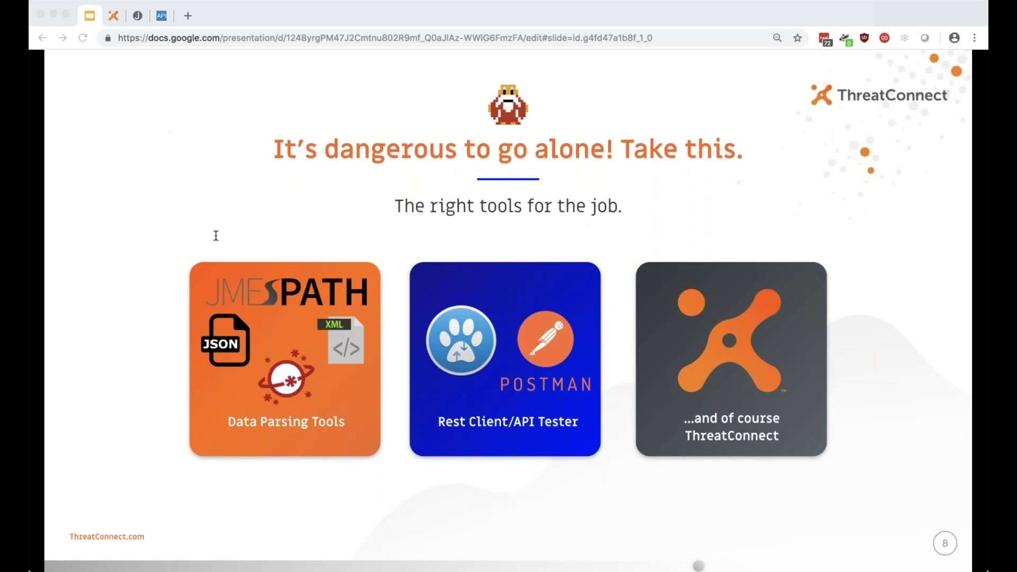
# Advance to slide 9, 'Let's dive in!', and exit the slideshow back to the Google Slides editor.
pyautogui.click(88, 134)
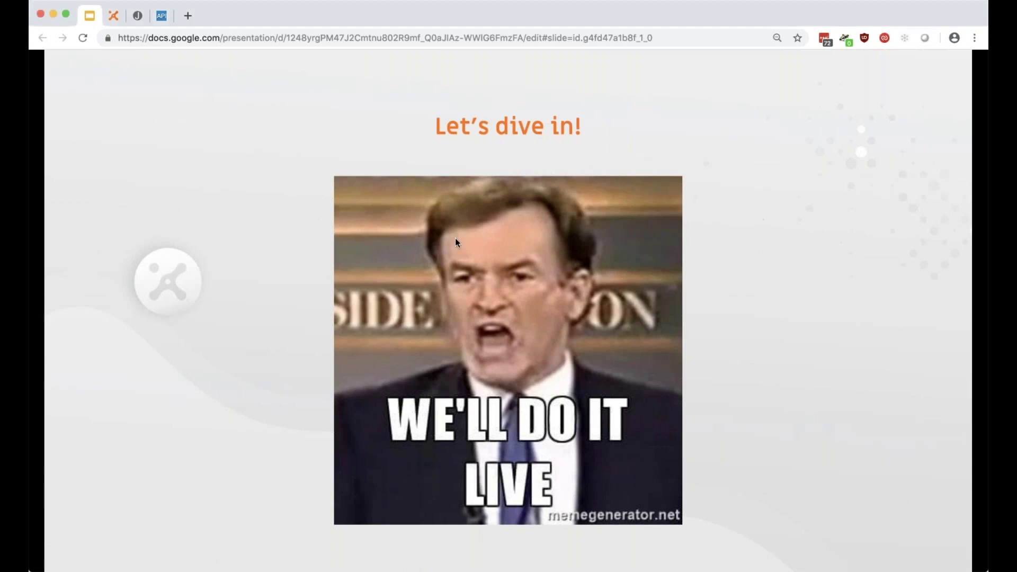
pyautogui.press('Escape')
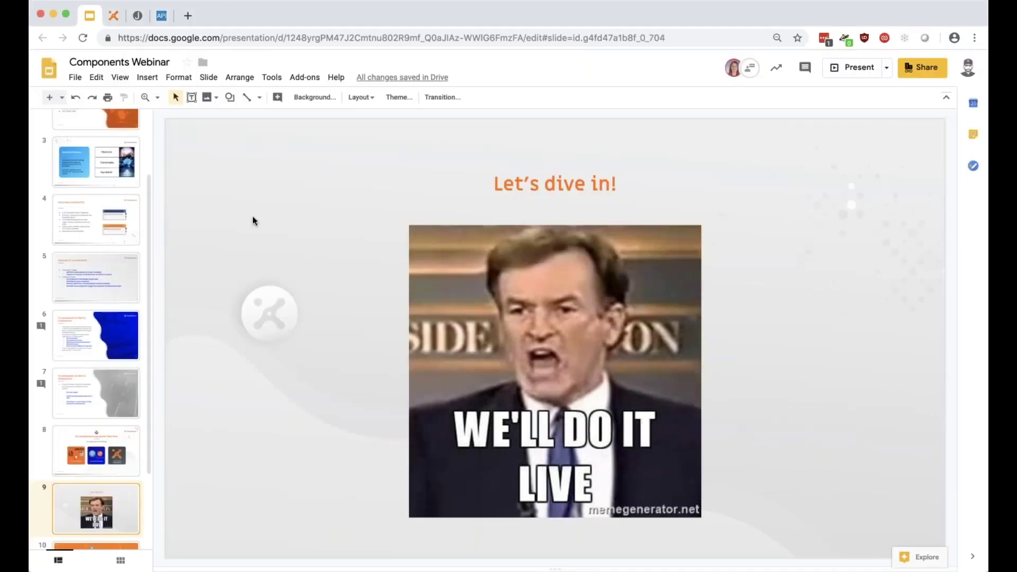
# Sign in to the ThreatConnect demo instance with the account username and password.
pyautogui.click(113, 16)
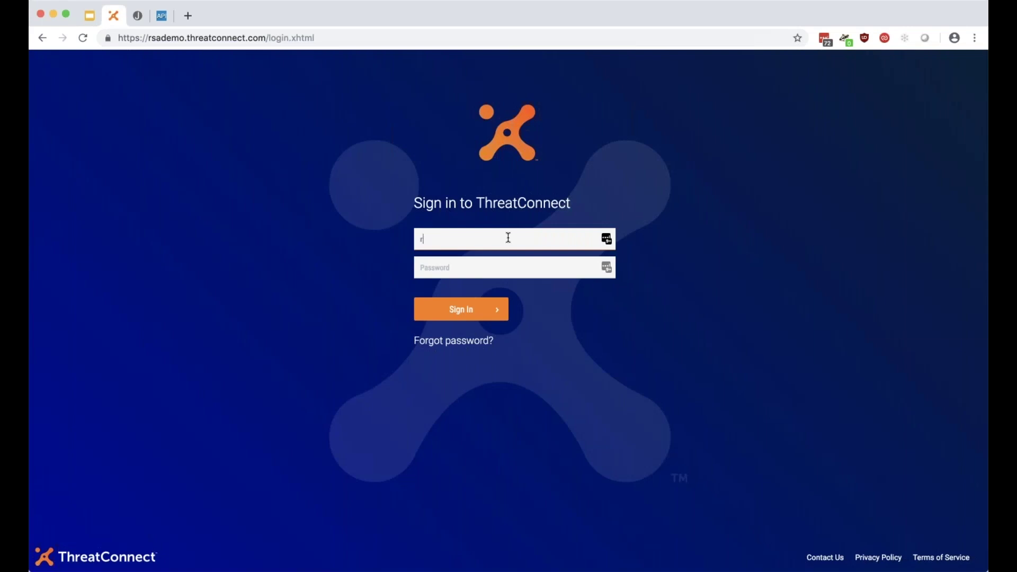
pyautogui.press('Tab')
pyautogui.write('*****************')
pyautogui.press('Return')
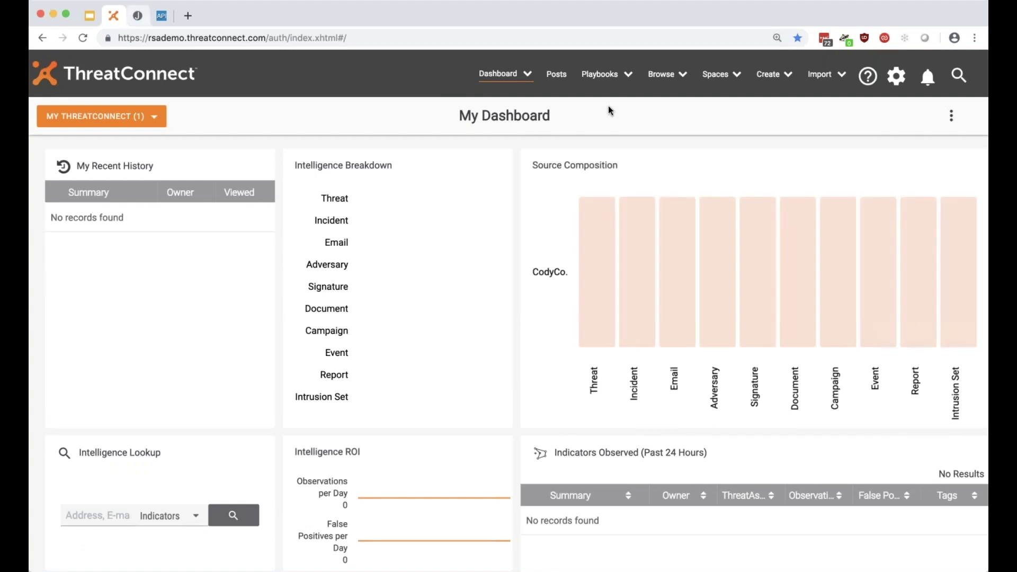
pyautogui.click(608, 78)
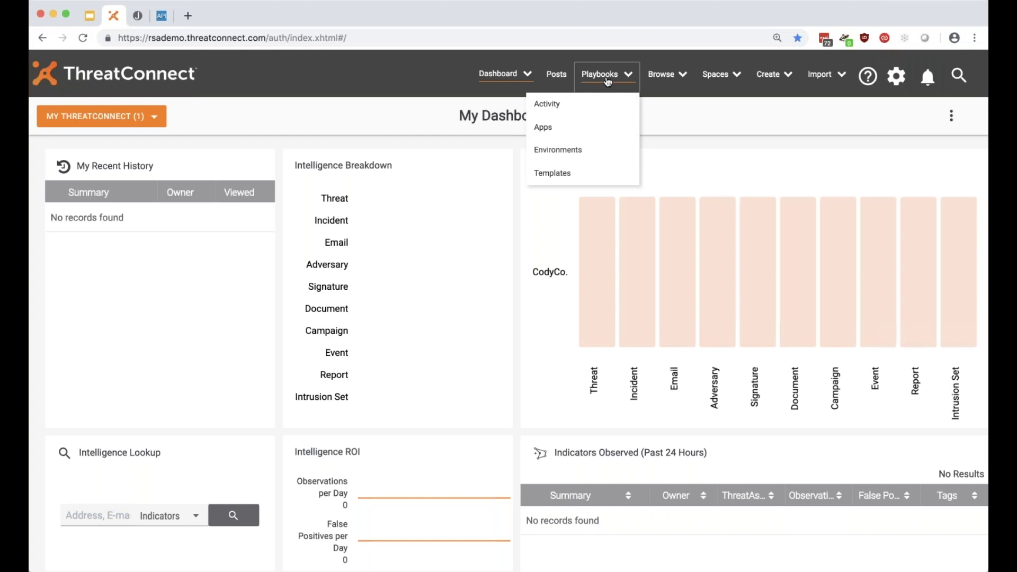
# Filter the RiskIQ API docs for SSL, open Get SSL Certificate History, then clear the filter.
pyautogui.click(608, 80)
pyautogui.click(161, 15)
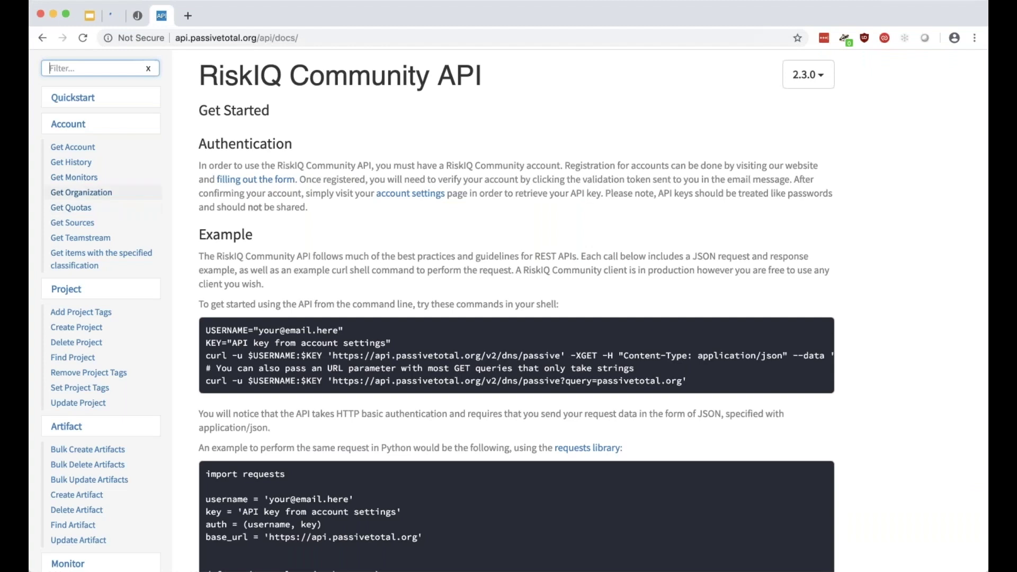
pyautogui.write('SSL')
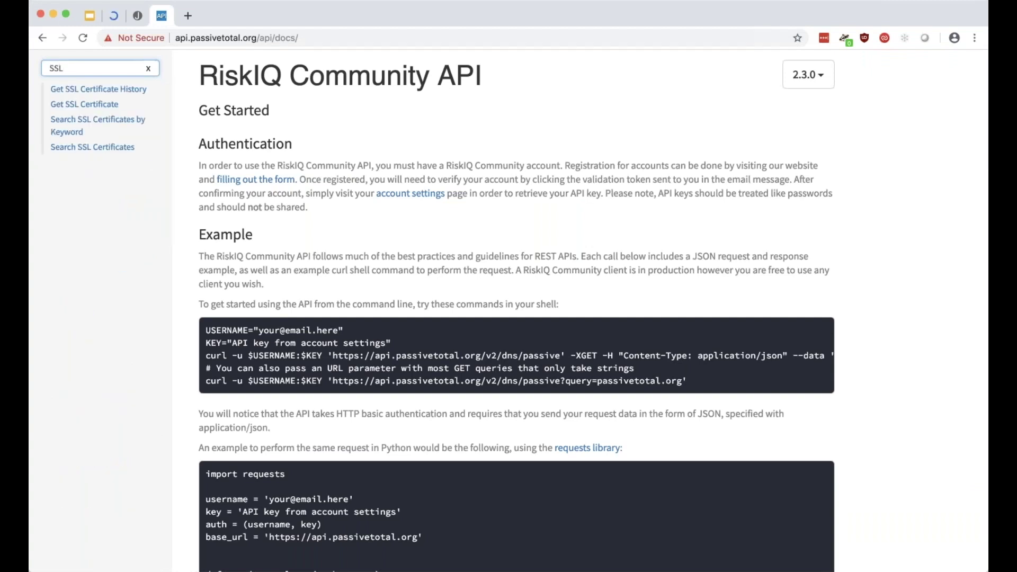
pyautogui.click(121, 91)
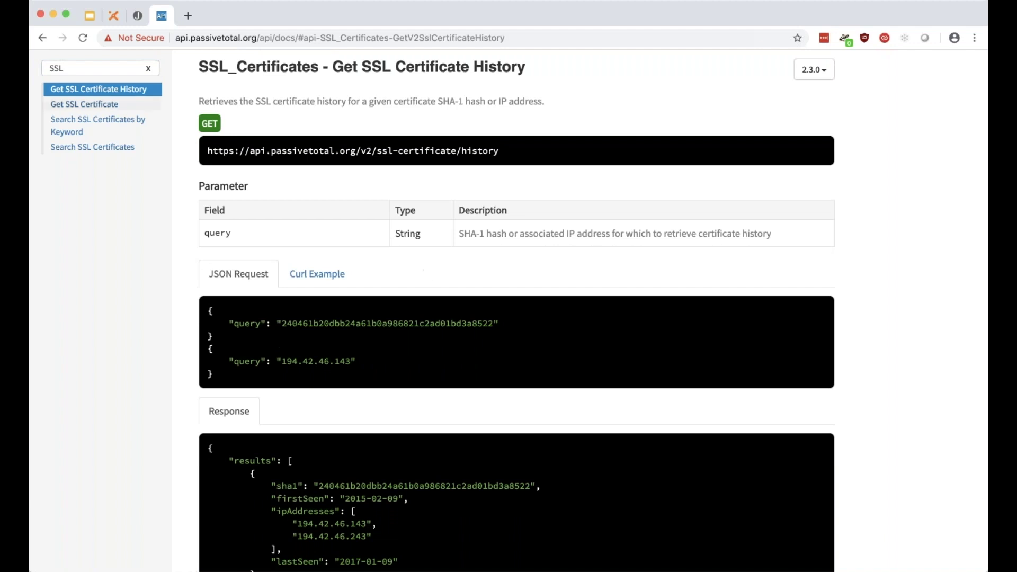
pyautogui.click(148, 68)
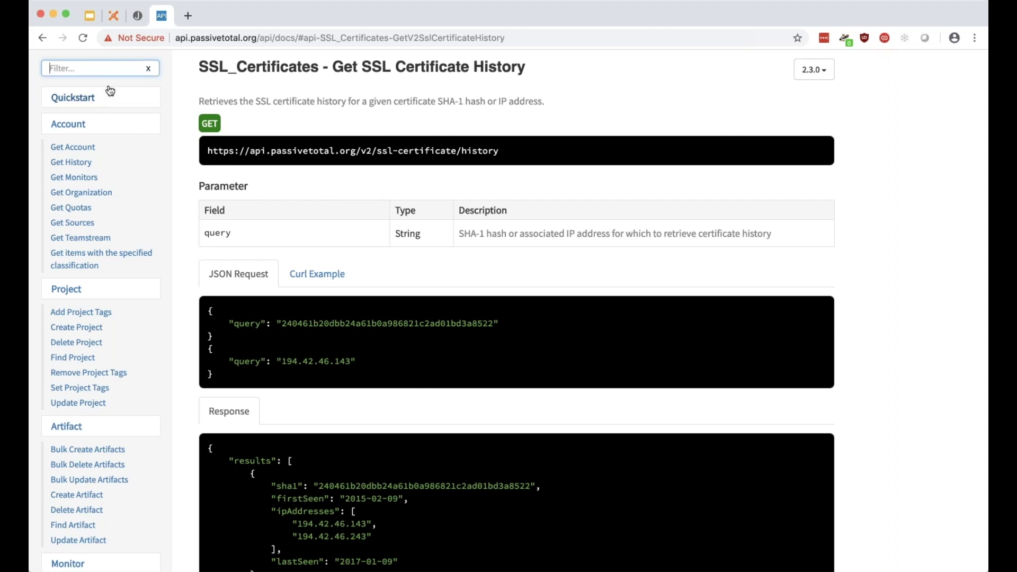
# Read through the endpoint documentation, then return to ThreatConnect's Playbooks list.
pyautogui.scroll(-20, 182, 141)
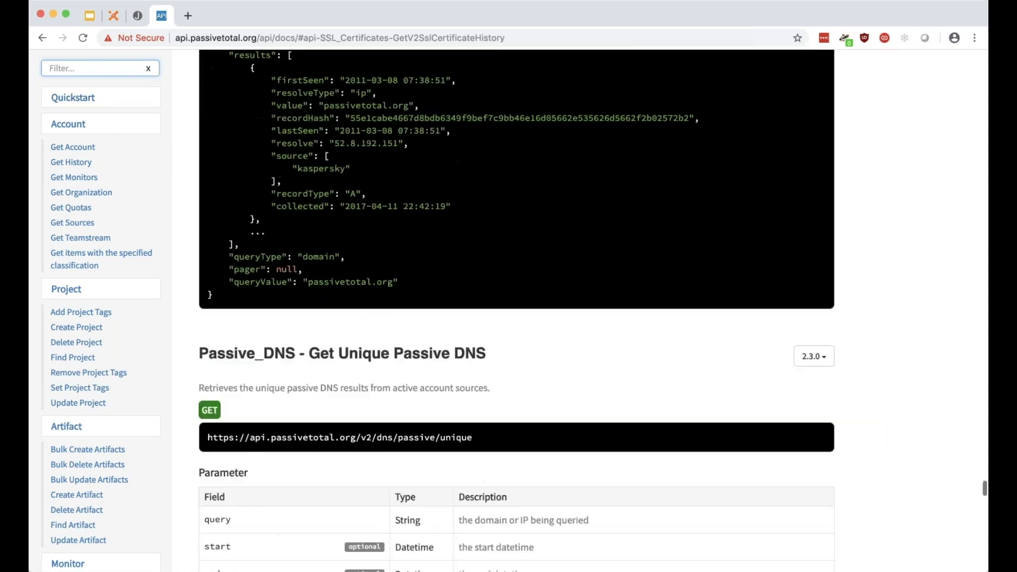
pyautogui.scroll(15, 101, 148)
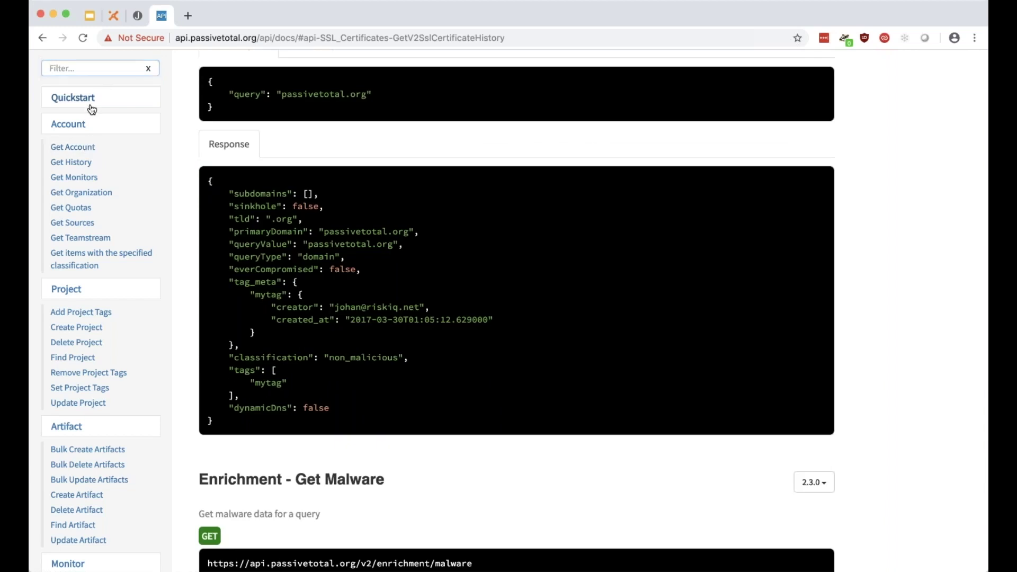
pyautogui.scroll(20, 91, 106)
pyautogui.scroll(10, 91, 106)
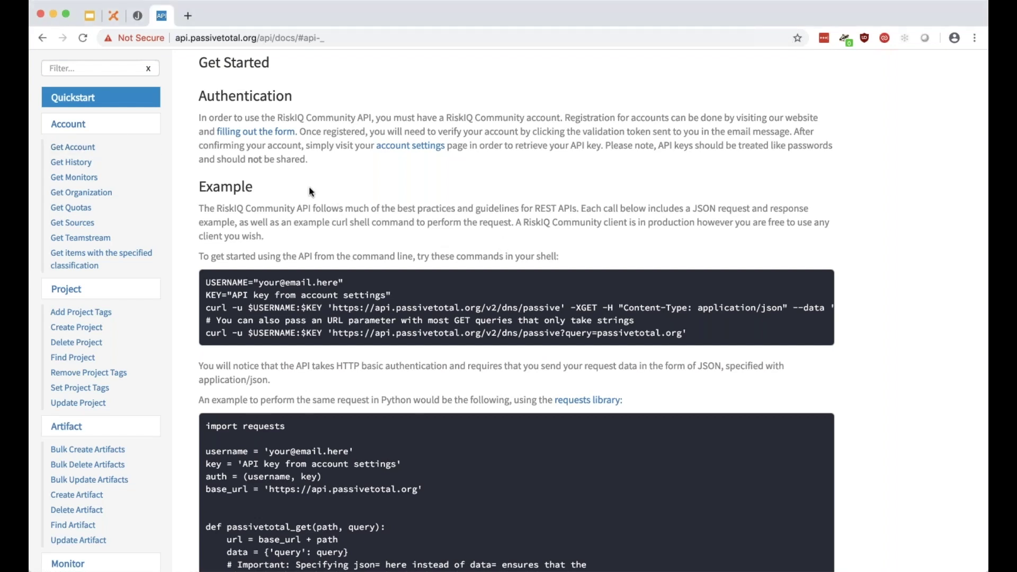
pyautogui.click(113, 17)
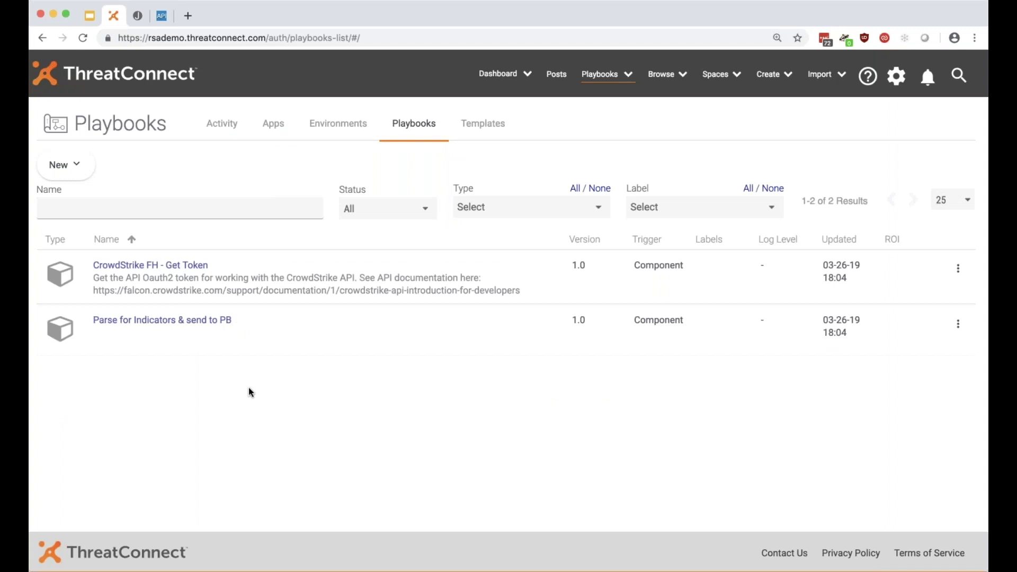
# Open CrowdStrike FH - Get Token and Parse for Indicators & send to PB in new tabs and view their diagrams.
pyautogui.keyDown('super'); pyautogui.click(185, 266); pyautogui.keyUp('super')
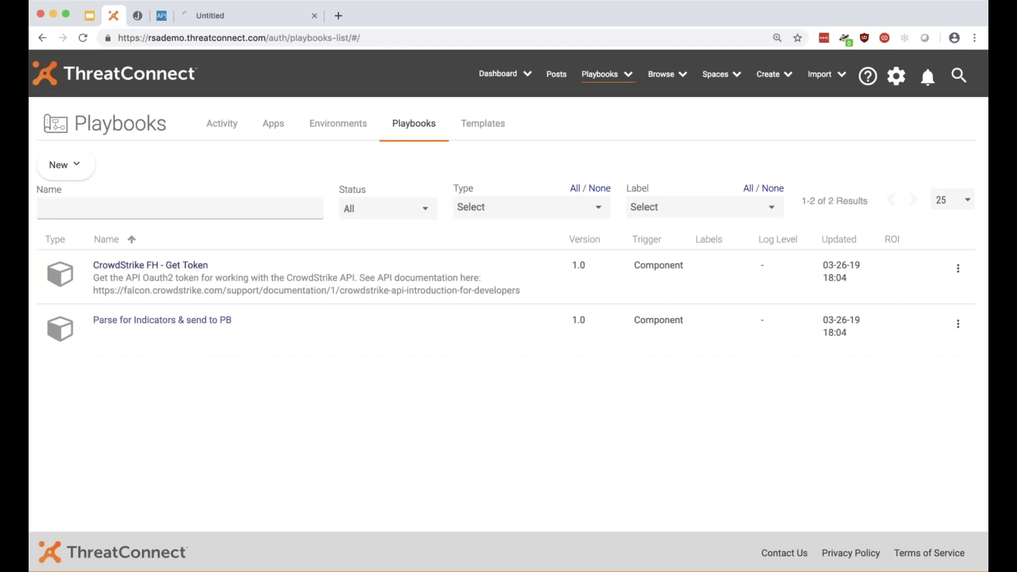
pyautogui.keyDown('super'); pyautogui.click(195, 322); pyautogui.keyUp('super')
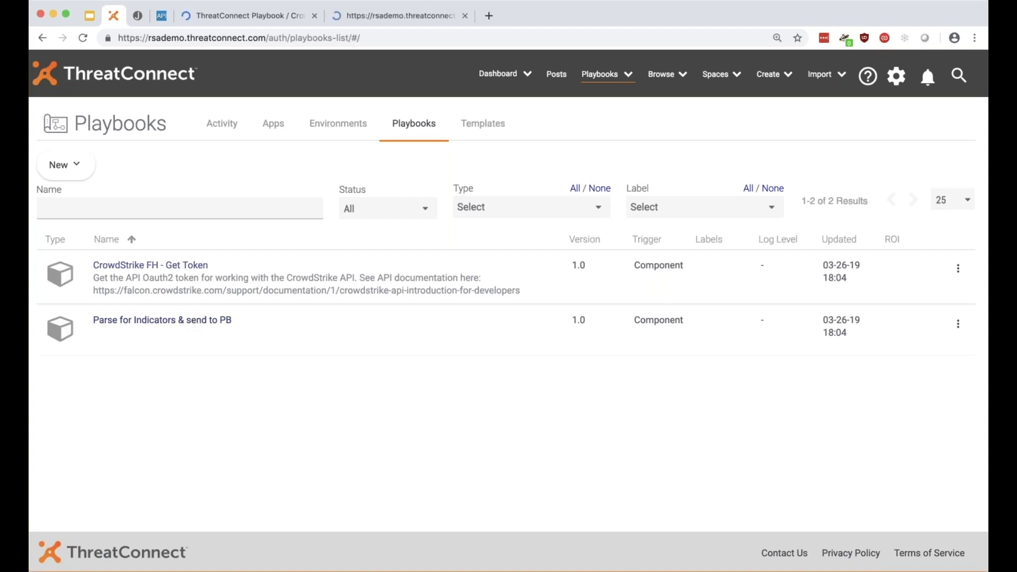
pyautogui.click(267, 20)
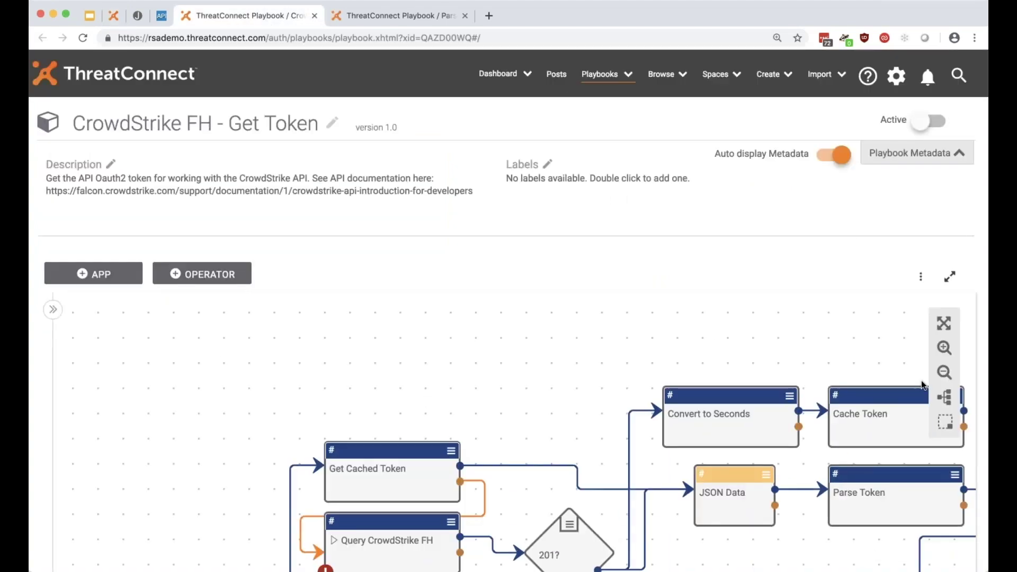
pyautogui.click(944, 374)
pyautogui.click(945, 374)
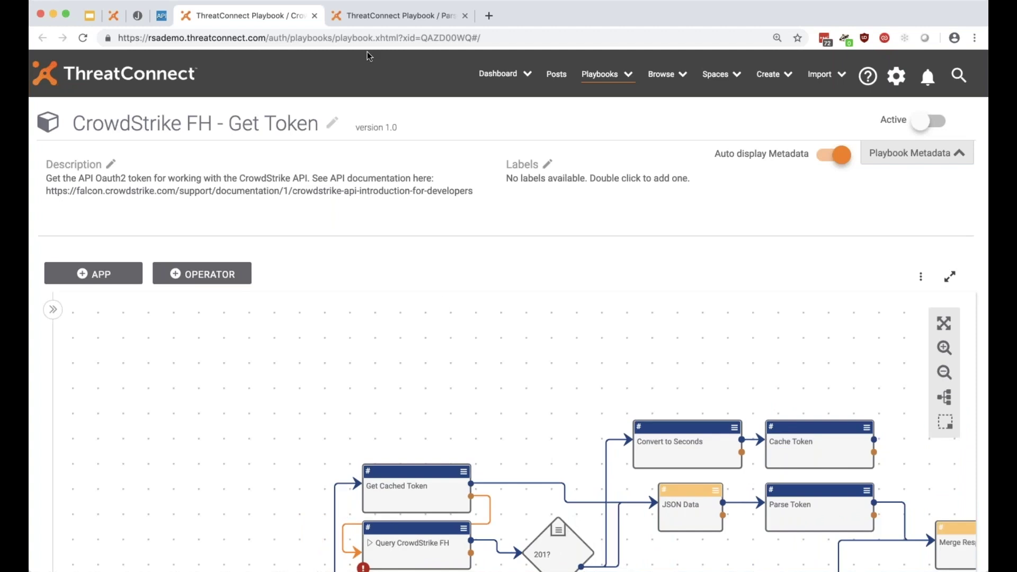
pyautogui.click(379, 16)
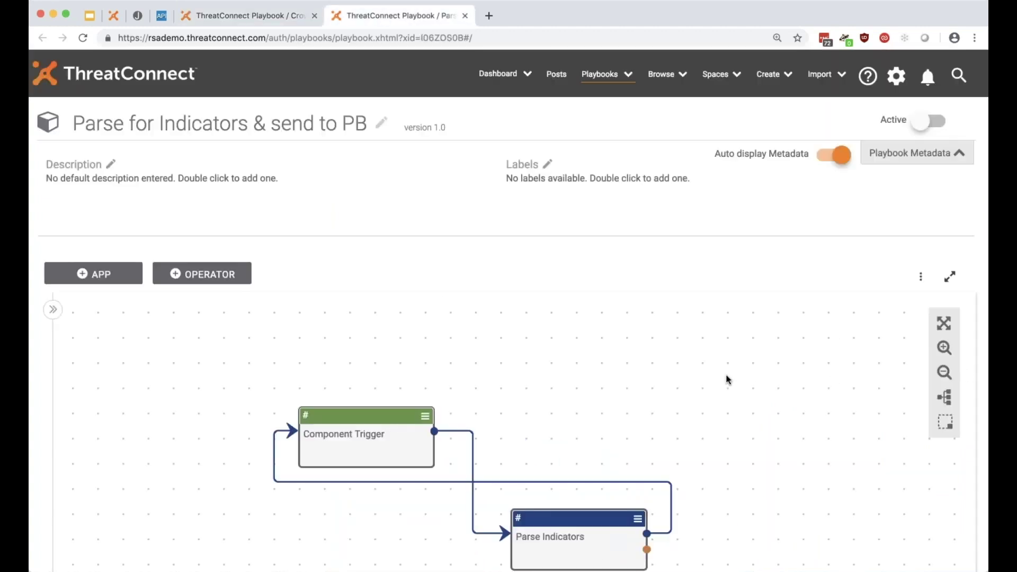
pyautogui.moveTo(727, 379); pyautogui.dragTo(665, 311)
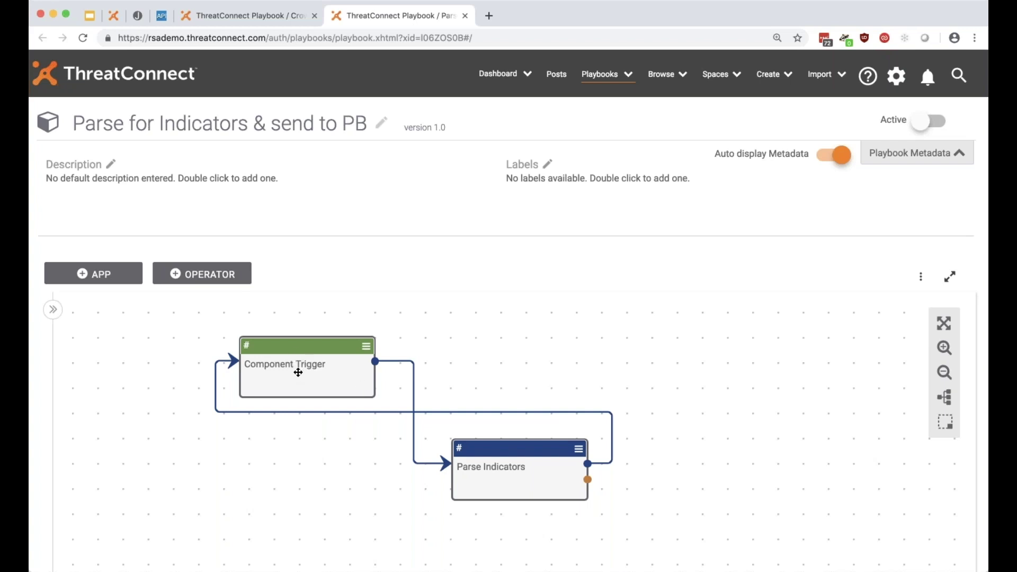
# Inspect the Component Trigger's tgr.data input, then cancel the trigger settings.
pyautogui.click(298, 372)
pyautogui.scroll(-3, 295, 306)
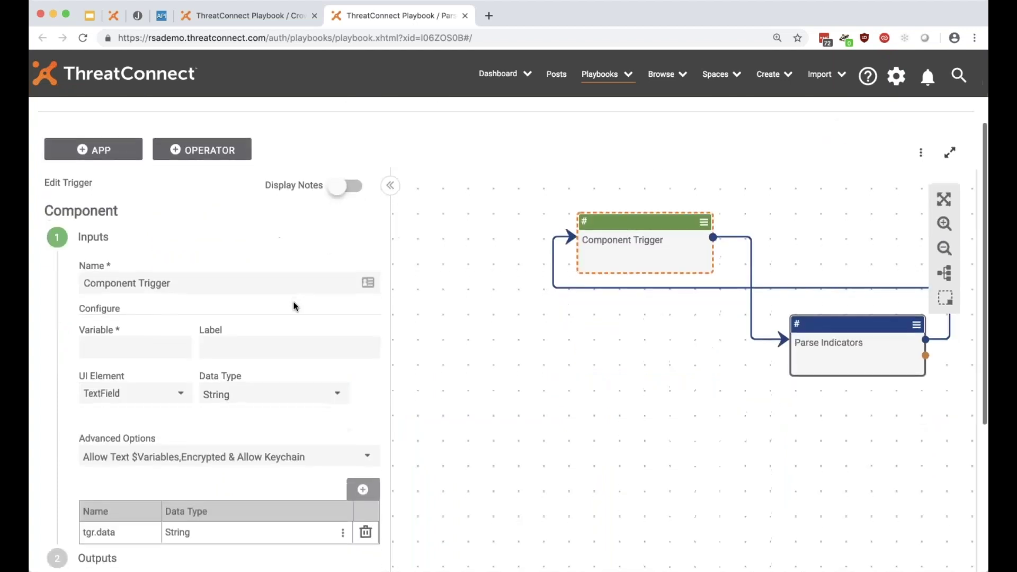
pyautogui.scroll(-1, 295, 306)
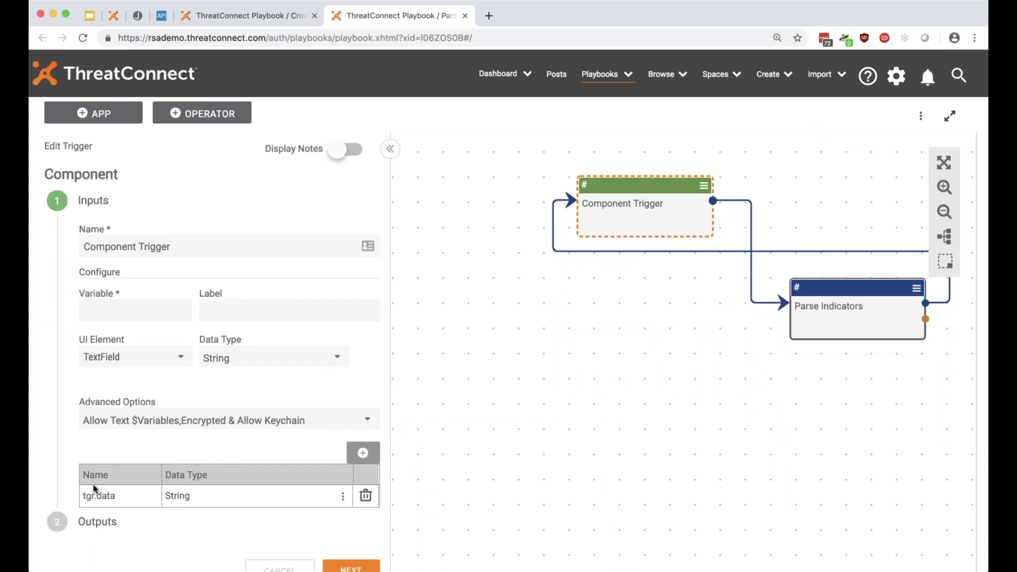
pyautogui.moveTo(77, 499); pyautogui.dragTo(118, 498)
pyautogui.click(122, 500)
pyautogui.scroll(-3, 173, 492)
pyautogui.click(291, 488)
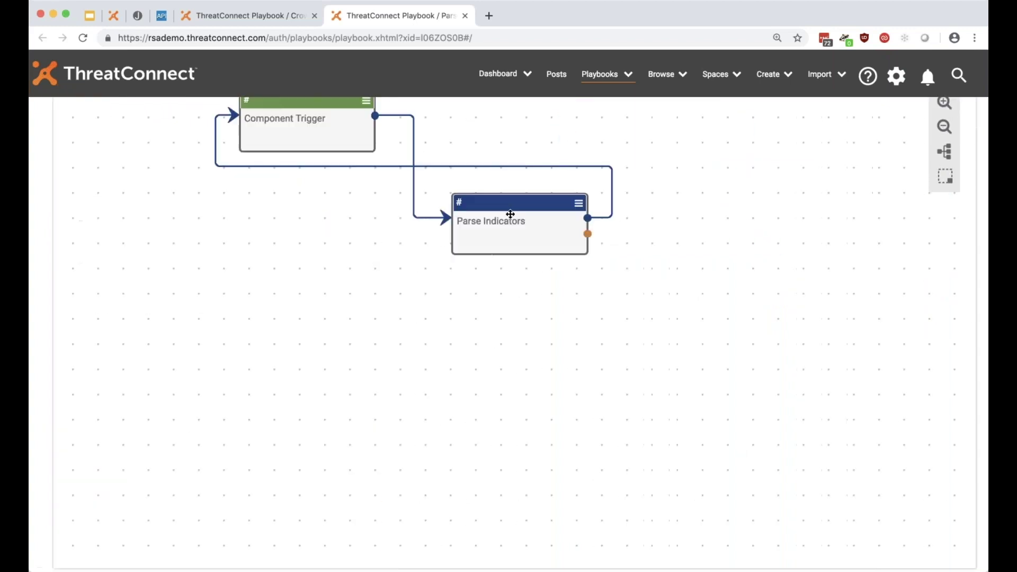
# Review the Parse Indicators Regex Extract mappings for body.hosts and body.email_address.
pyautogui.click(510, 214)
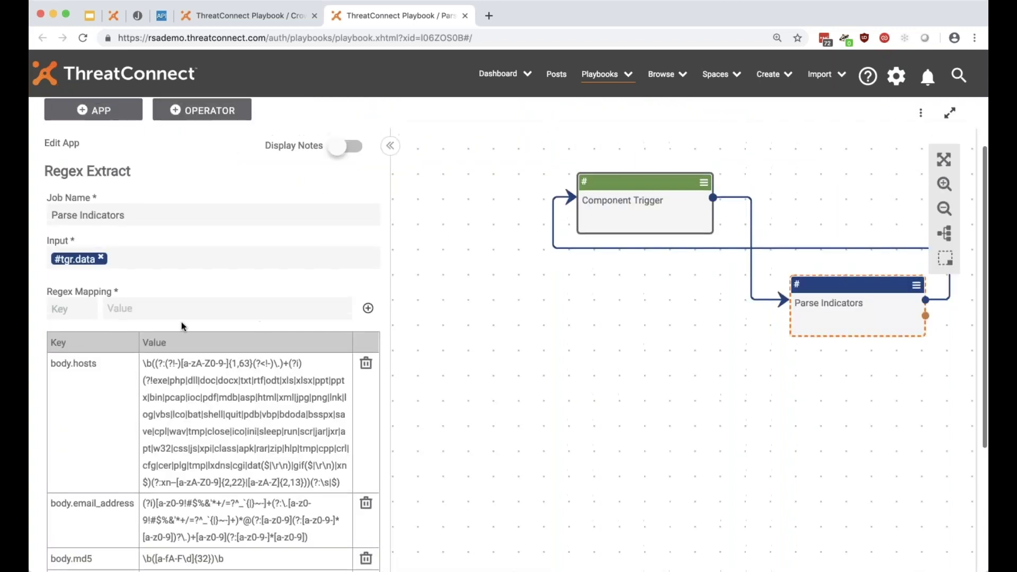
pyautogui.scroll(-1, 120, 317)
pyautogui.scroll(-1, 119, 319)
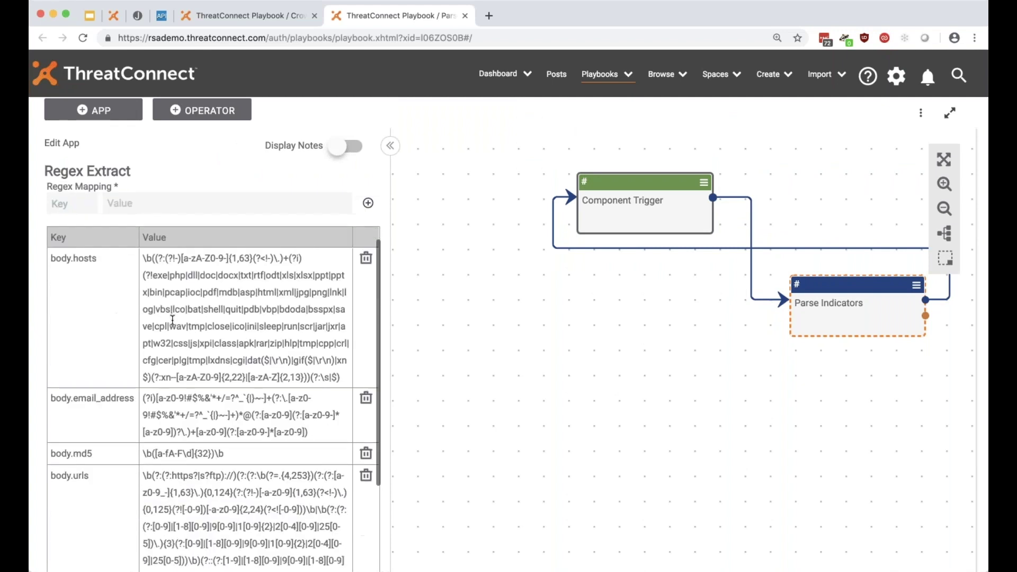
pyautogui.scroll(-4, 172, 320)
pyautogui.scroll(6, 173, 320)
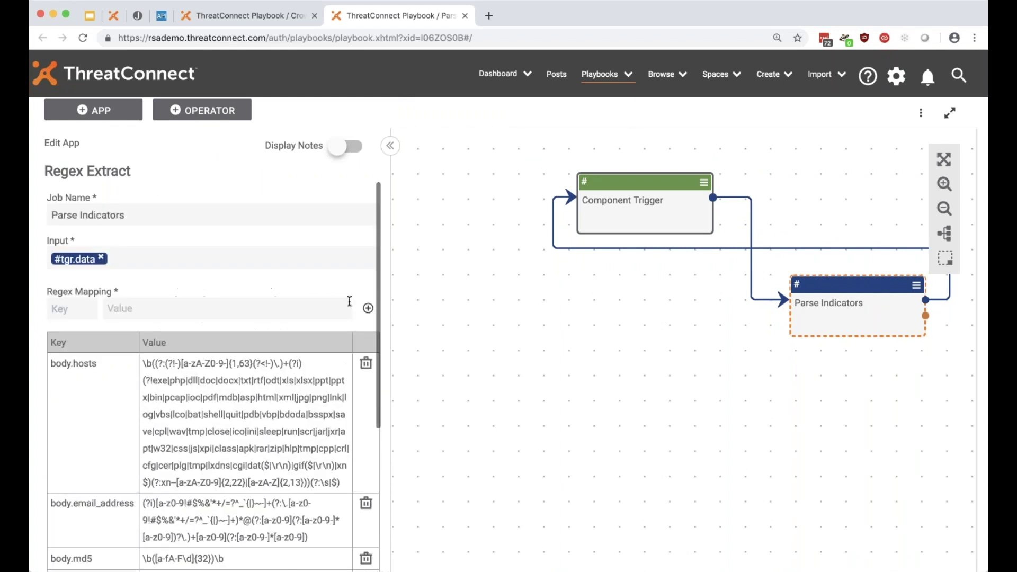
pyautogui.scroll(3, 501, 328)
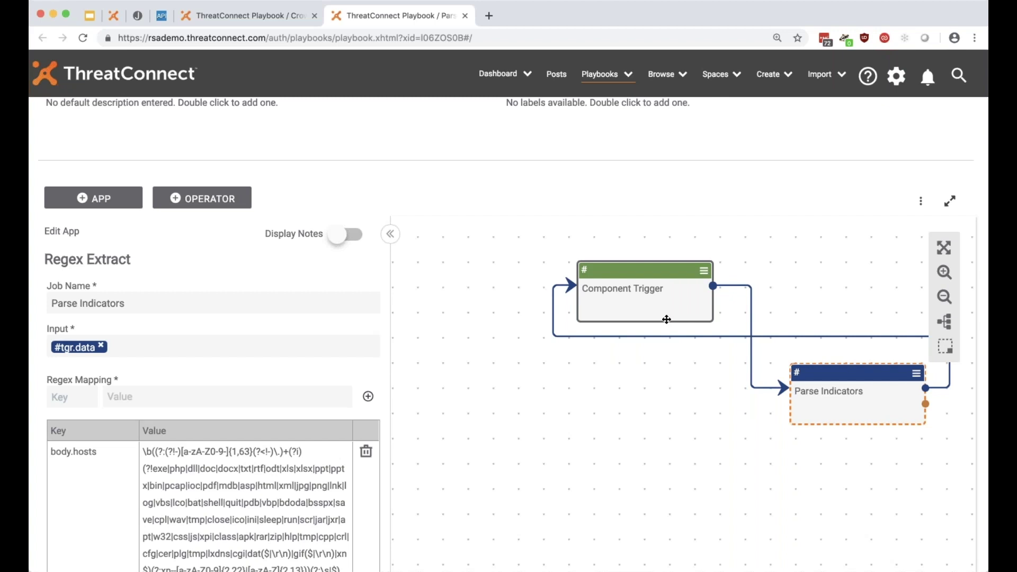
pyautogui.scroll(-3, 208, 382)
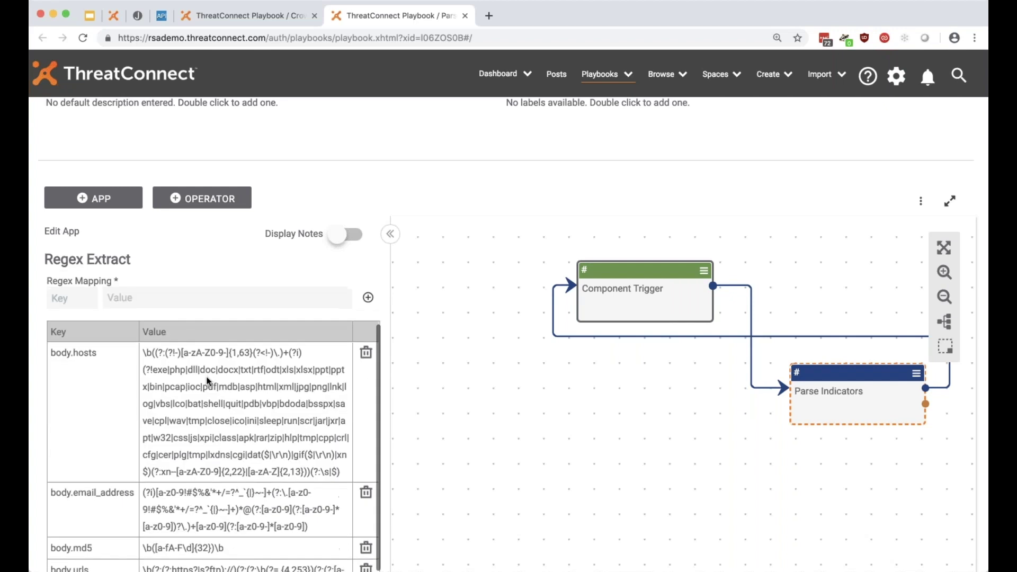
pyautogui.scroll(2, 186, 351)
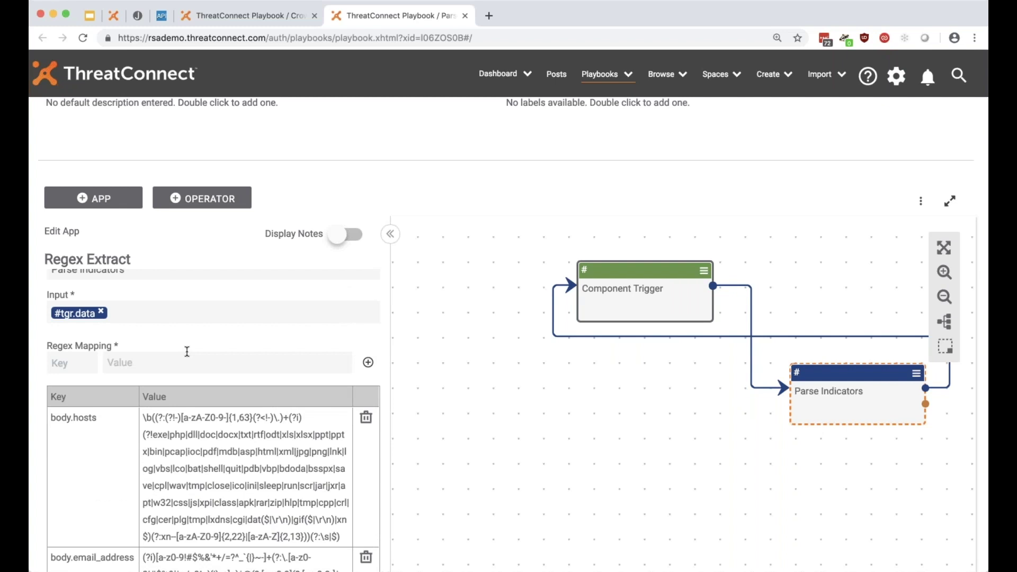
pyautogui.scroll(1, 187, 351)
pyautogui.scroll(2, 531, 311)
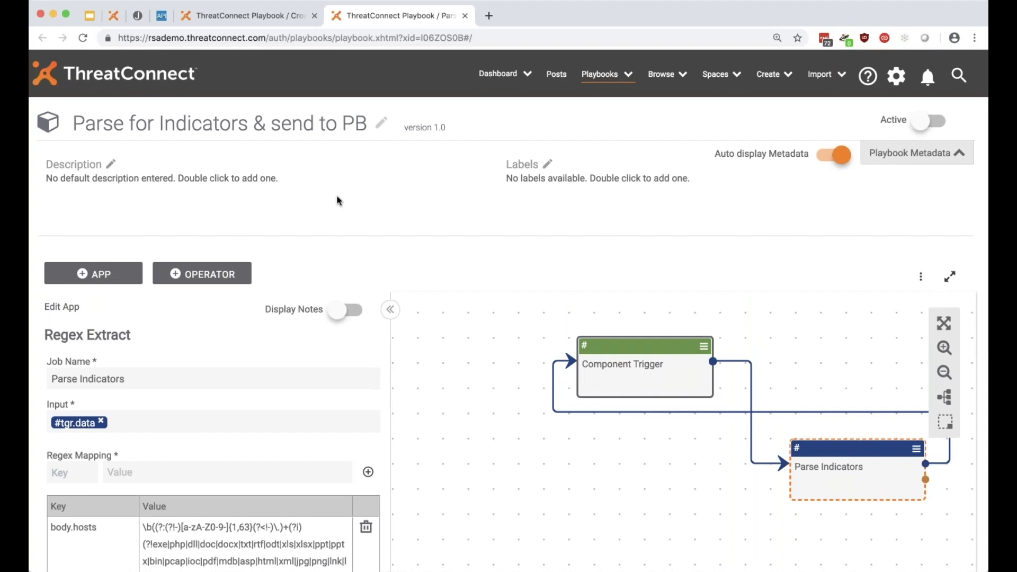
# Close the Parse for Indicators playbook and glance at the CrowdStrike trigger settings.
pyautogui.click(465, 16)
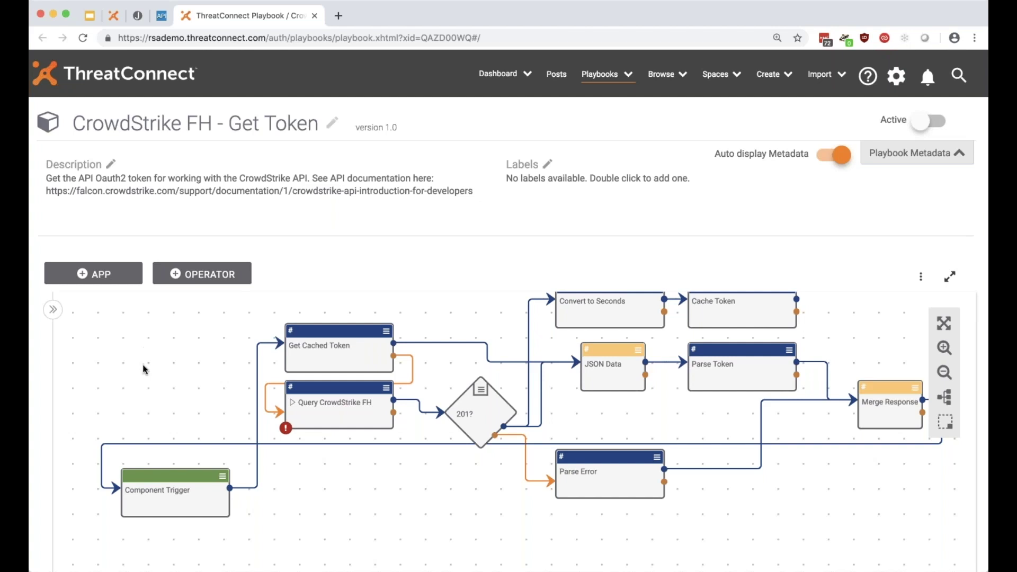
pyautogui.scroll(-1, 137, 395)
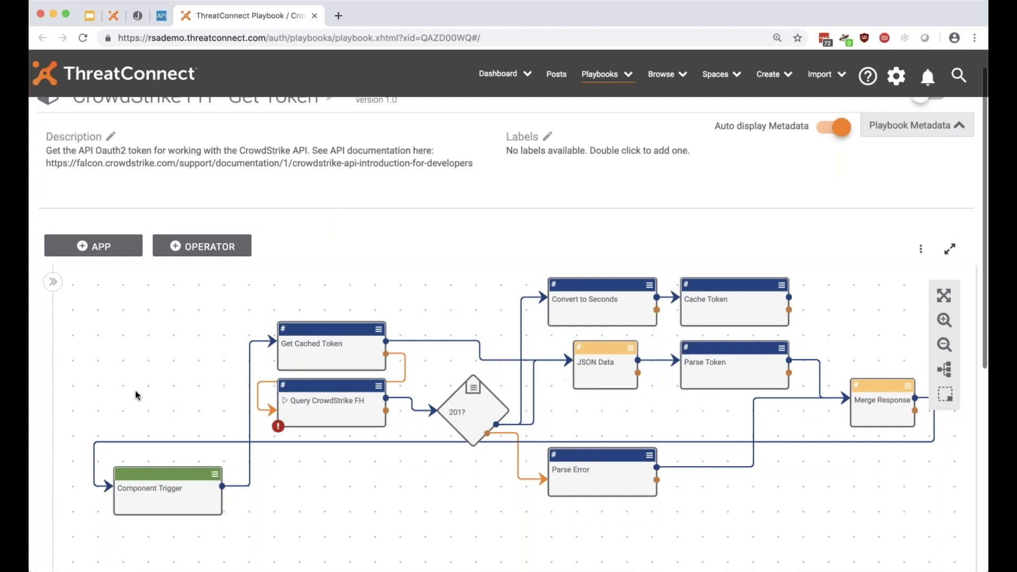
pyautogui.doubleClick(195, 496)
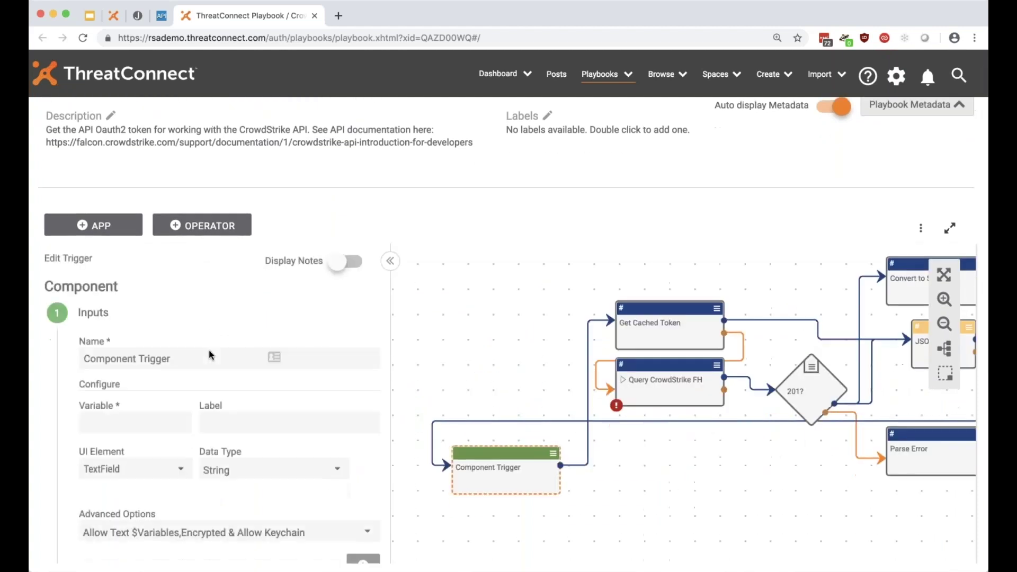
pyautogui.scroll(-2, 212, 353)
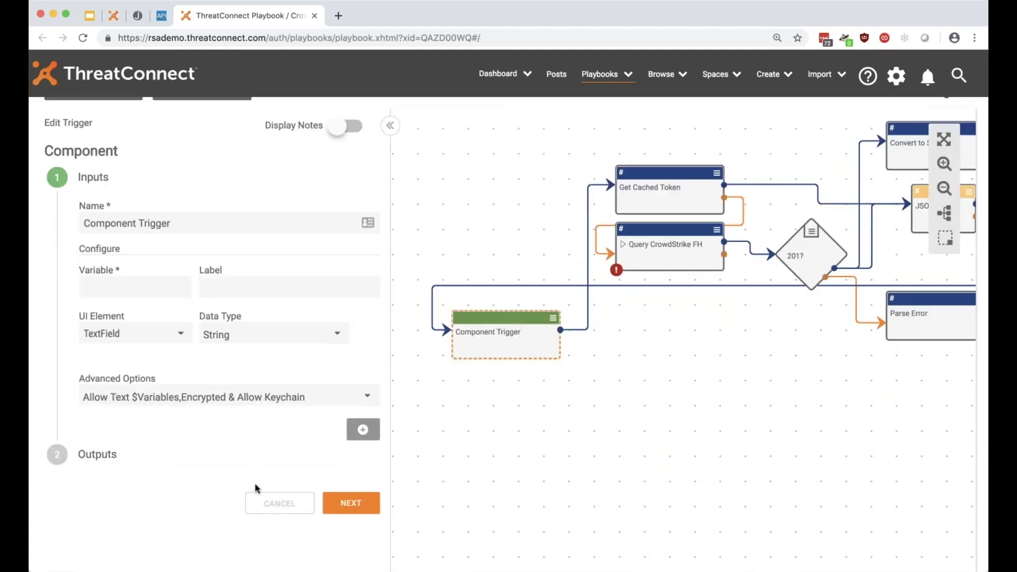
pyautogui.click(266, 504)
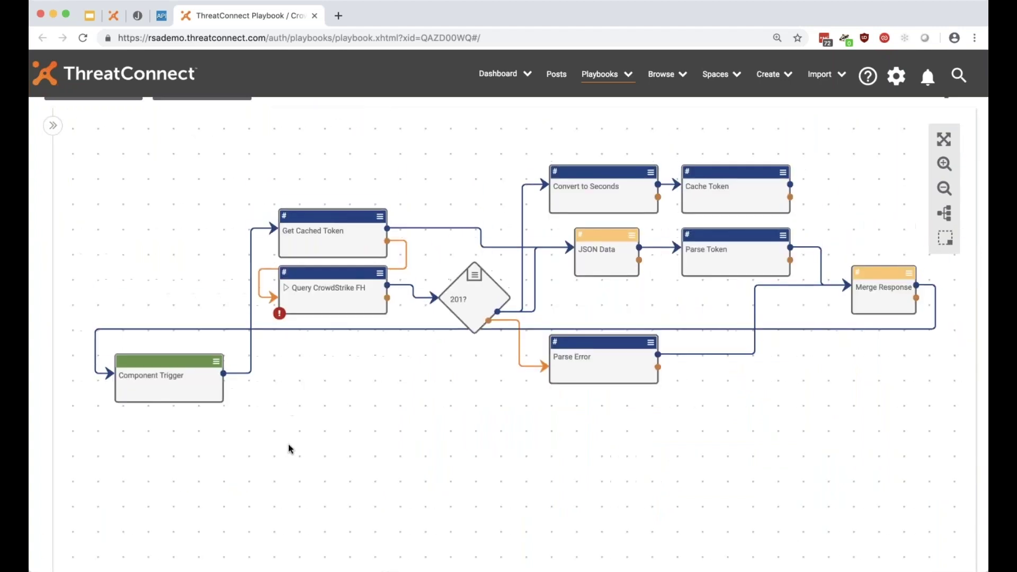
pyautogui.scroll(1, 321, 417)
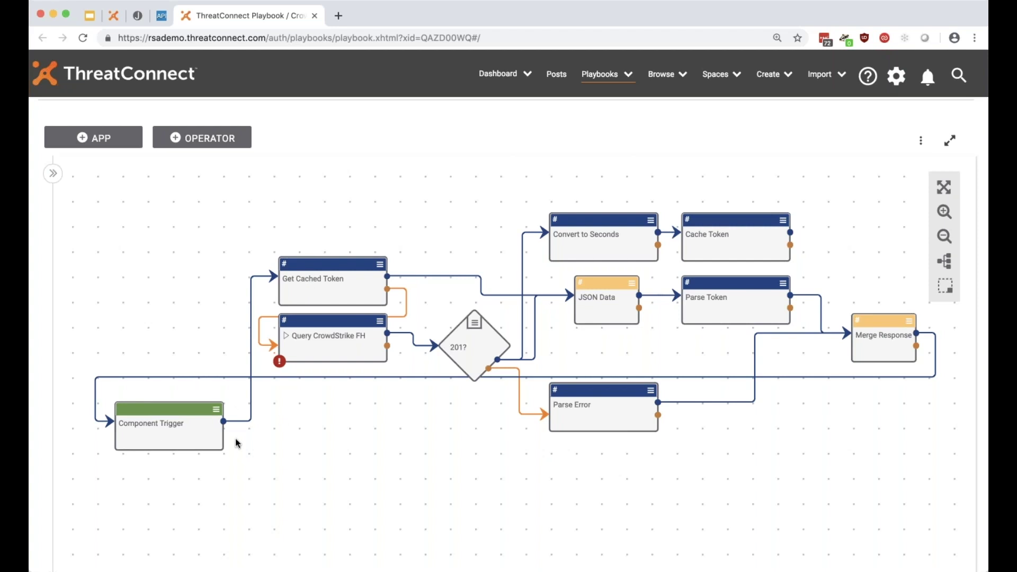
# Review the CrowdStrike trigger's cs.auth.token output, then close the token playbook.
pyautogui.doubleClick(152, 436)
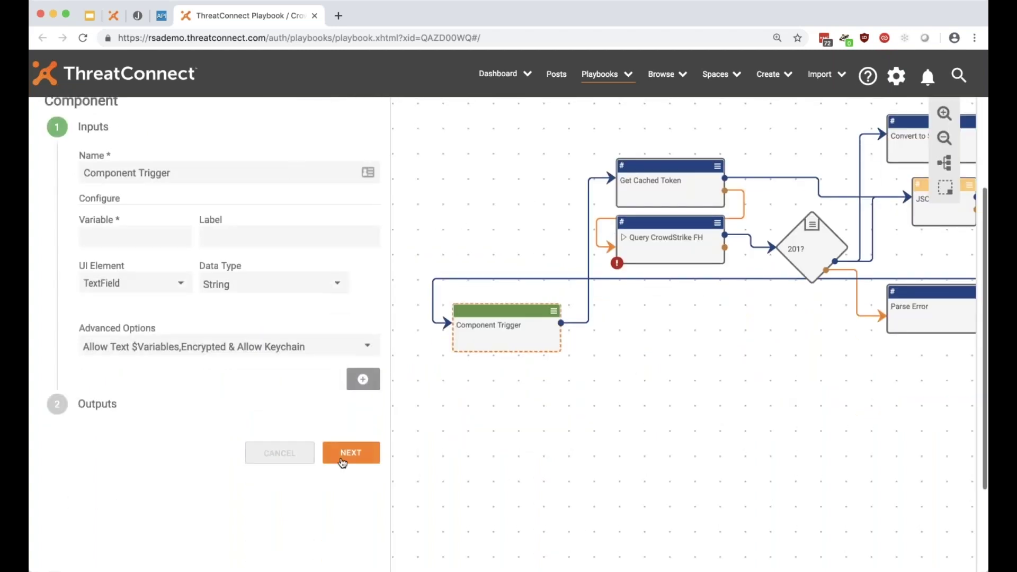
pyautogui.click(346, 454)
pyautogui.moveTo(84, 263); pyautogui.dragTo(145, 269)
pyautogui.click(136, 282)
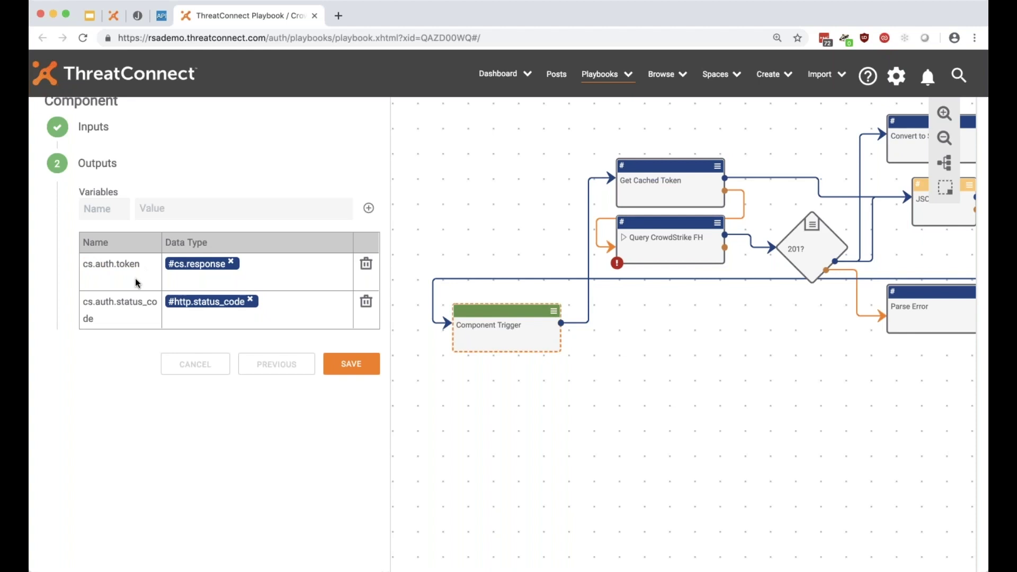
pyautogui.click(172, 364)
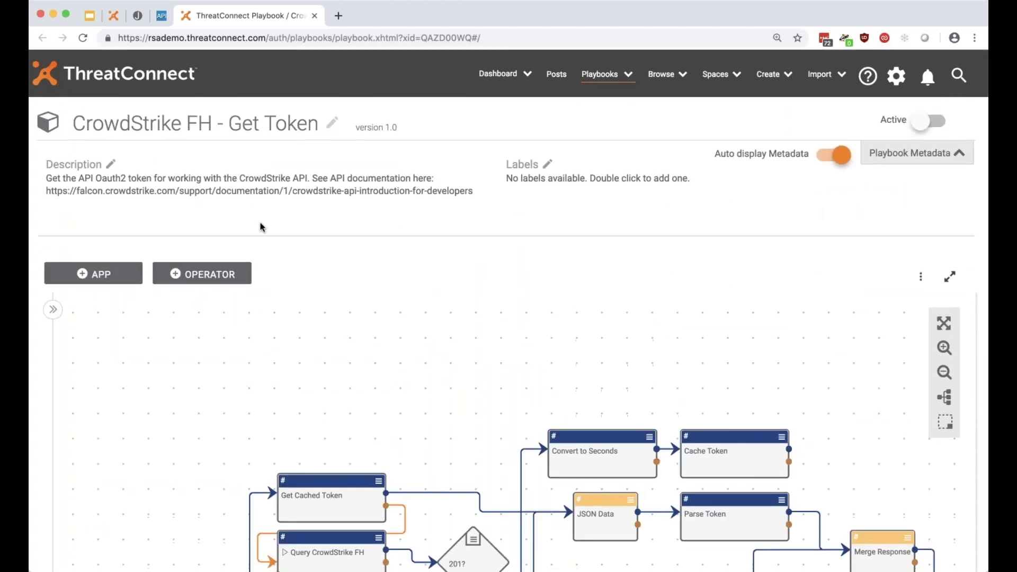
pyautogui.press('super+w')
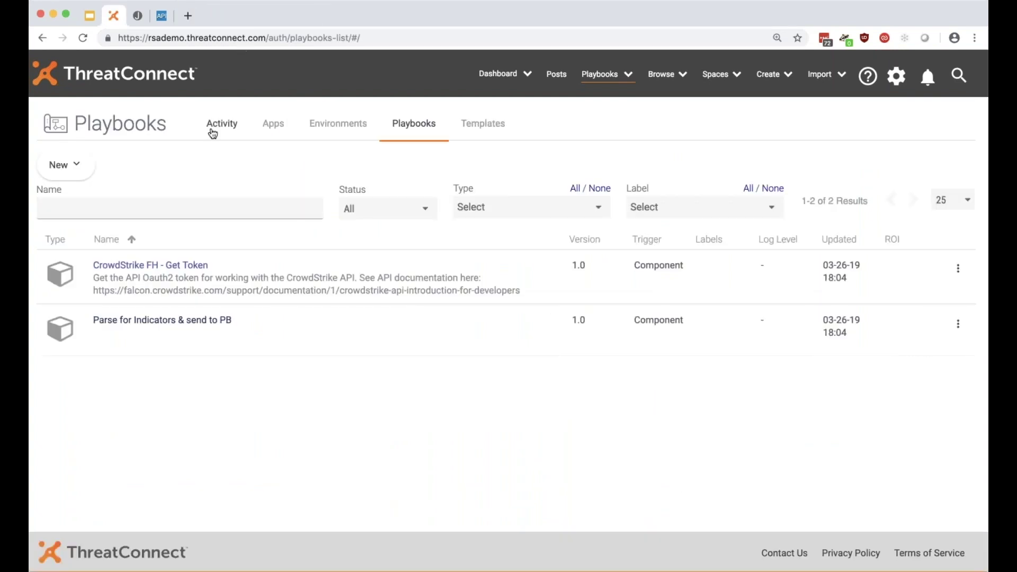
# Start a new Component named 'Get PassiveTotal SSL Certificate History'.
pyautogui.click(60, 166)
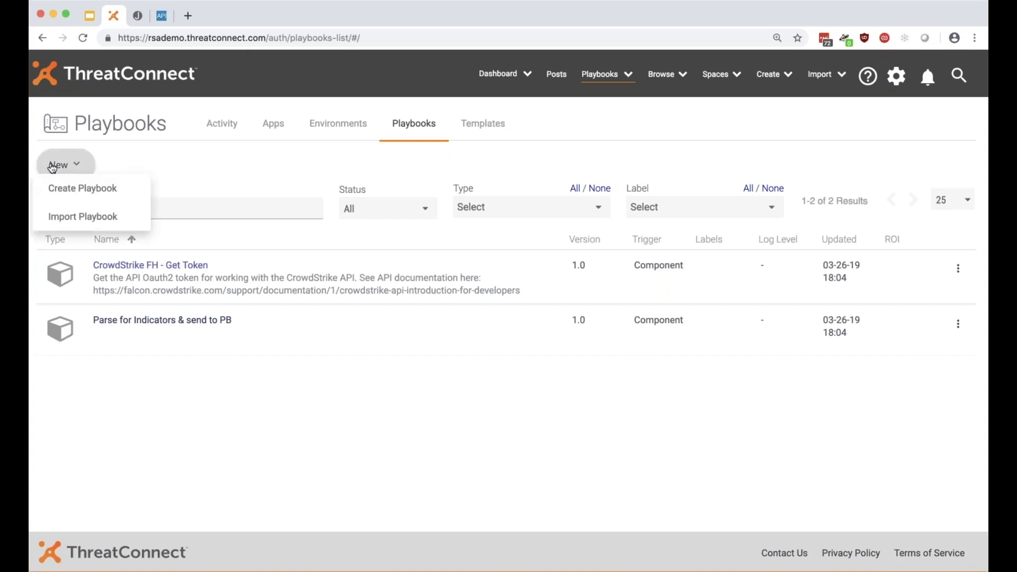
pyautogui.click(61, 190)
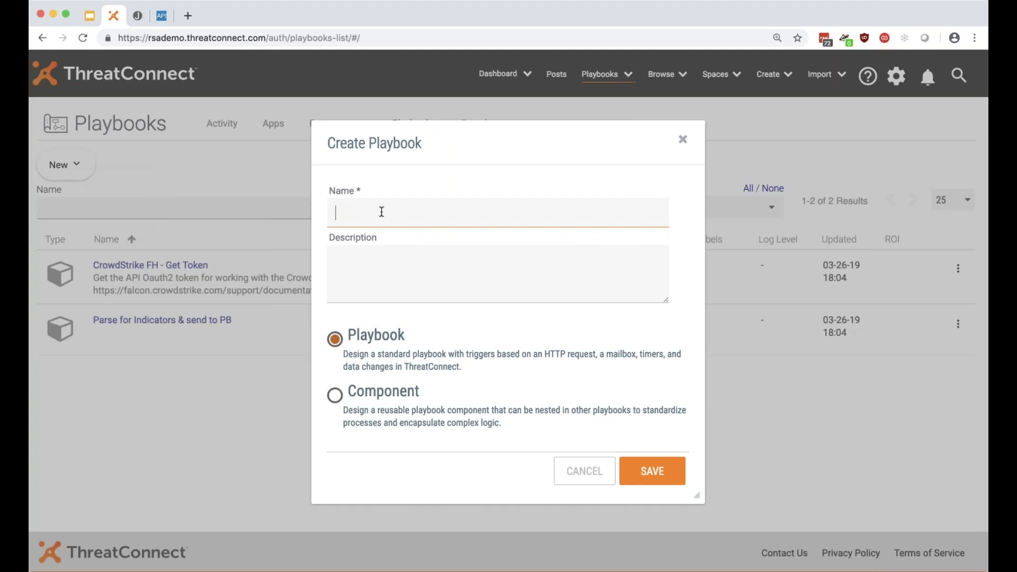
pyautogui.click(335, 394)
pyautogui.click(373, 206)
pyautogui.write('Get Passi')
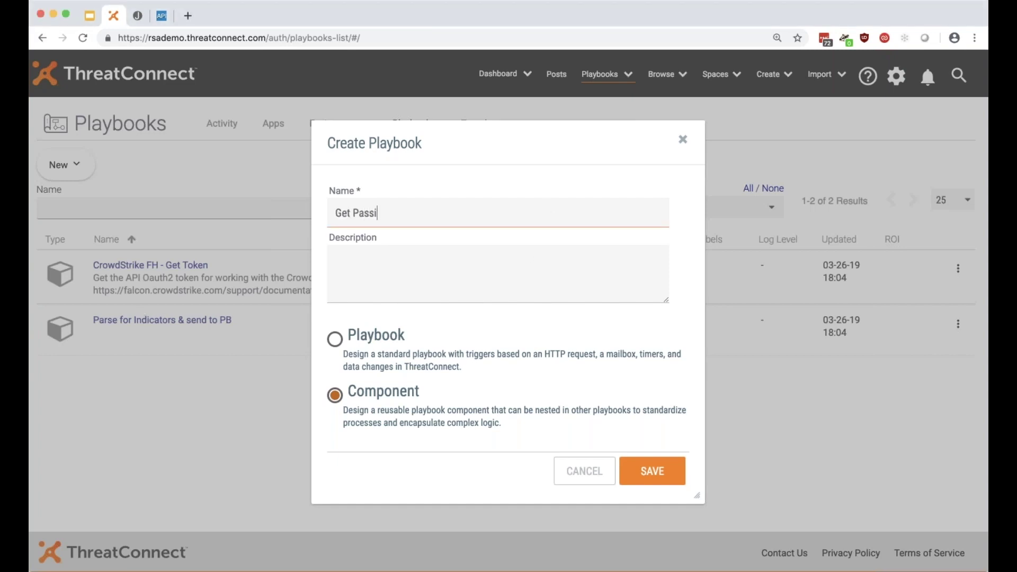
pyautogui.write('veTotal SSL Certificate History')
# Describe it as 'This Component will reach out to PassiveTotal and query for SSL Cert History of a given IP address'.
pyautogui.press('Tab')
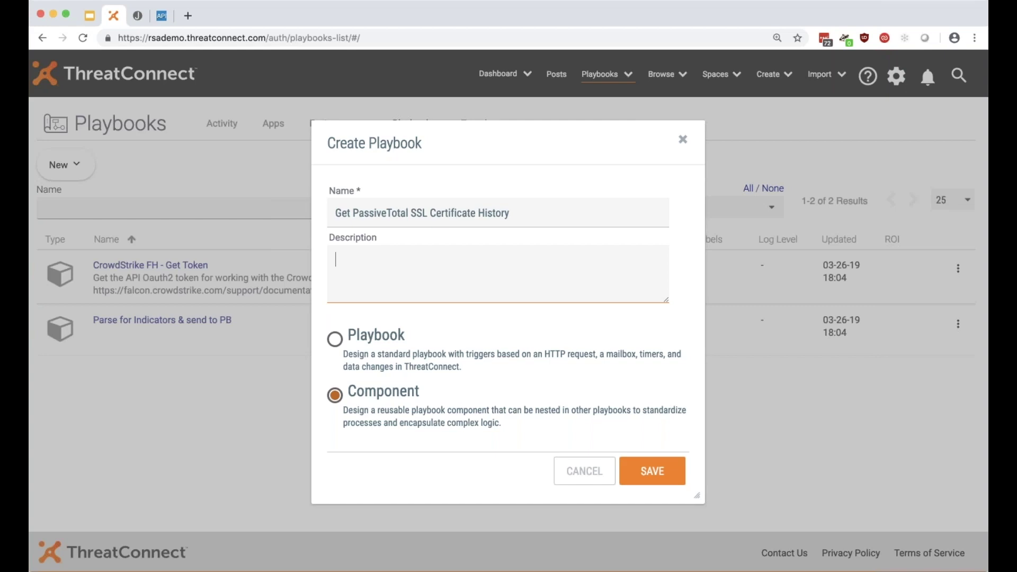
pyautogui.write('This Component will reach out to Passi')
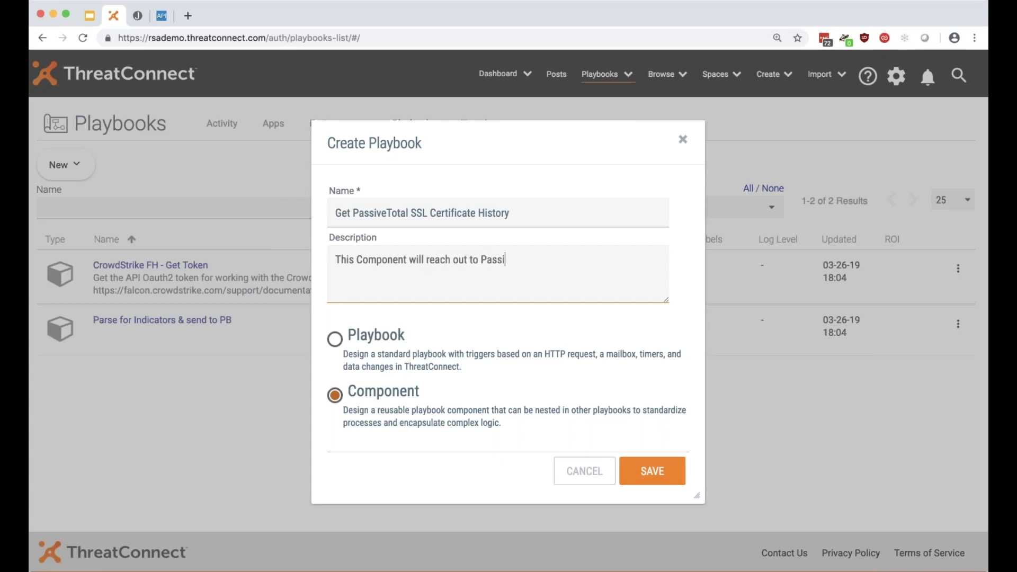
pyautogui.write('veTotal and query')
pyautogui.press('BackSpace')
pyautogui.press('BackSpace')
pyautogui.press('BackSpace')
pyautogui.press('BackSpace')
pyautogui.write('uery for SSL ')
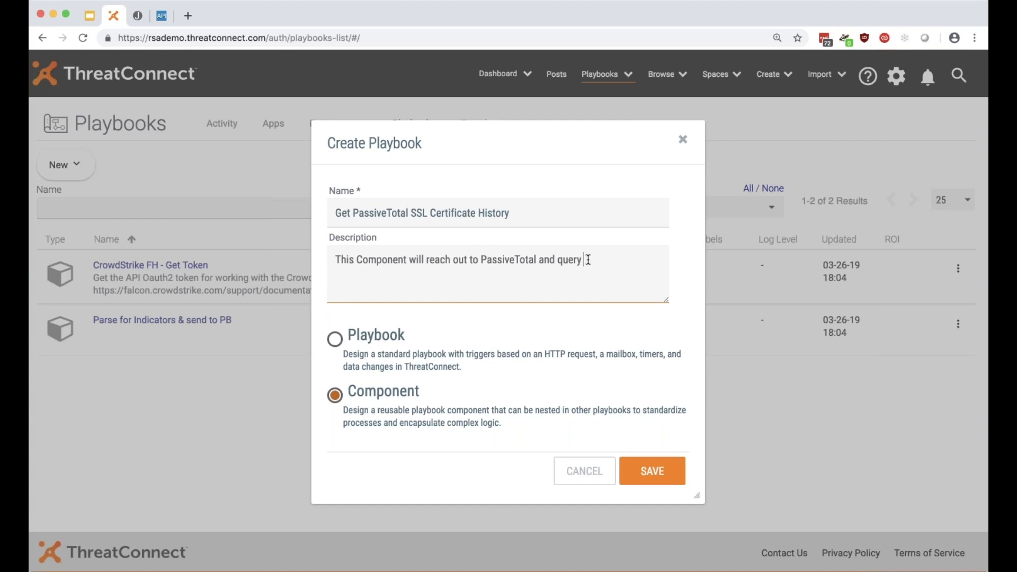
pyautogui.write('Cert History ')
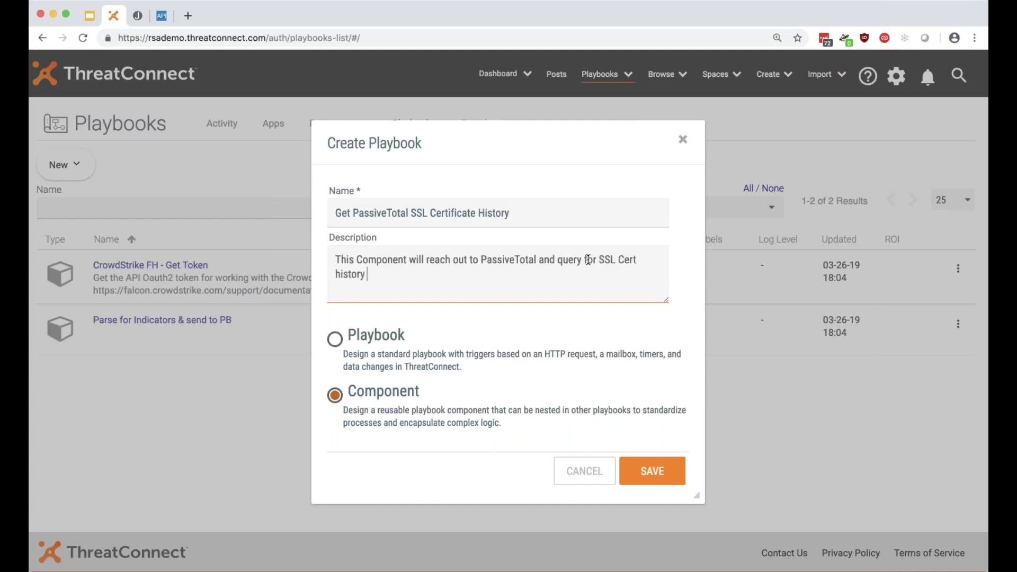
pyautogui.write('of a given IP address.')
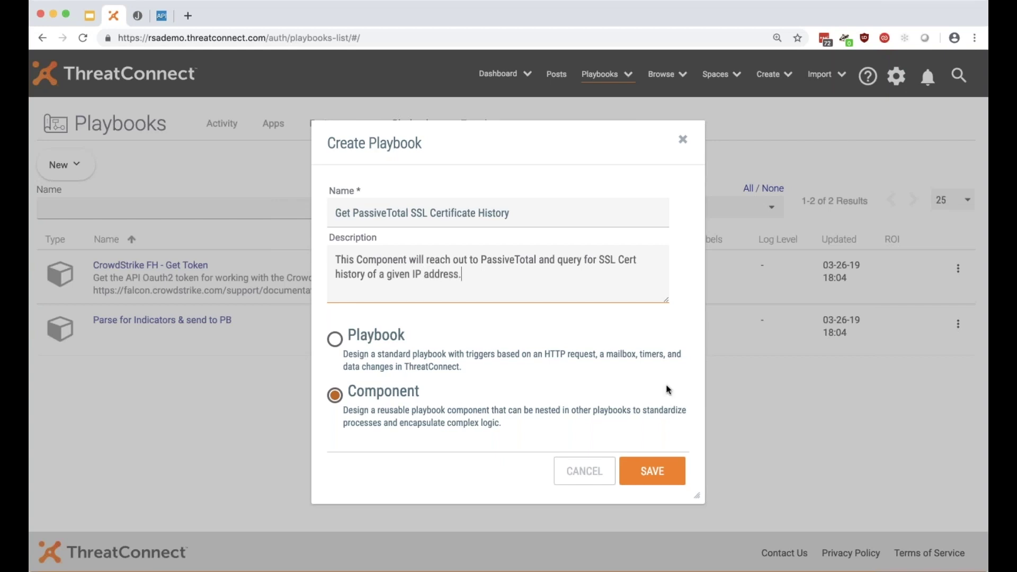
# Save the component, reposition its Component Trigger, and browse the Add Apps list.
pyautogui.click(668, 465)
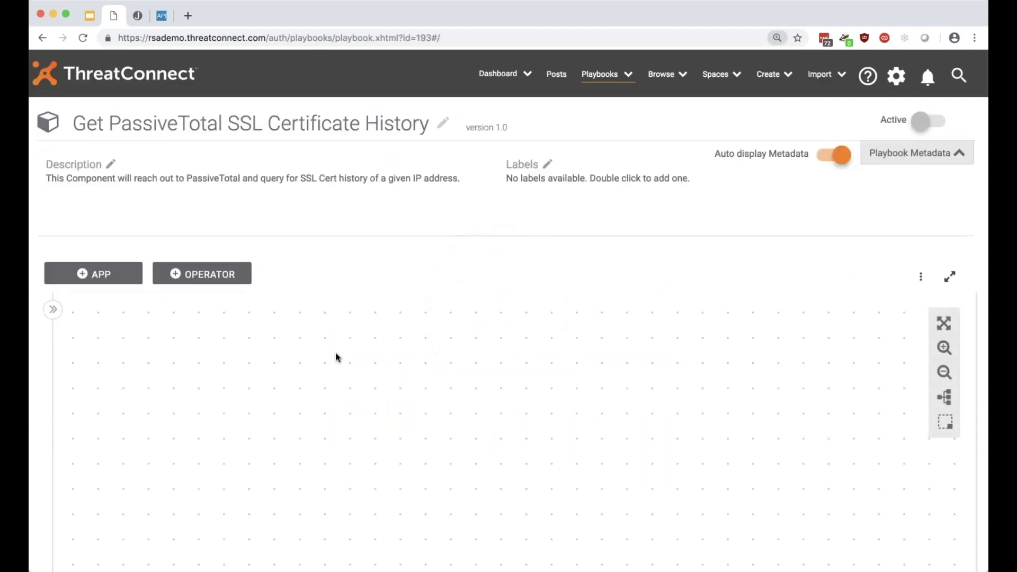
pyautogui.moveTo(802, 484); pyautogui.dragTo(526, 313)
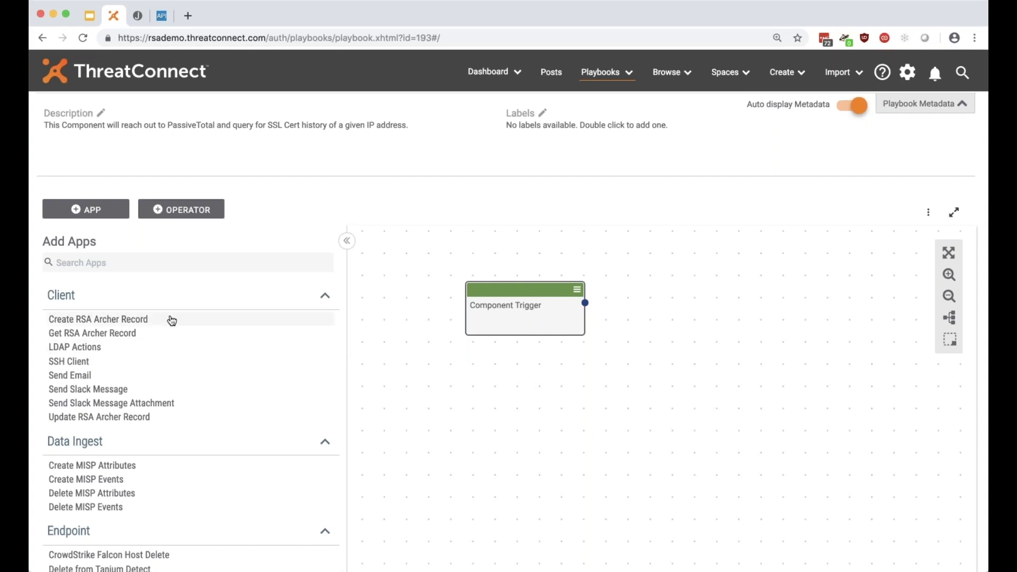
pyautogui.scroll(-20, 172, 321)
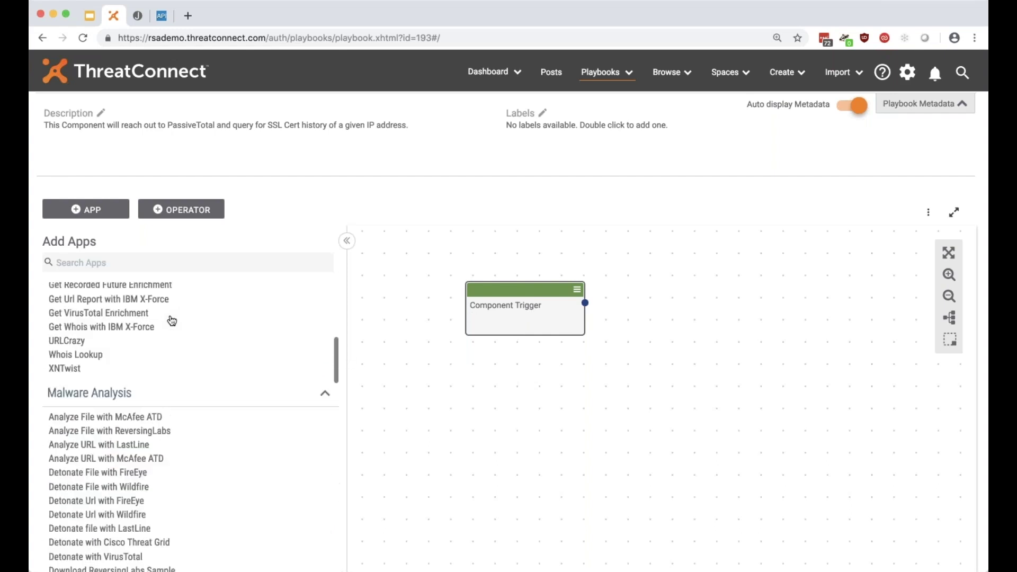
pyautogui.scroll(-5, 170, 320)
pyautogui.scroll(20, 170, 320)
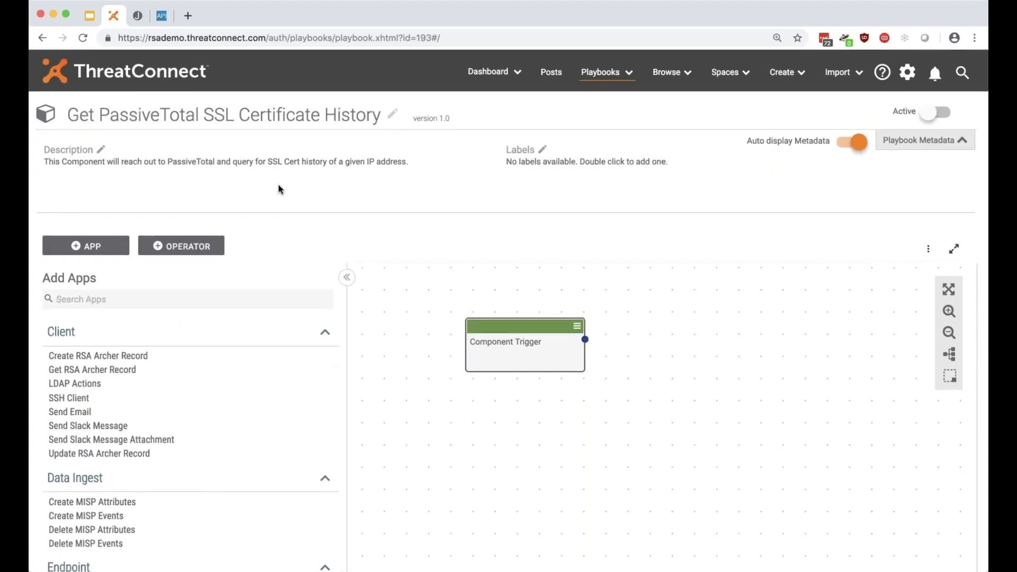
pyautogui.scroll(-1, 279, 189)
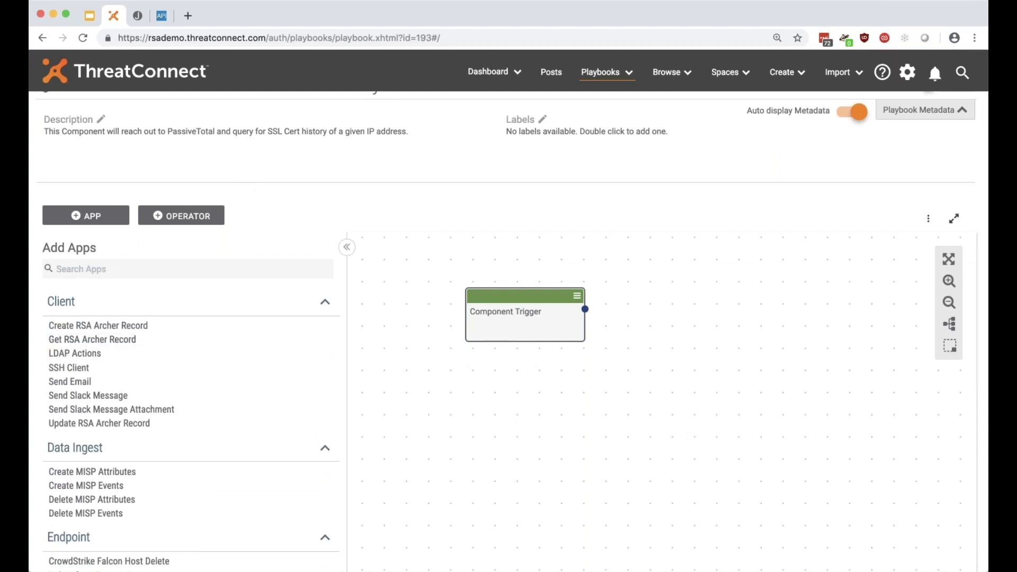
pyautogui.click(608, 374)
pyautogui.click(162, 17)
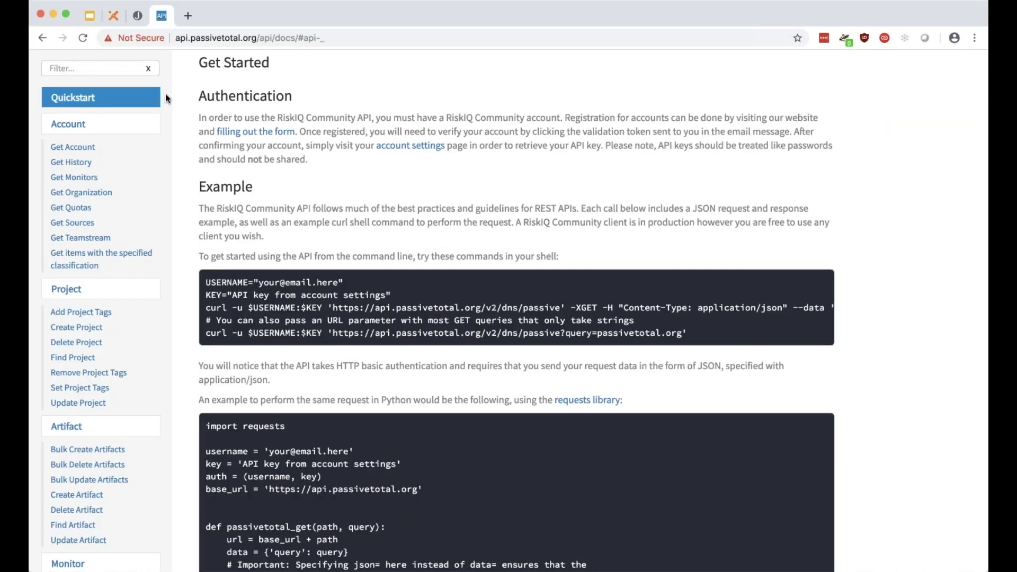
pyautogui.click(116, 18)
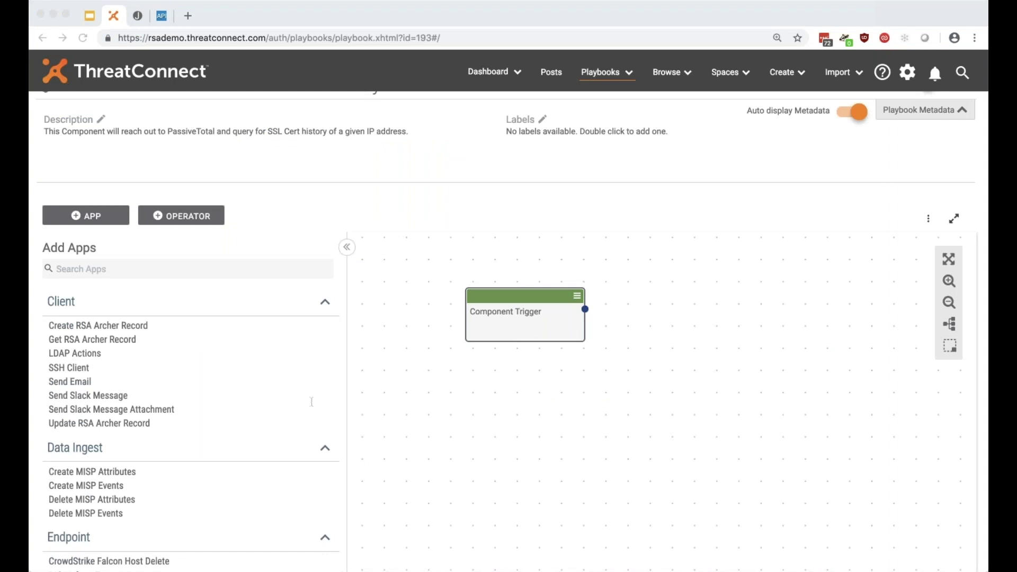
# Open the Component Trigger's input settings, cross-checking the PassiveTotal API docs.
pyautogui.click(537, 315)
pyautogui.scroll(-2, 264, 183)
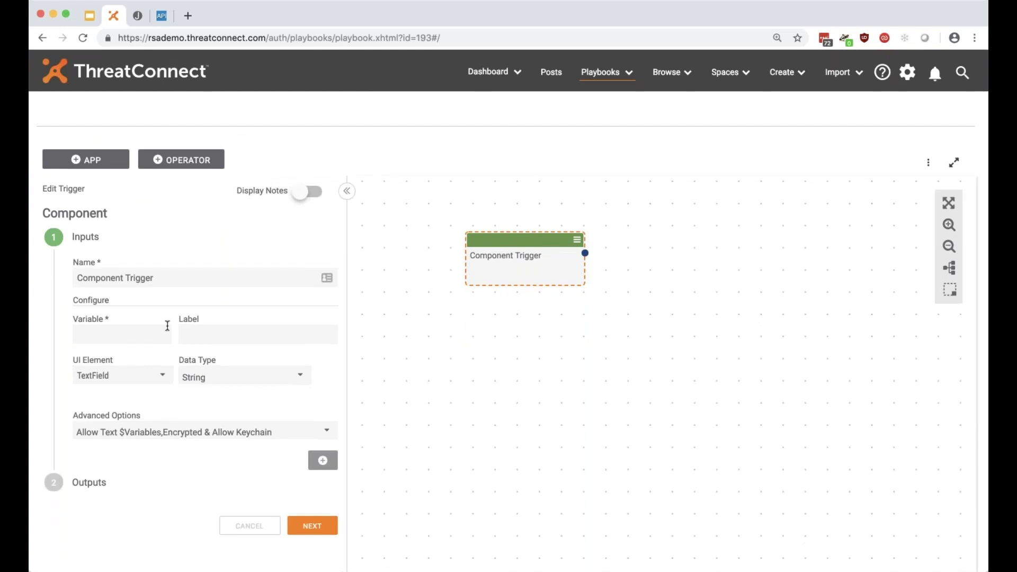
pyautogui.click(163, 16)
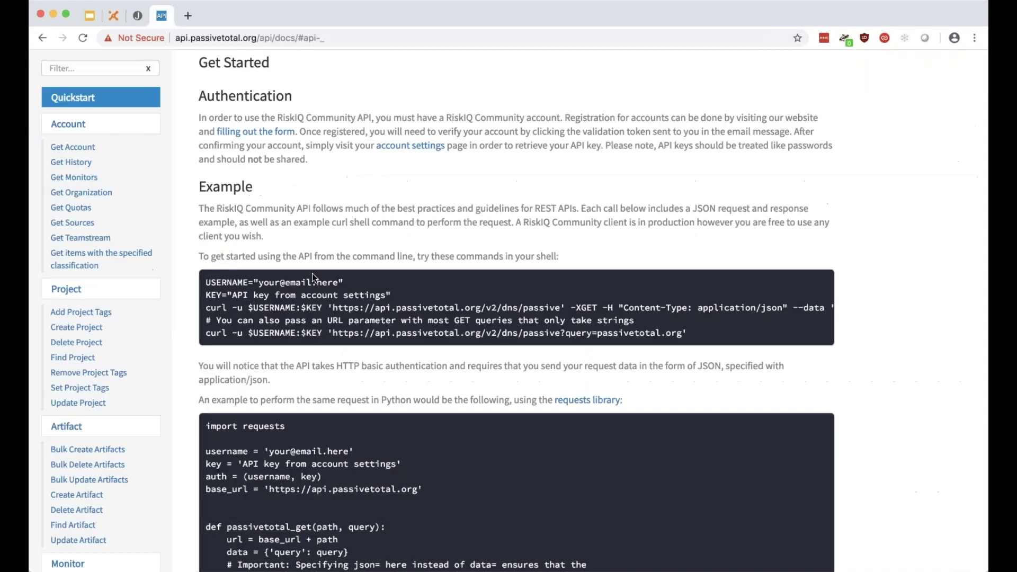
pyautogui.scroll(-2, 312, 273)
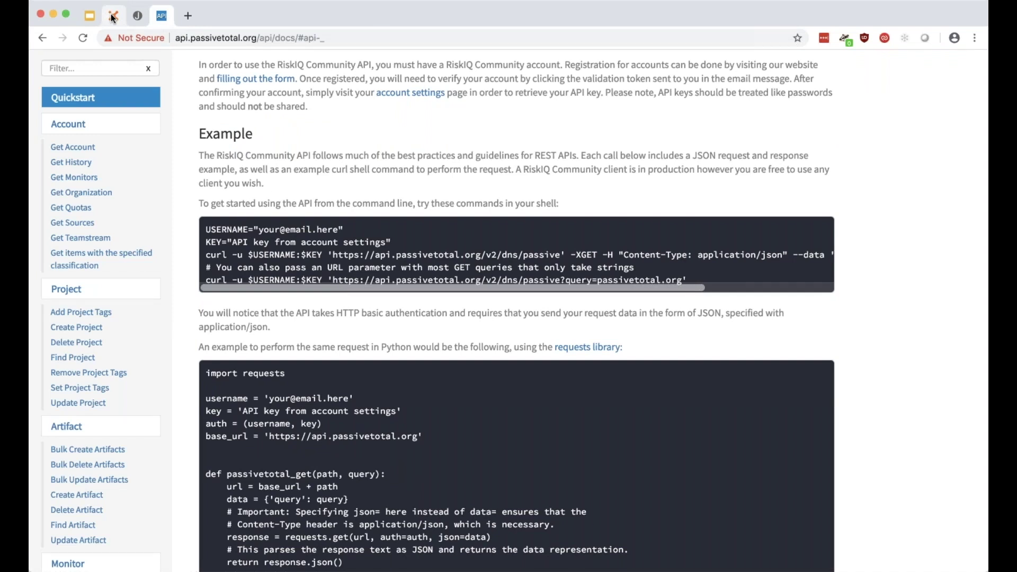
pyautogui.click(113, 16)
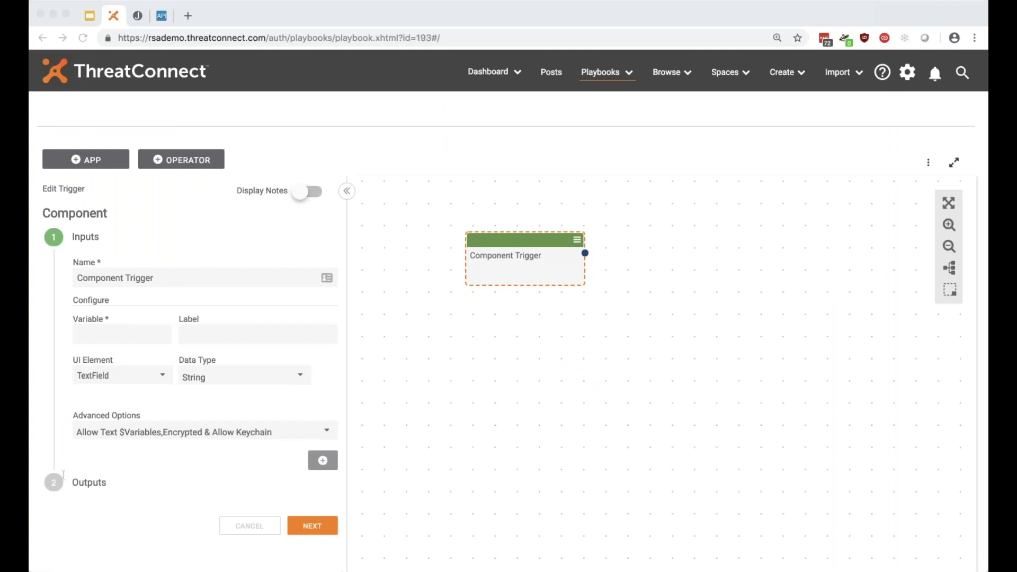
# Name the trigger input pt.api.user with the label 'PassiveTotal API User'.
pyautogui.click(499, 471)
pyautogui.click(84, 334)
pyautogui.write('pl.api.user')
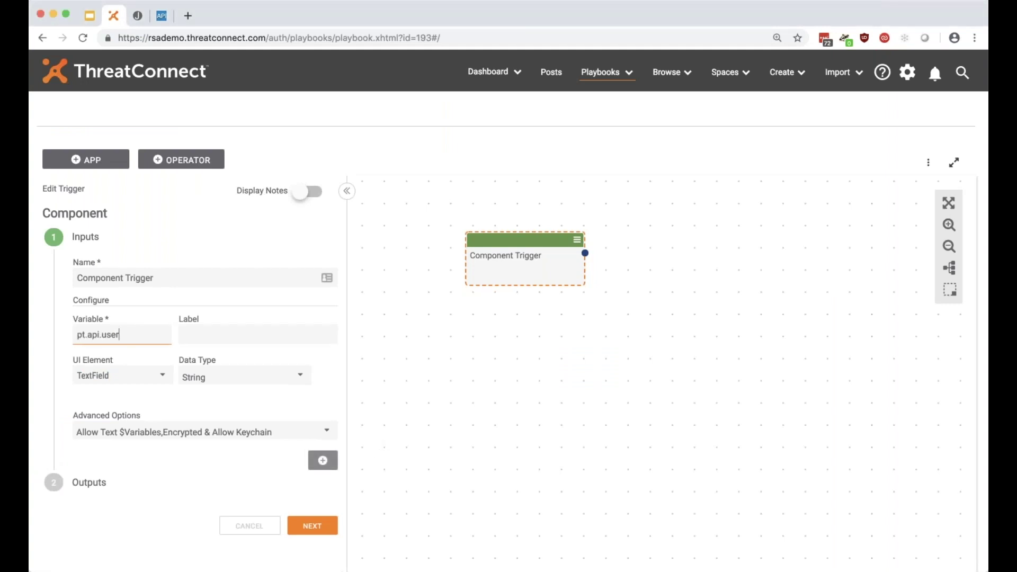
pyautogui.moveTo(79, 334); pyautogui.dragTo(193, 334)
pyautogui.click(174, 339)
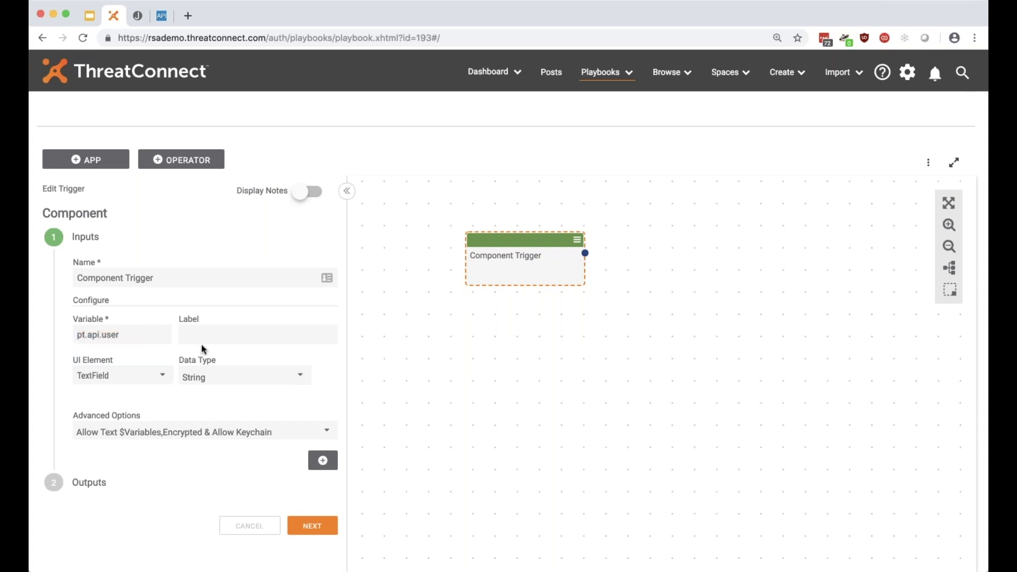
pyautogui.press('super+Tab')
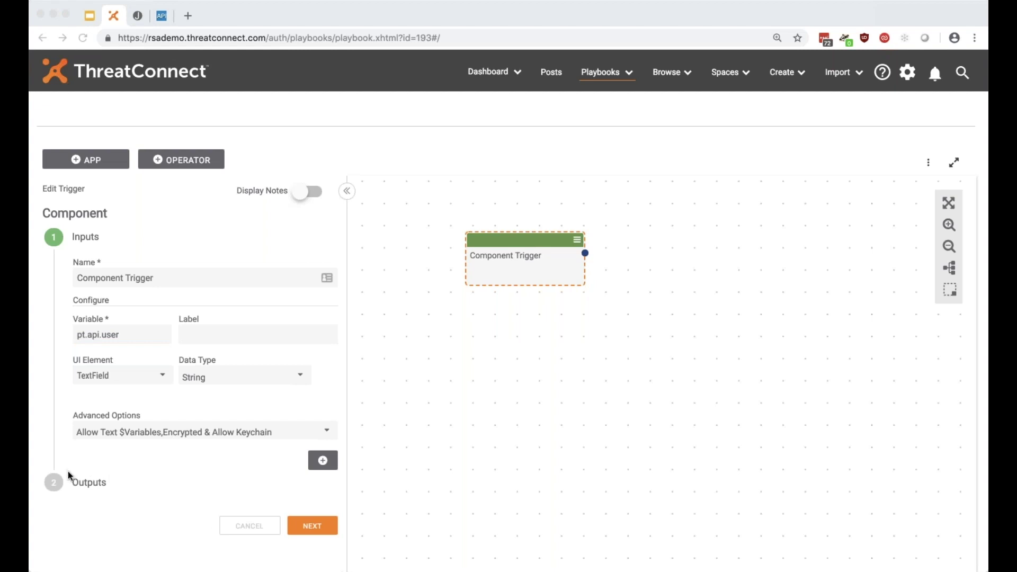
pyautogui.press('super+Tab')
pyautogui.click(195, 339)
pyautogui.write('PassiveTotal API')
pyautogui.write('User')
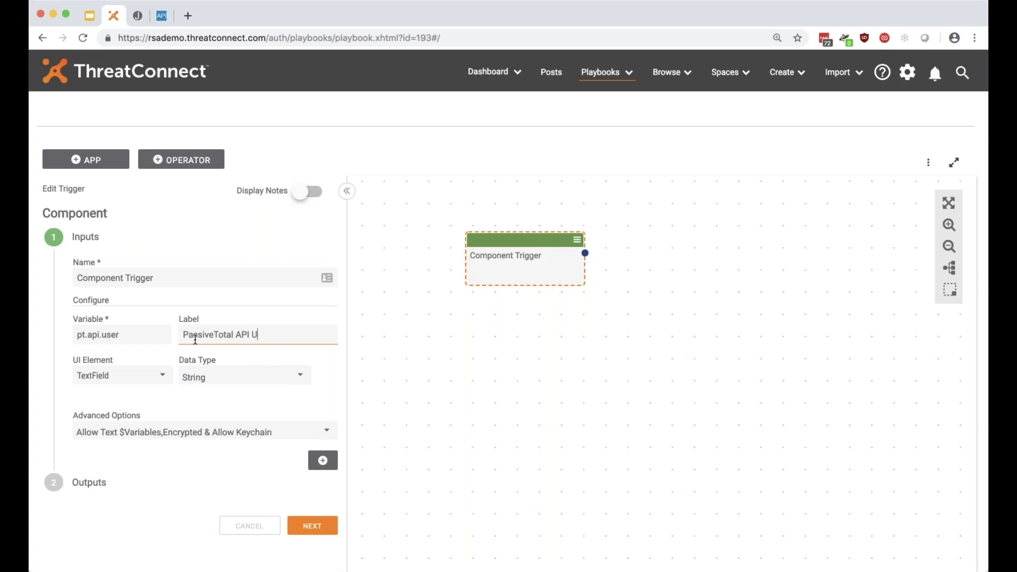
# Keep it a TextField String, mark it required and unencrypted, and add it to the inputs.
pyautogui.click(167, 376)
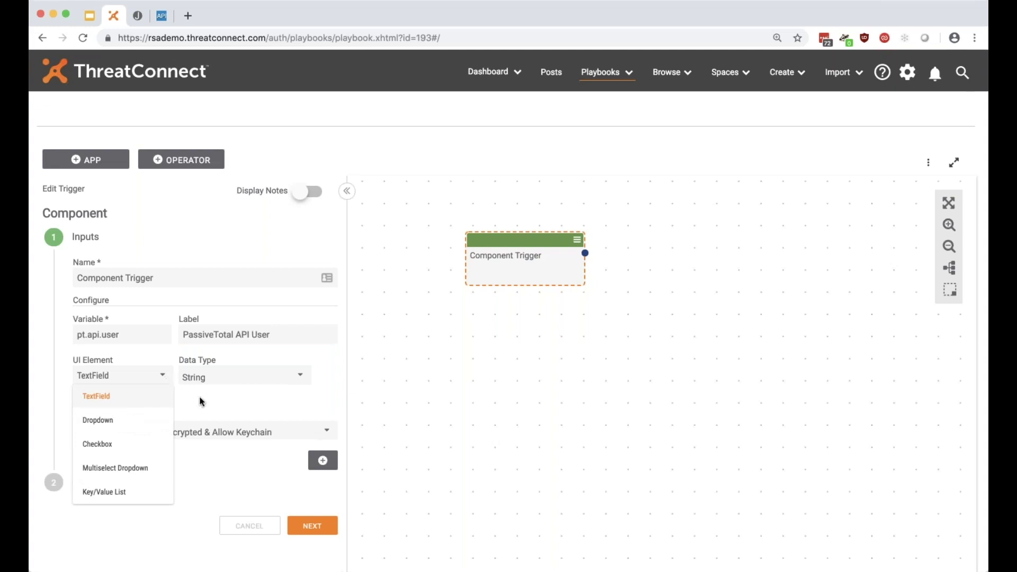
pyautogui.click(237, 406)
pyautogui.click(251, 379)
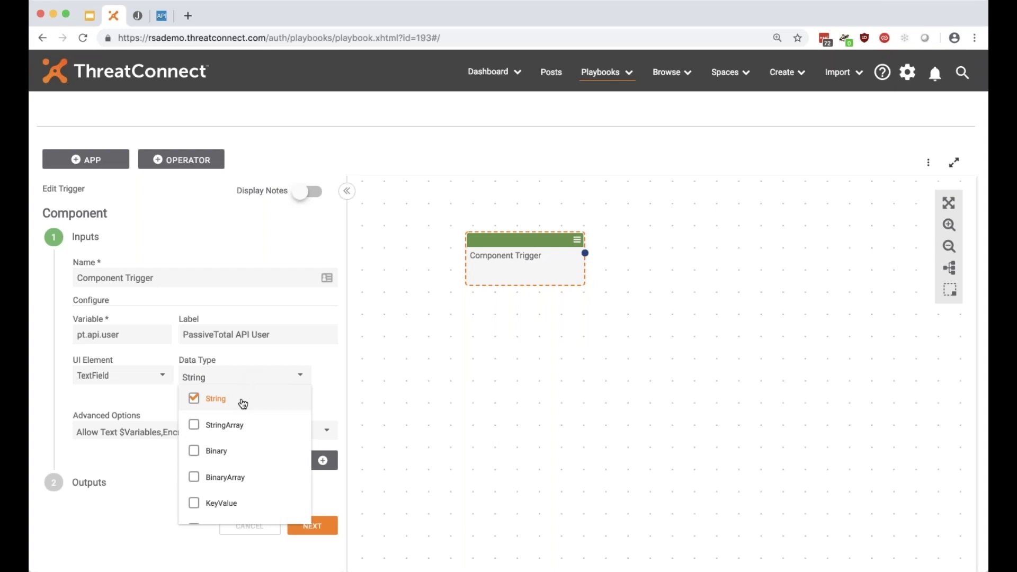
pyautogui.click(328, 374)
pyautogui.click(189, 438)
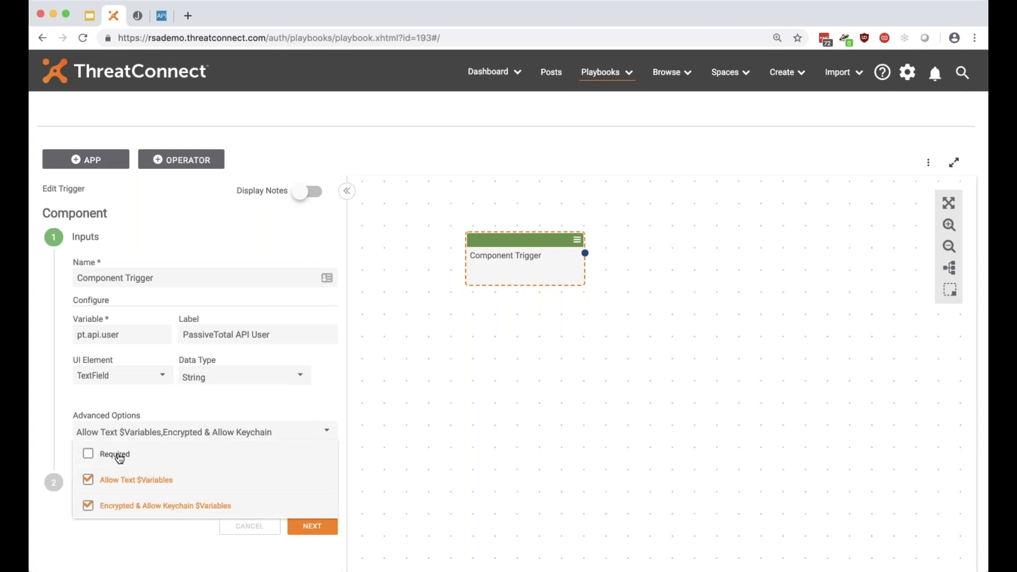
pyautogui.click(91, 455)
pyautogui.click(88, 507)
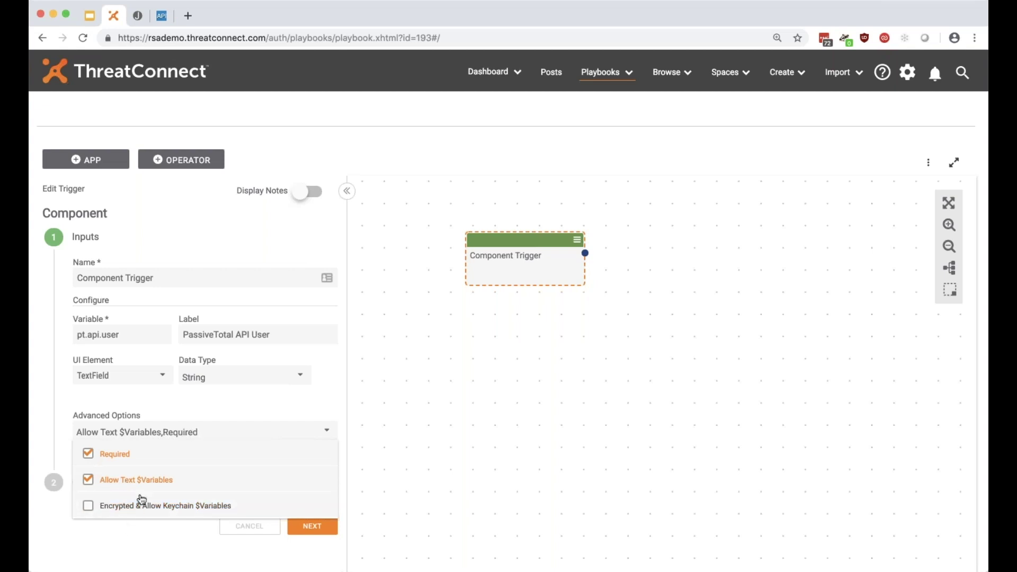
pyautogui.click(162, 537)
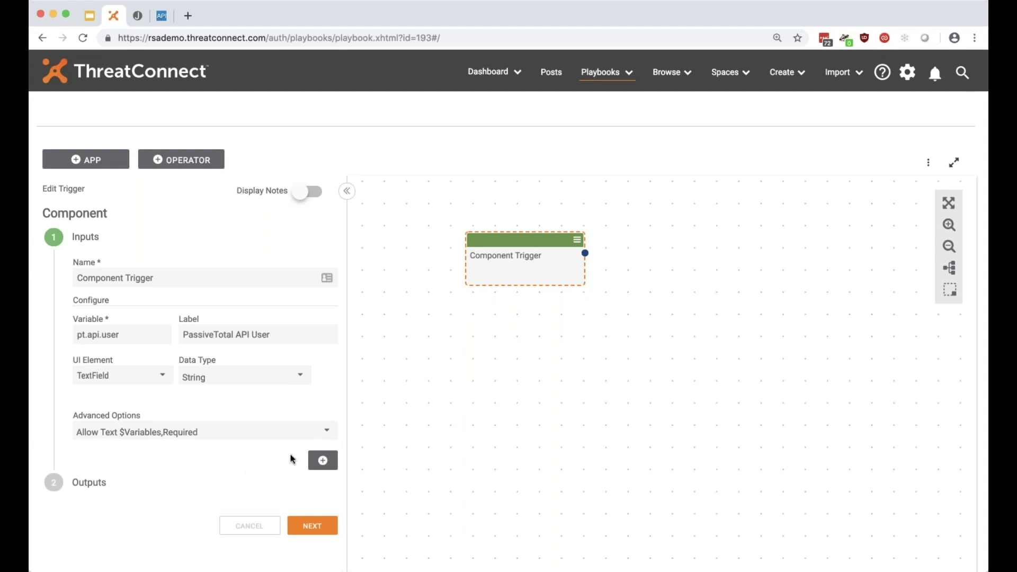
pyautogui.click(321, 462)
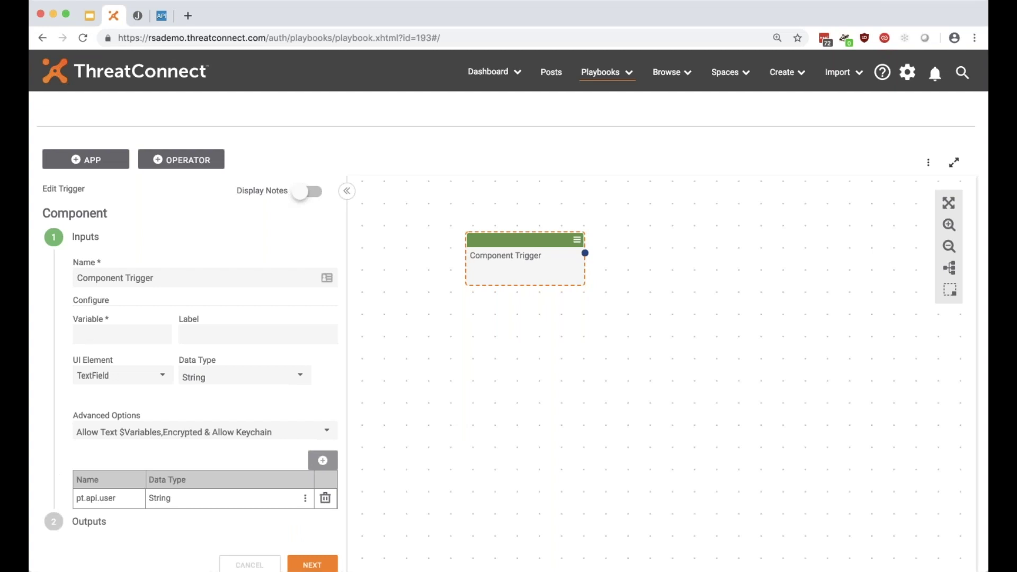
# Enter pt.api.secret as the variable name and 'PassiveTotal API Secret' as the label.
pyautogui.scroll(-1, 212, 461)
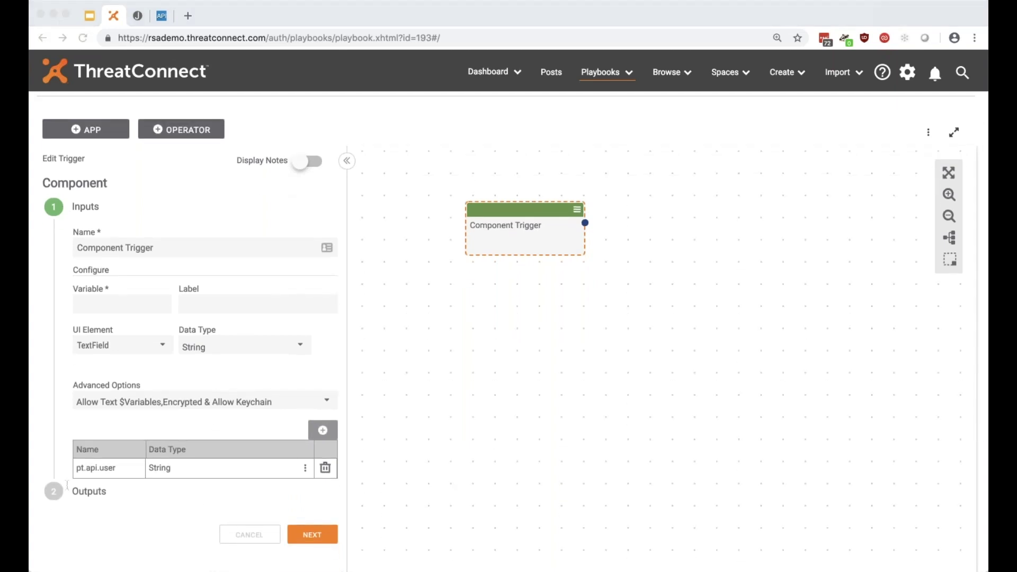
pyautogui.click(625, 401)
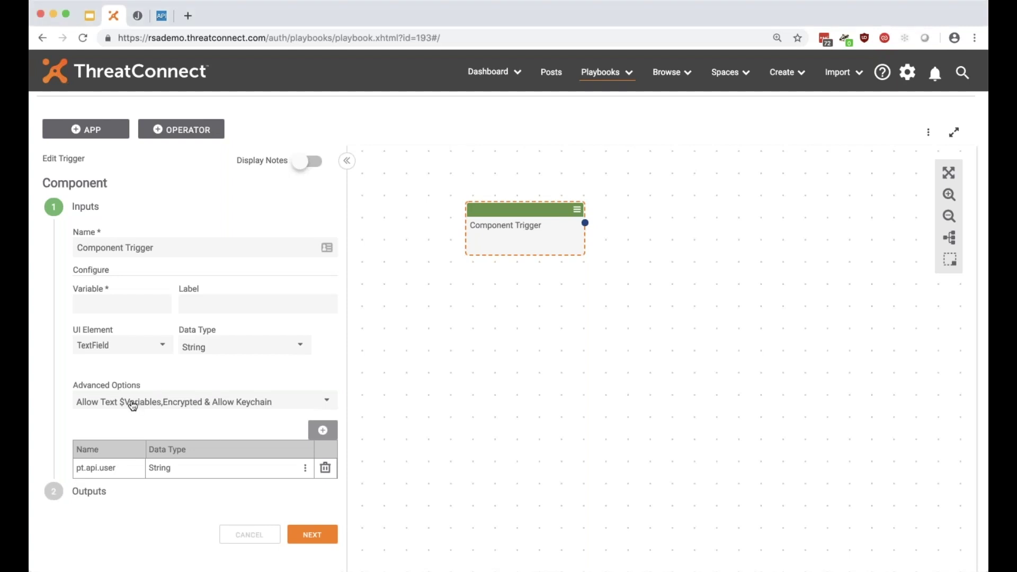
pyautogui.click(123, 300)
pyautogui.press('super+v')
pyautogui.moveTo(101, 304); pyautogui.dragTo(162, 304)
pyautogui.click(222, 304)
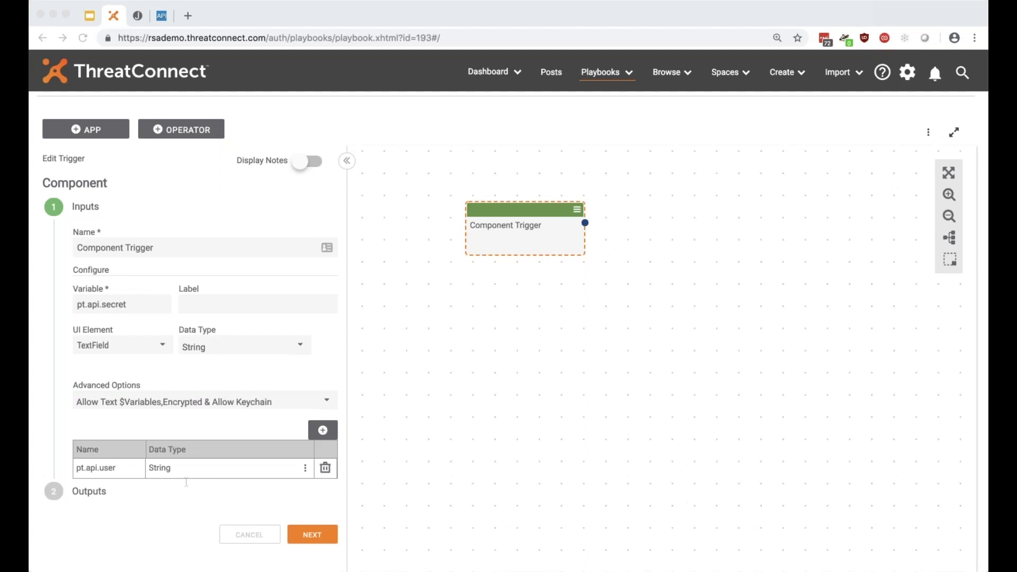
pyautogui.click(284, 323)
pyautogui.press('super+v')
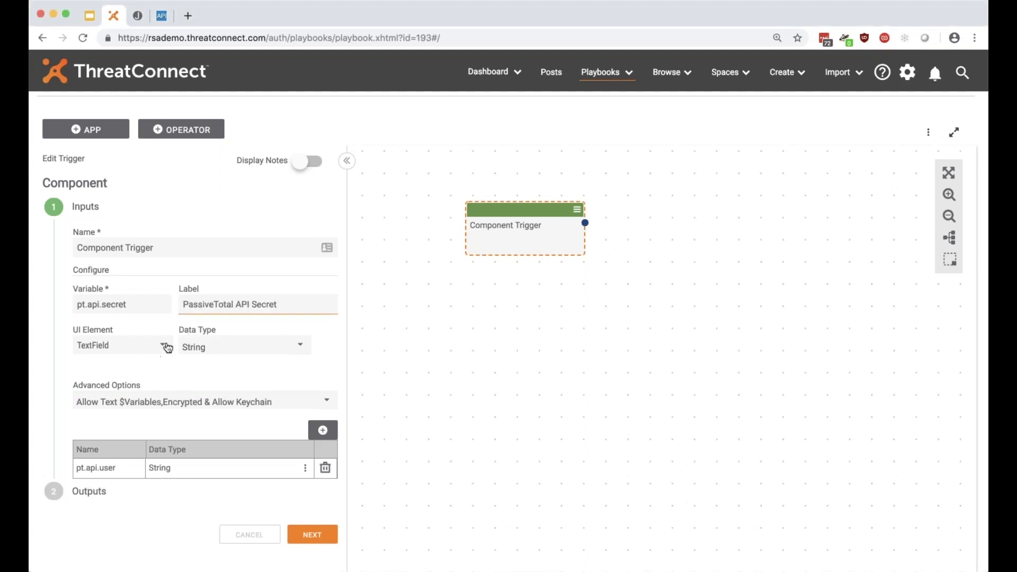
# Keep TextField, mark the input Required with text variables disallowed, and add it to the trigger.
pyautogui.click(163, 346)
pyautogui.click(163, 346)
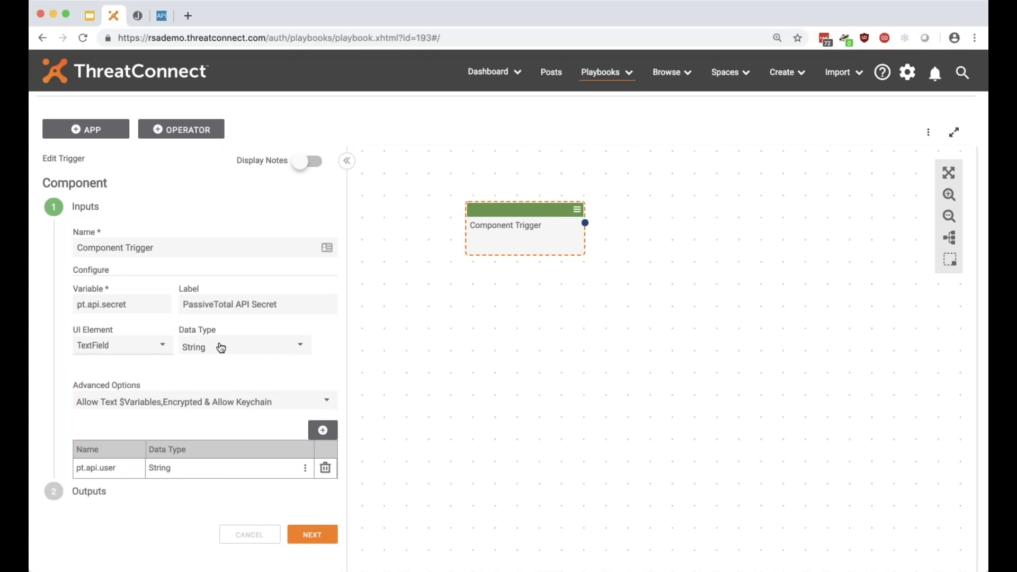
pyautogui.click(228, 404)
pyautogui.click(108, 424)
pyautogui.click(109, 450)
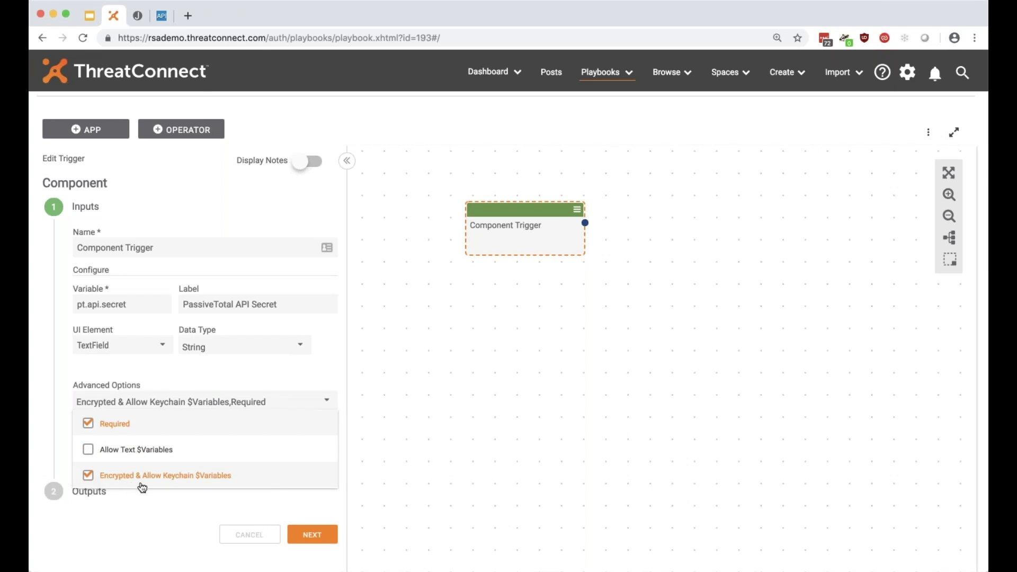
pyautogui.click(159, 504)
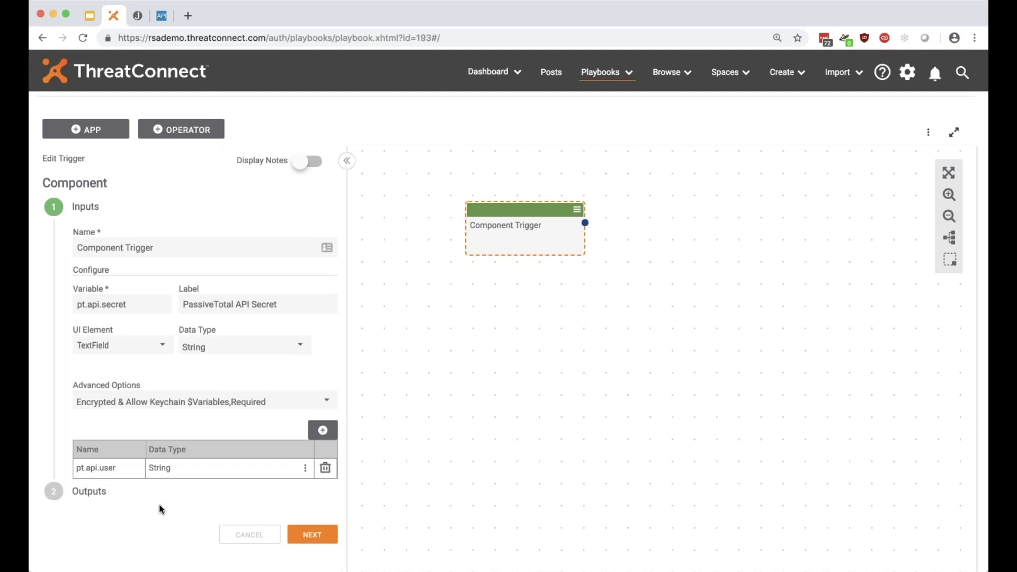
pyautogui.click(323, 430)
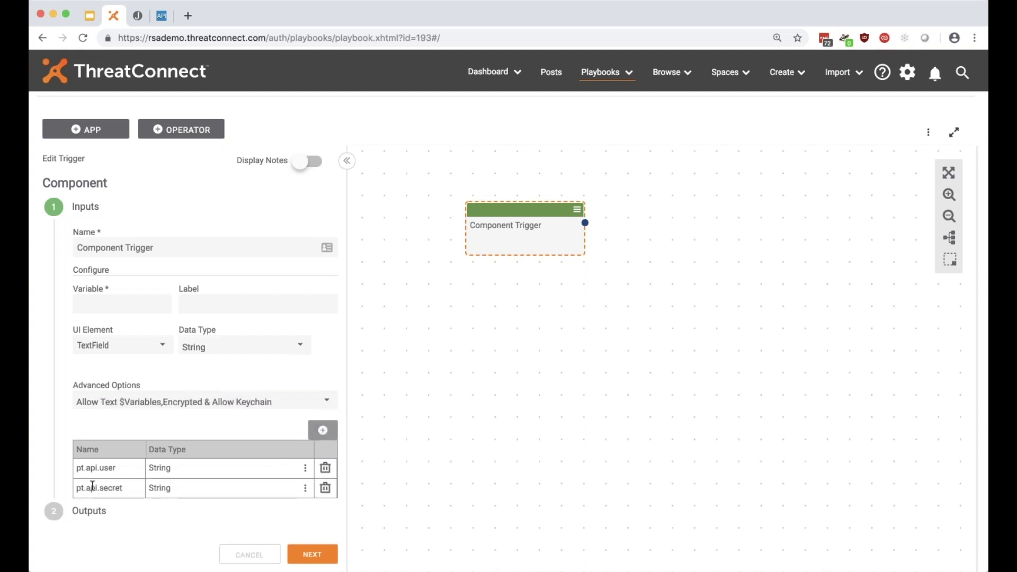
# Filter the PassiveTotal API docs for 'SSL' and open Get SSL Certificate History.
pyautogui.click(161, 18)
pyautogui.click(124, 66)
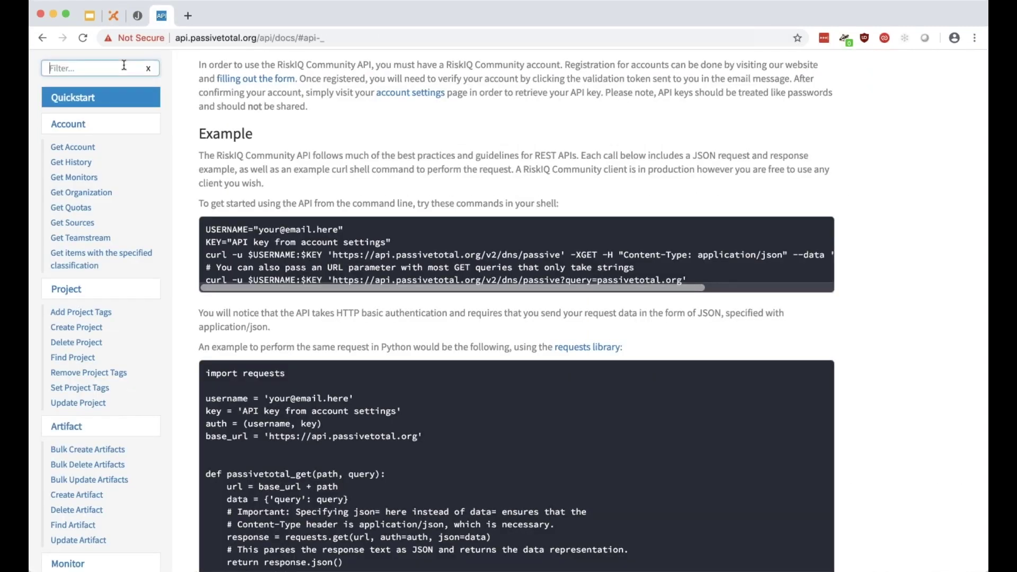
pyautogui.write('SSL')
pyautogui.click(125, 89)
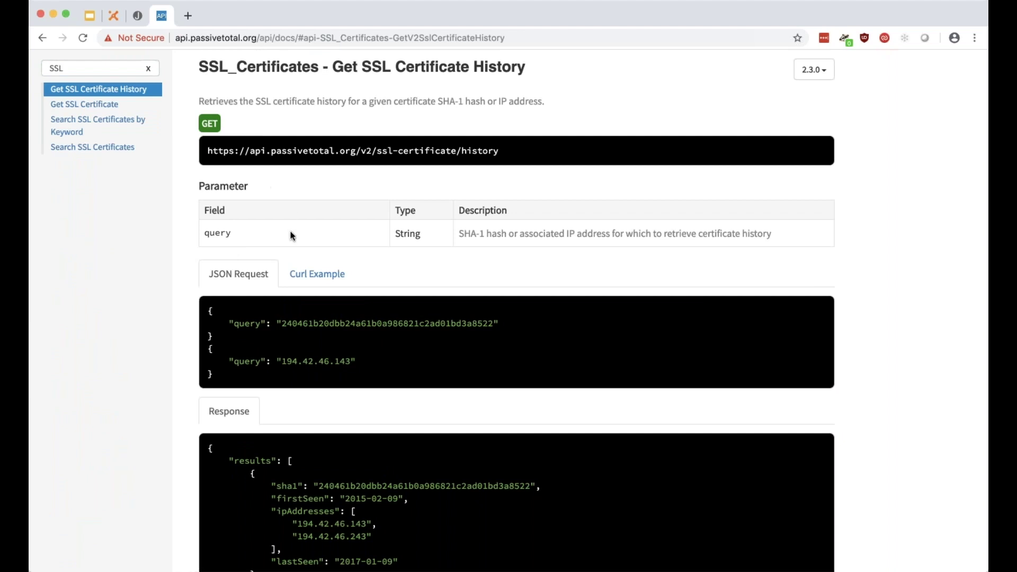
# Review the endpoint's description, URL, IP address example request and query parameter name.
pyautogui.moveTo(458, 234); pyautogui.dragTo(498, 233)
pyautogui.click(515, 232)
pyautogui.moveTo(566, 233); pyautogui.dragTo(609, 233)
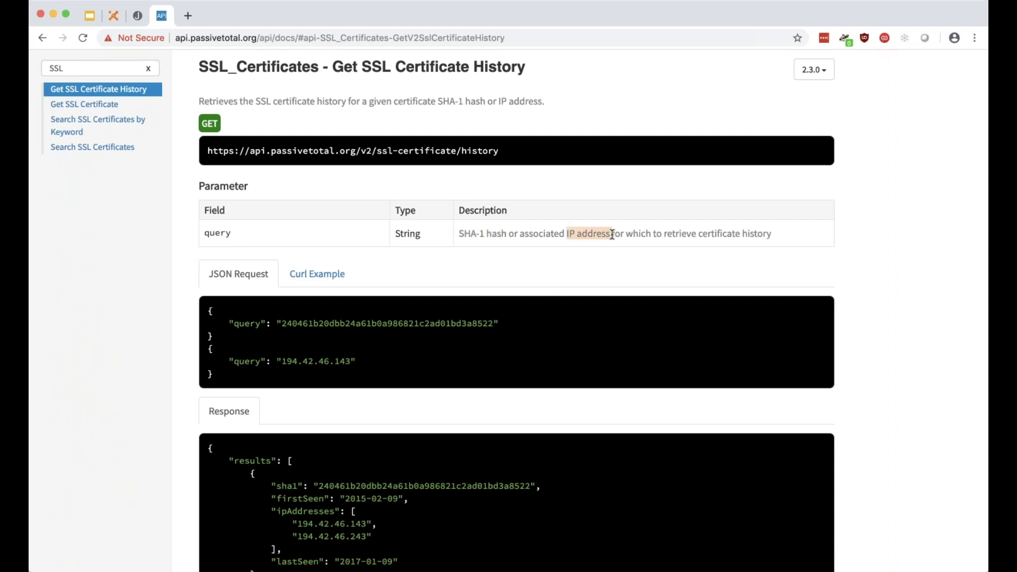
pyautogui.click(609, 233)
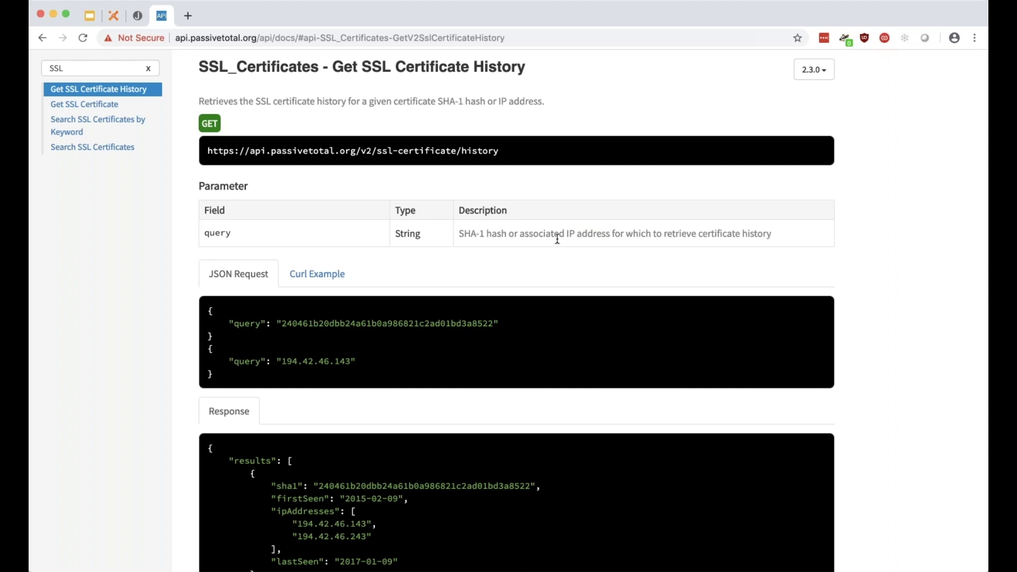
pyautogui.moveTo(564, 234); pyautogui.dragTo(613, 234)
pyautogui.click(608, 235)
pyautogui.click(613, 234)
pyautogui.tripleClick(488, 148)
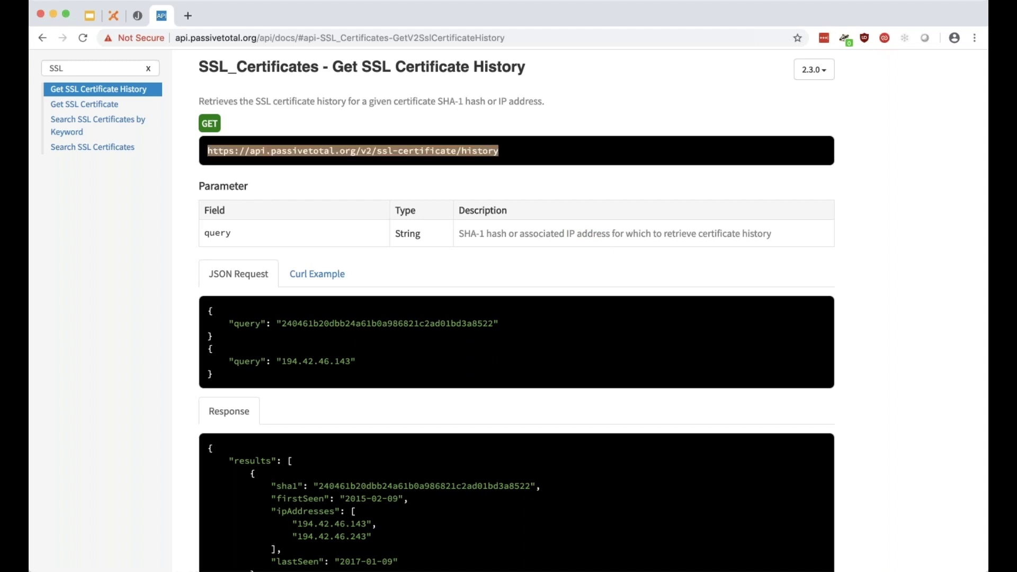
pyautogui.moveTo(208, 311); pyautogui.dragTo(208, 350)
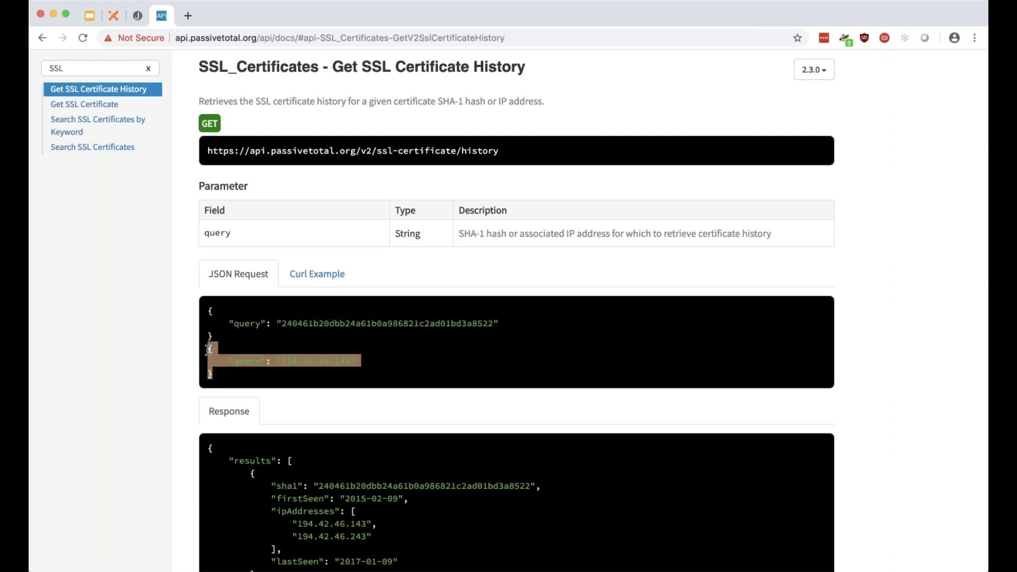
pyautogui.click(212, 352)
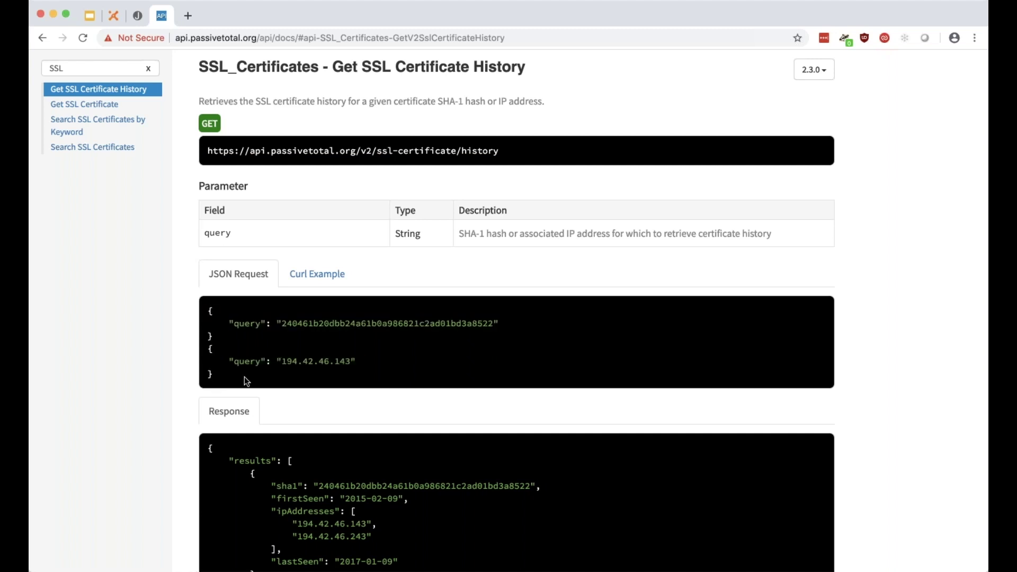
pyautogui.doubleClick(207, 233)
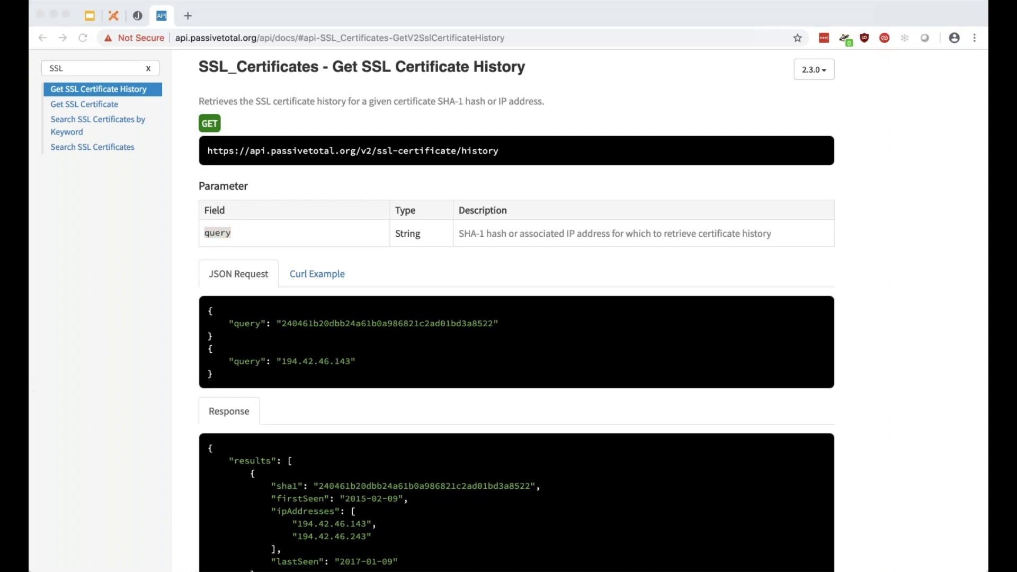
pyautogui.click(115, 21)
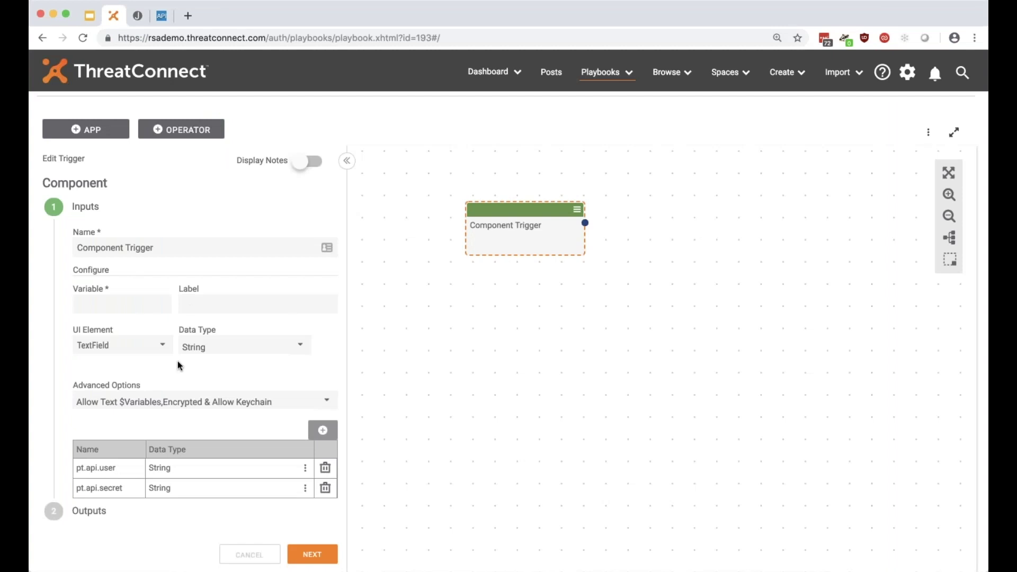
# Enter query.address as the variable and 'IP address to query SSL Cert history' as the label.
pyautogui.click(129, 300)
pyautogui.write('query.address')
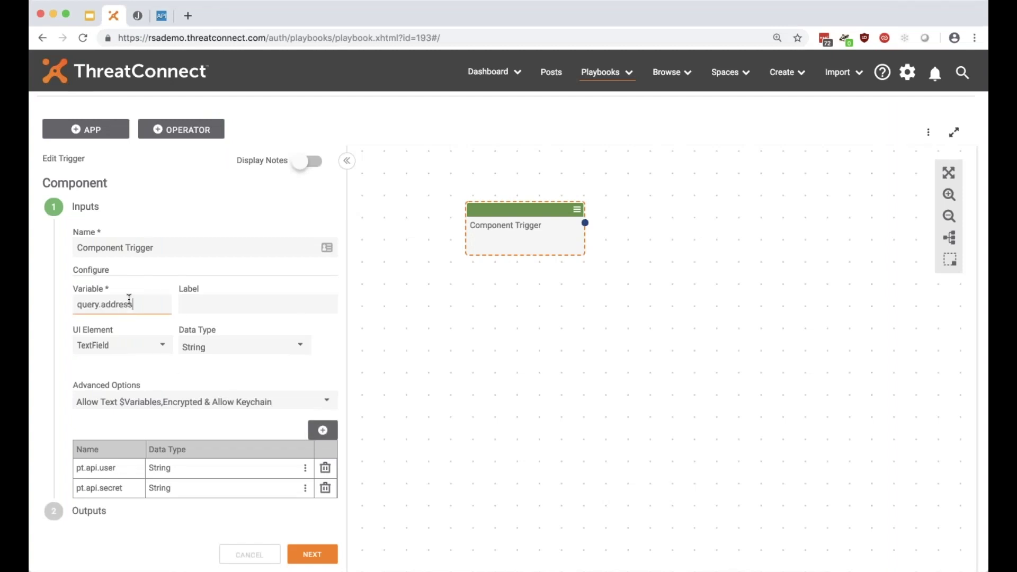
pyautogui.click(185, 304)
pyautogui.write('IP address to wie')
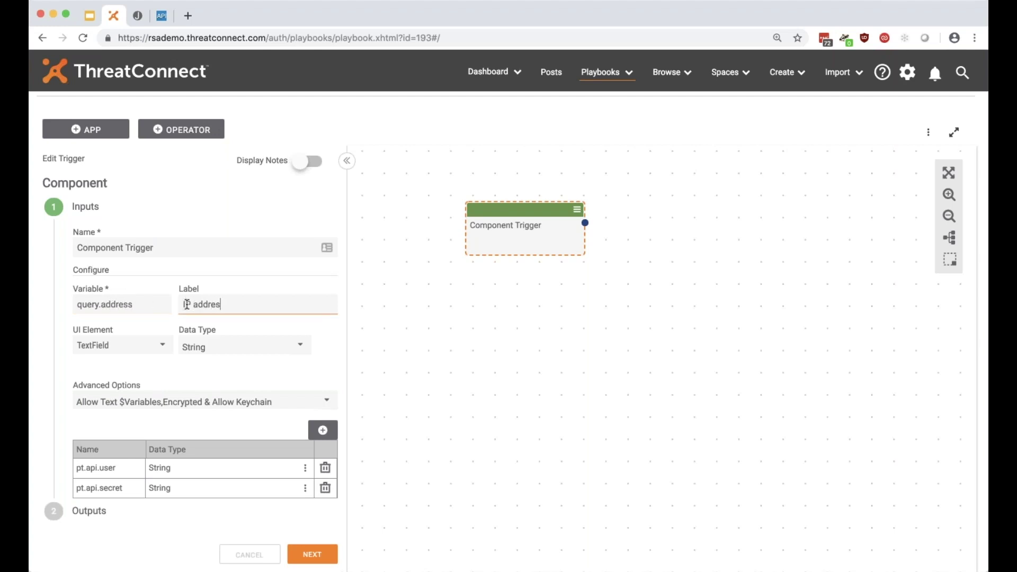
pyautogui.press('BackSpace')
pyautogui.press('BackSpace')
pyautogui.press('BackSpace')
pyautogui.write('query SSL Cert history')
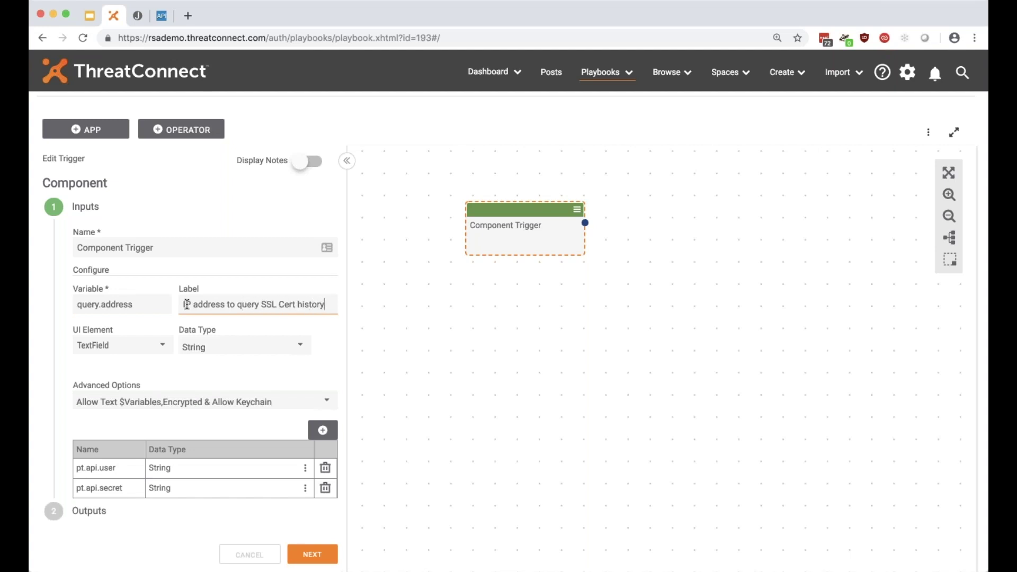
# Mark the input Required with text variables and encryption off, keeping String as data type.
pyautogui.click(159, 403)
pyautogui.click(113, 425)
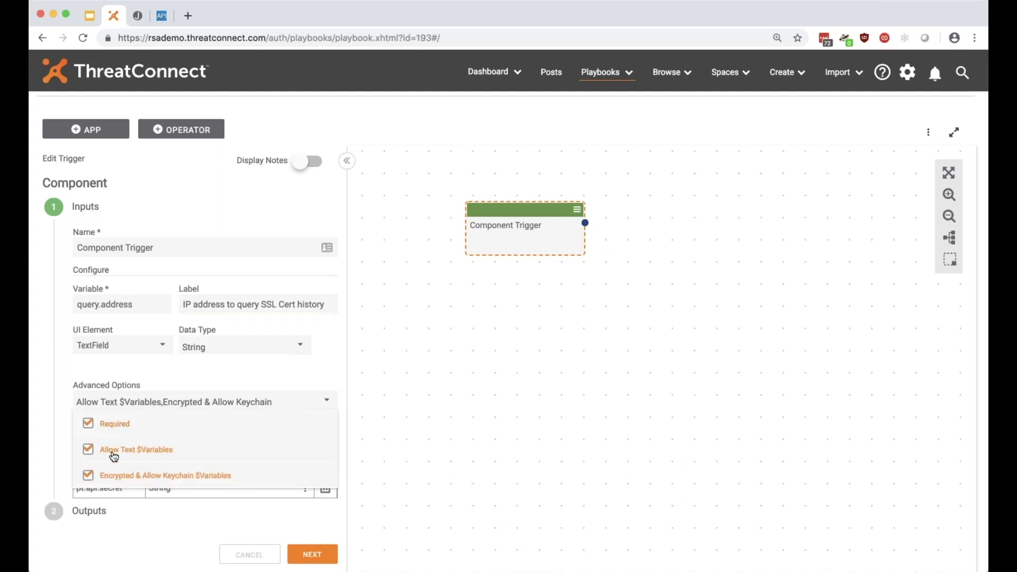
pyautogui.click(110, 455)
pyautogui.click(109, 476)
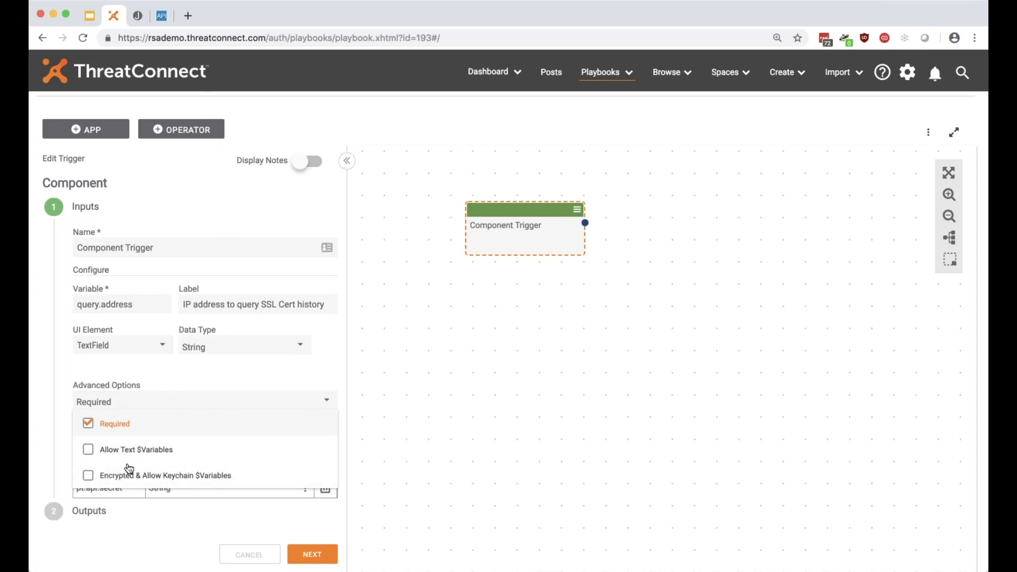
pyautogui.click(226, 378)
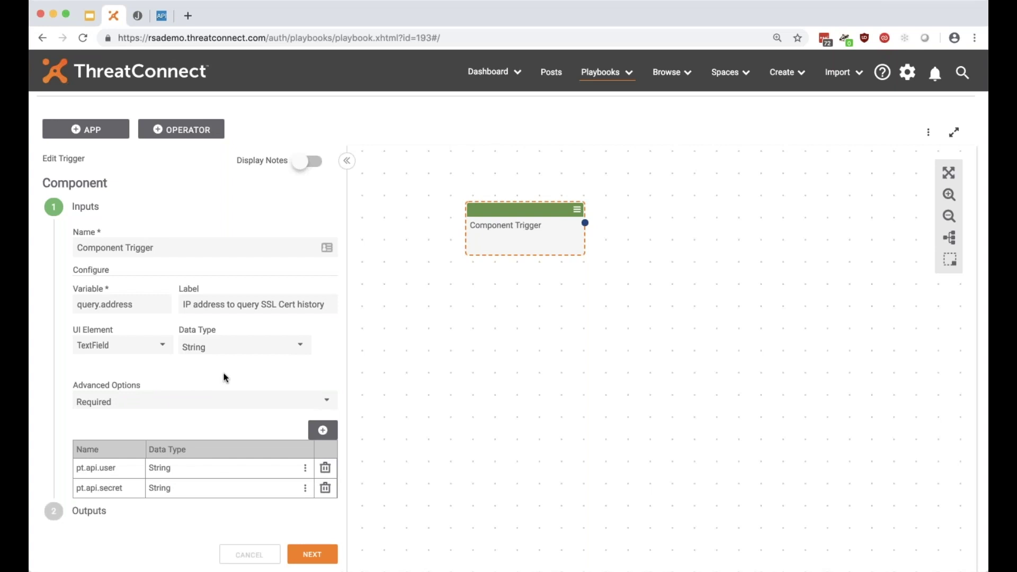
pyautogui.click(128, 407)
pyautogui.click(198, 370)
pyautogui.click(226, 346)
pyautogui.click(226, 346)
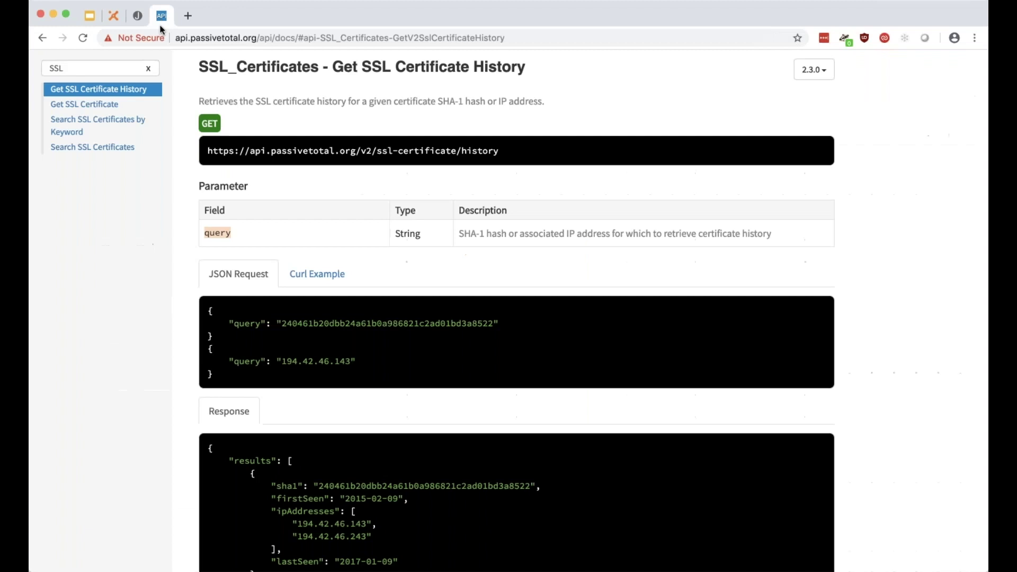
pyautogui.click(161, 15)
pyautogui.moveTo(273, 361); pyautogui.dragTo(355, 361)
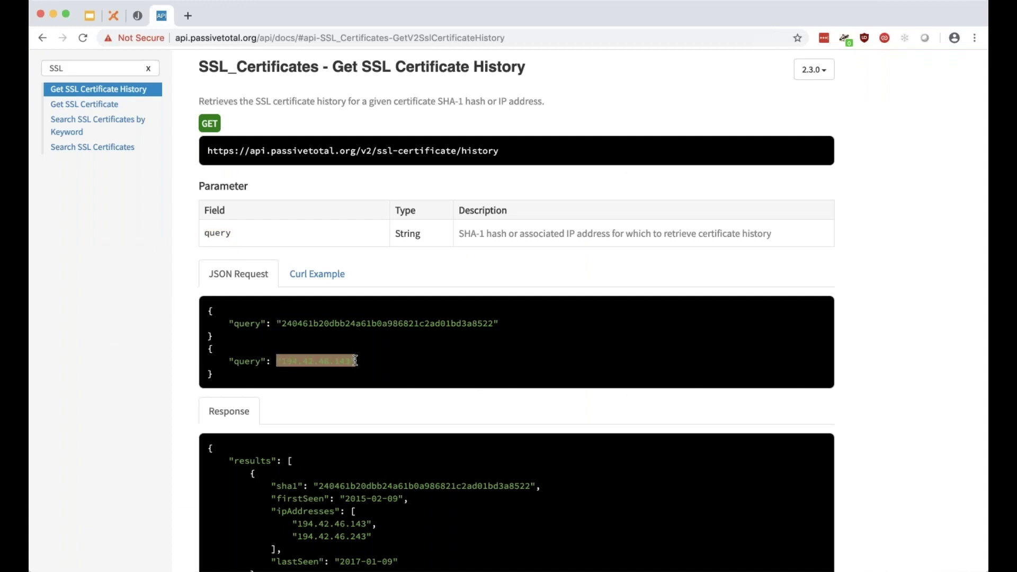
pyautogui.click(353, 361)
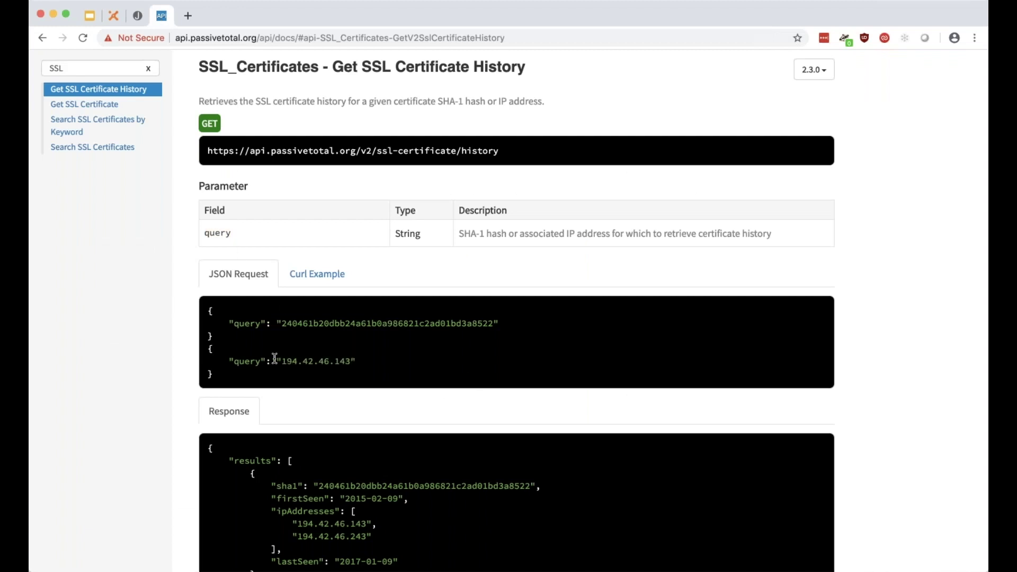
pyautogui.scroll(-1, 295, 350)
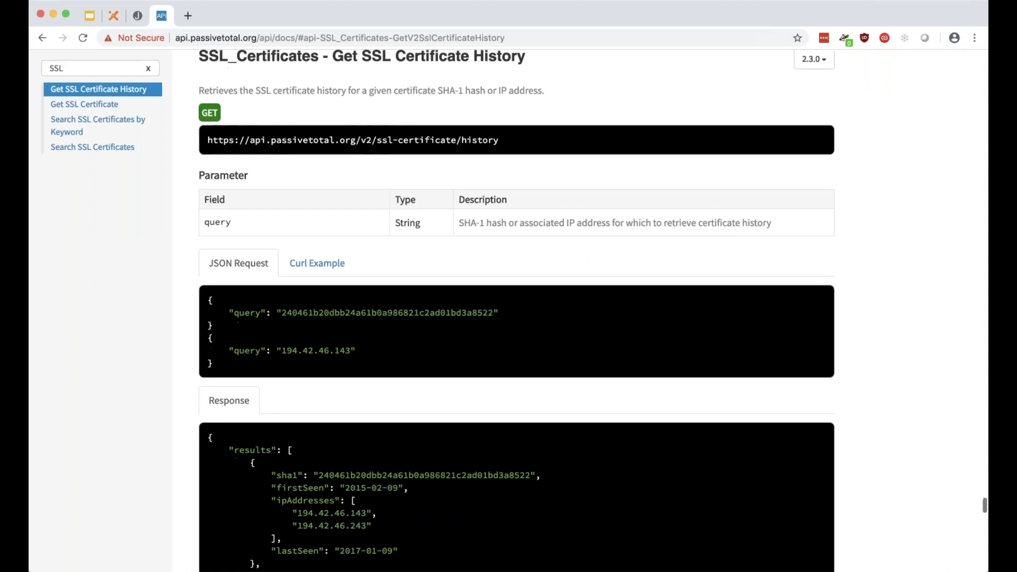
pyautogui.click(111, 20)
pyautogui.click(201, 347)
# Add query.address to the trigger as a String input.
pyautogui.click(242, 324)
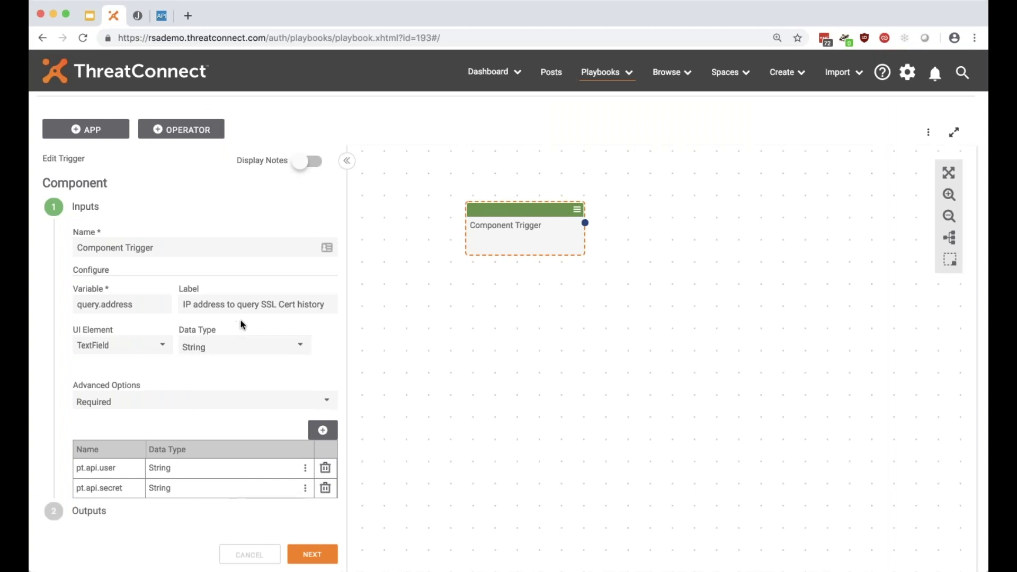
pyautogui.click(323, 430)
pyautogui.scroll(-1, 247, 284)
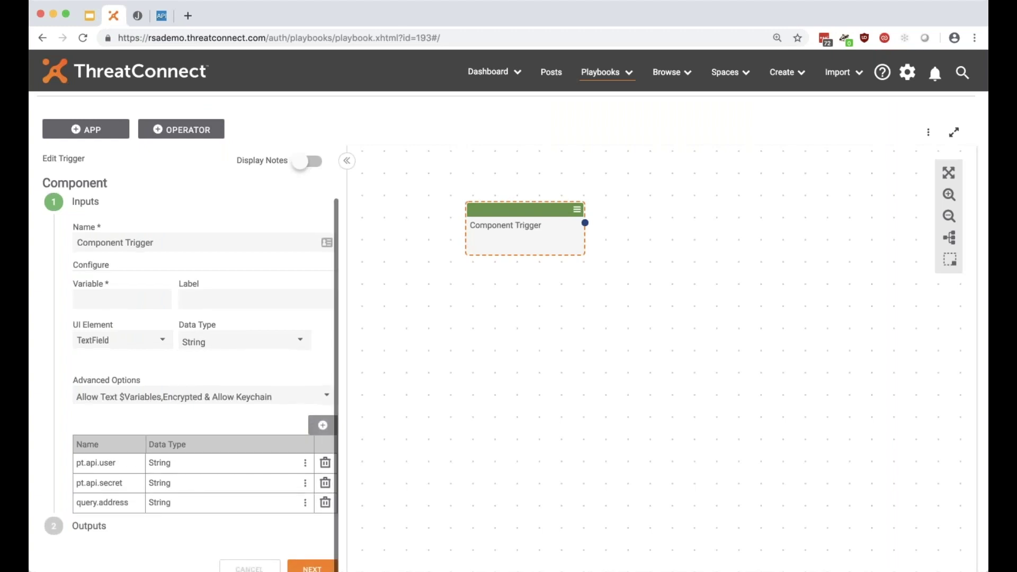
pyautogui.scroll(-5, 247, 284)
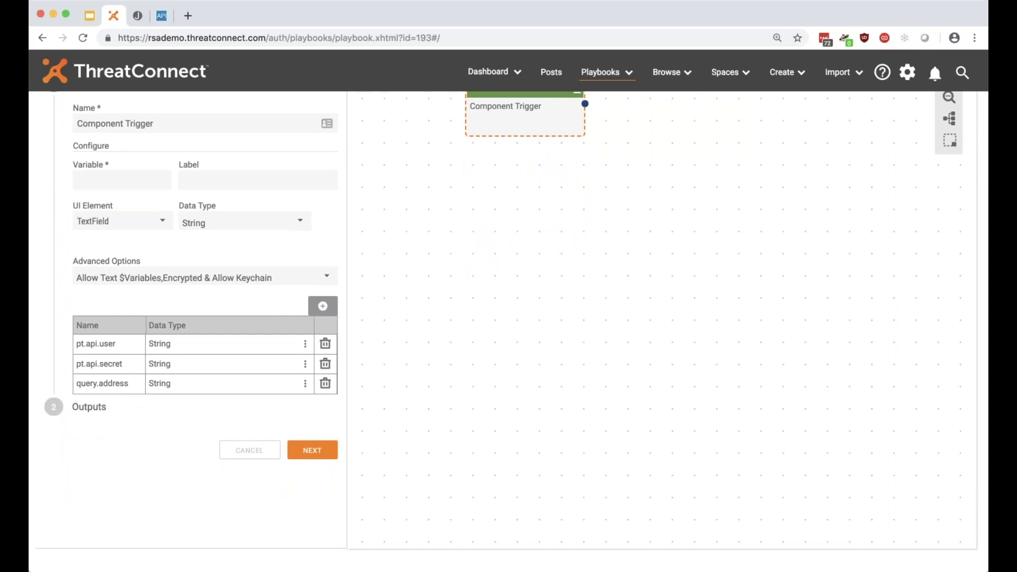
# Advance to the outputs step and save the Component Trigger.
pyautogui.click(322, 450)
pyautogui.click(326, 238)
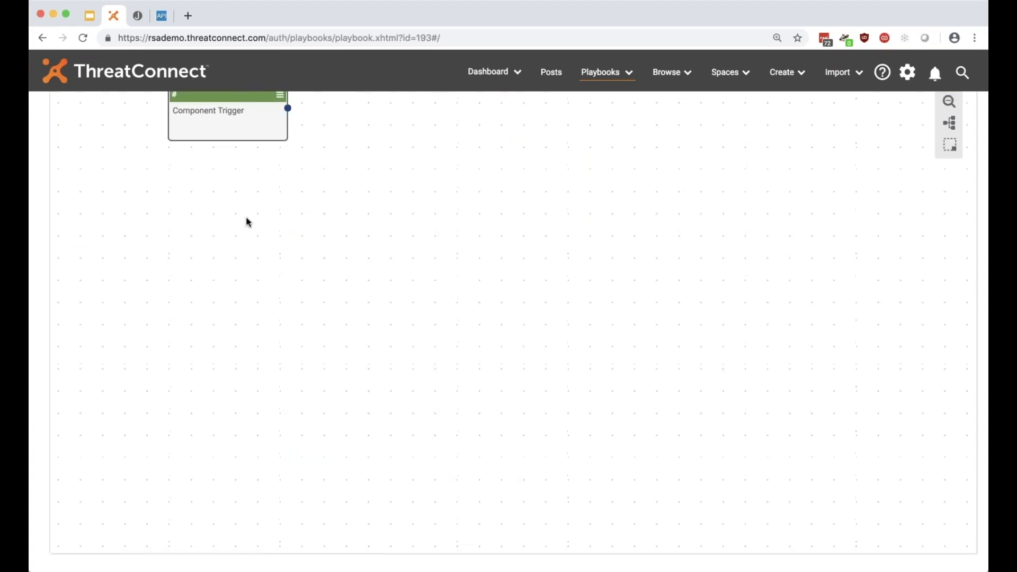
pyautogui.scroll(8, 249, 223)
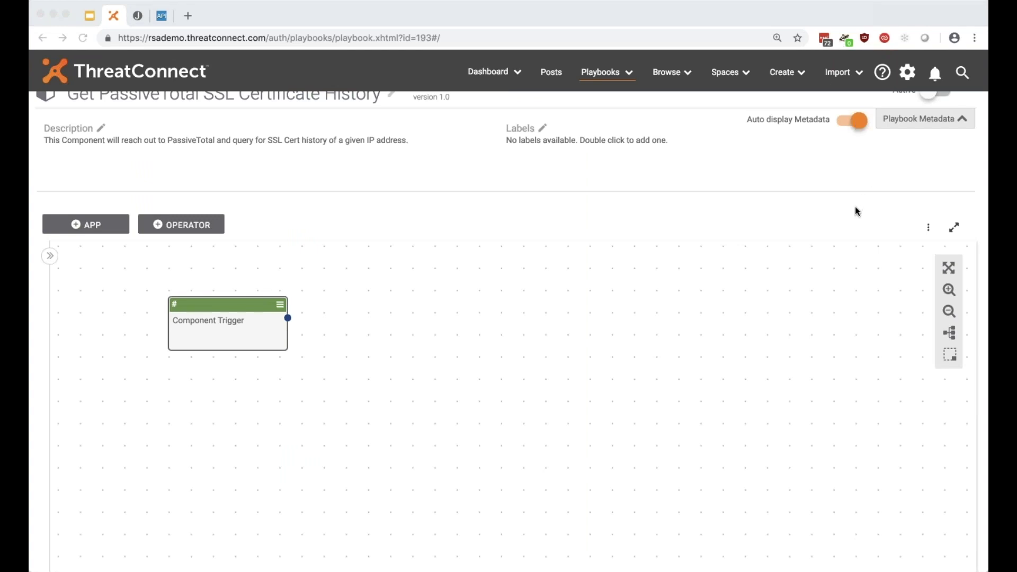
pyautogui.press('super+Tab')
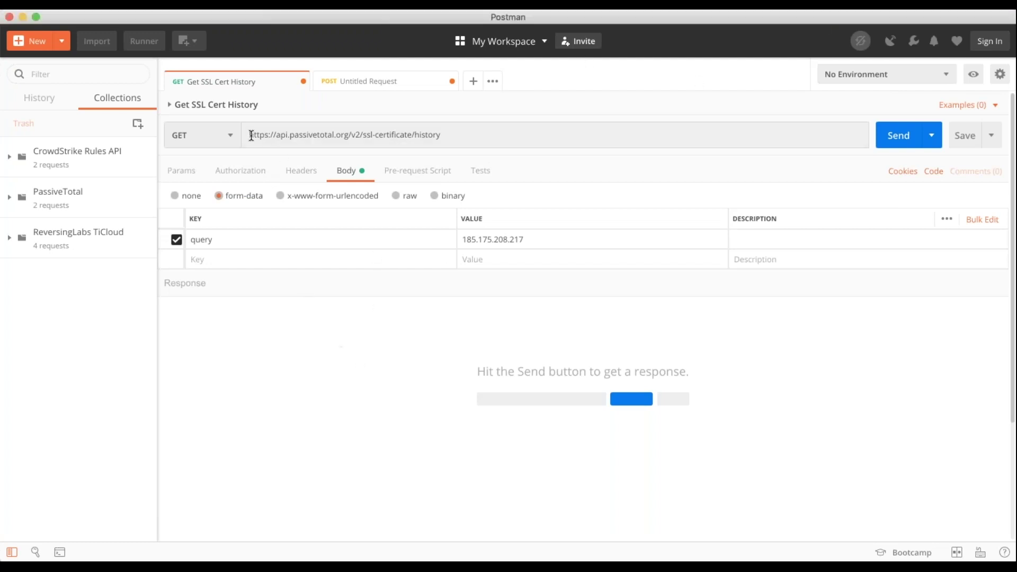
# Check the request URL, the 185.175.208.217 query value and the inherited authorization.
pyautogui.moveTo(250, 135); pyautogui.dragTo(436, 140)
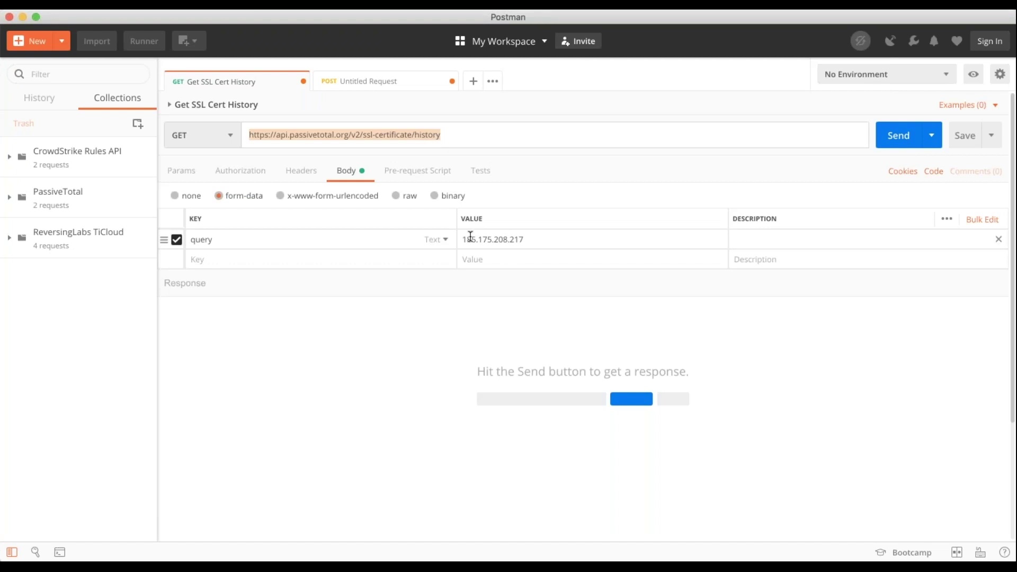
pyautogui.moveTo(462, 240); pyautogui.dragTo(555, 239)
pyautogui.click(502, 375)
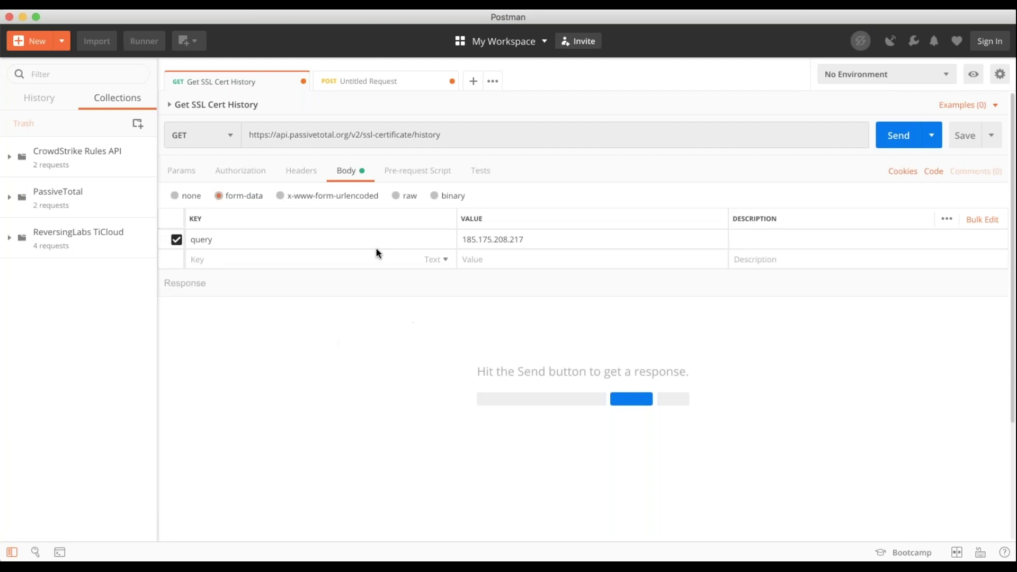
pyautogui.click(252, 173)
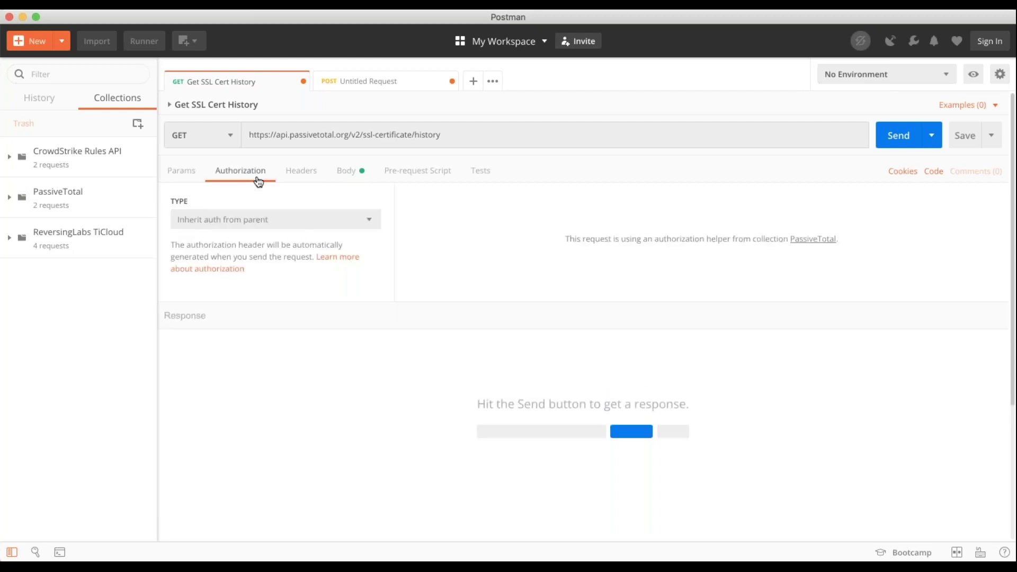
pyautogui.click(308, 229)
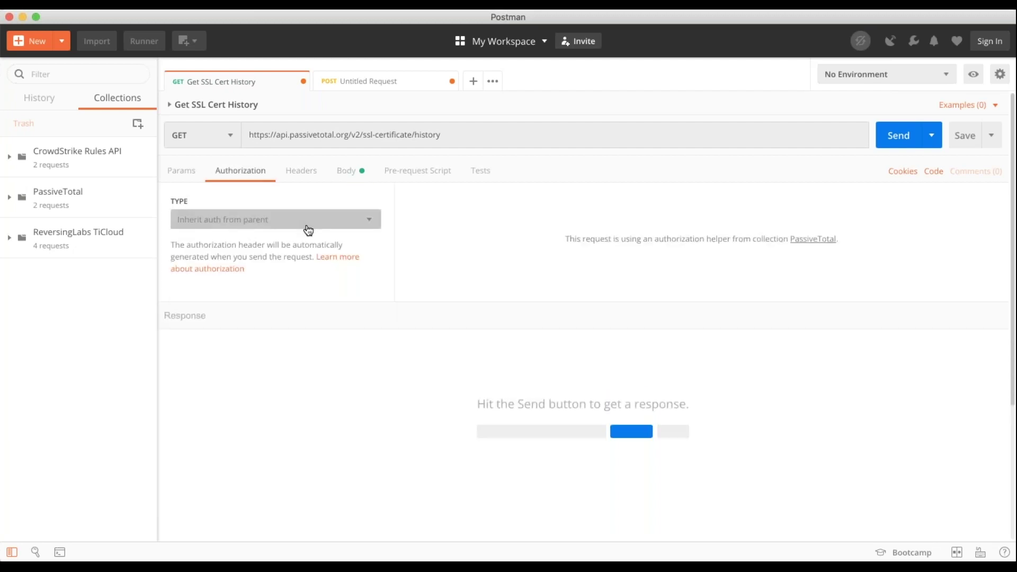
pyautogui.click(246, 220)
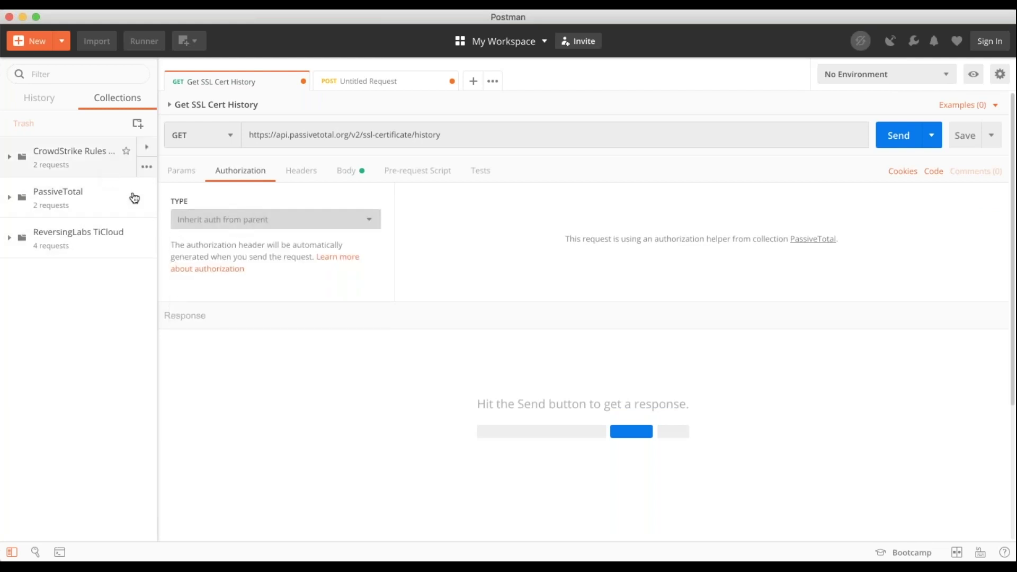
pyautogui.click(339, 175)
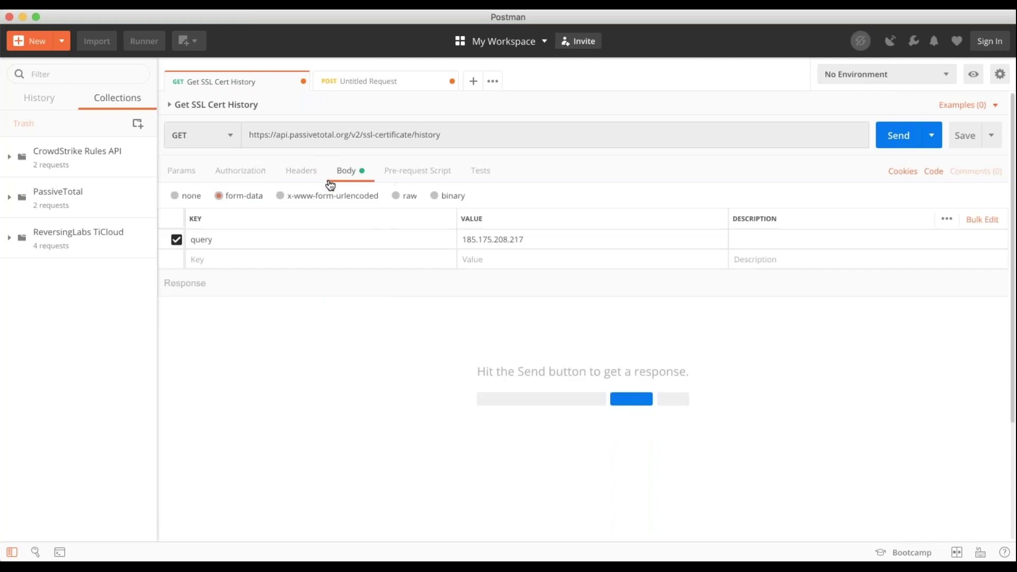
# Send the request and inspect the 200 OK JSON's ipAddresses and lastSeen fields.
pyautogui.click(904, 139)
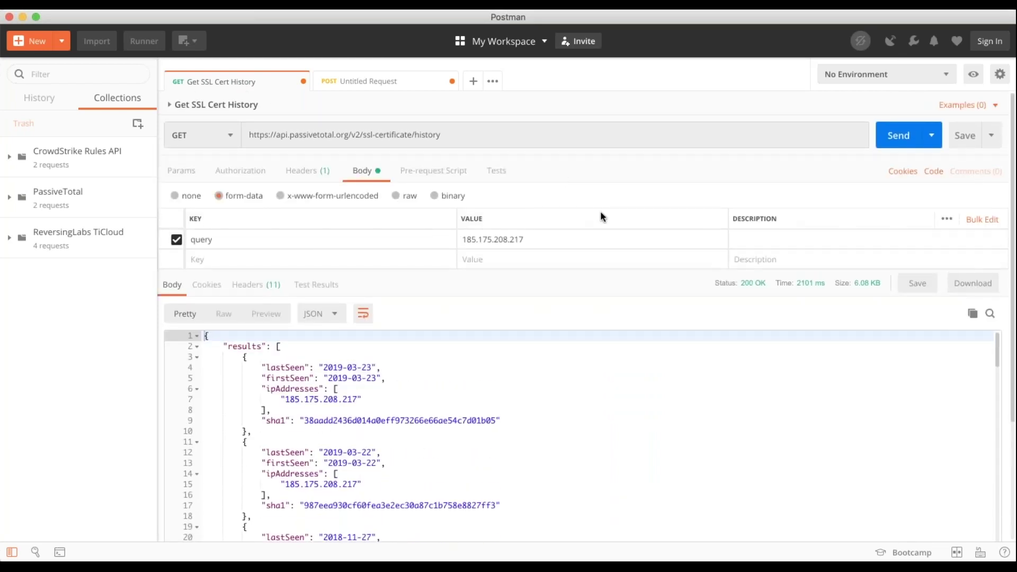
pyautogui.scroll(-10, 601, 212)
pyautogui.scroll(-5, 258, 266)
pyautogui.scroll(12, 258, 266)
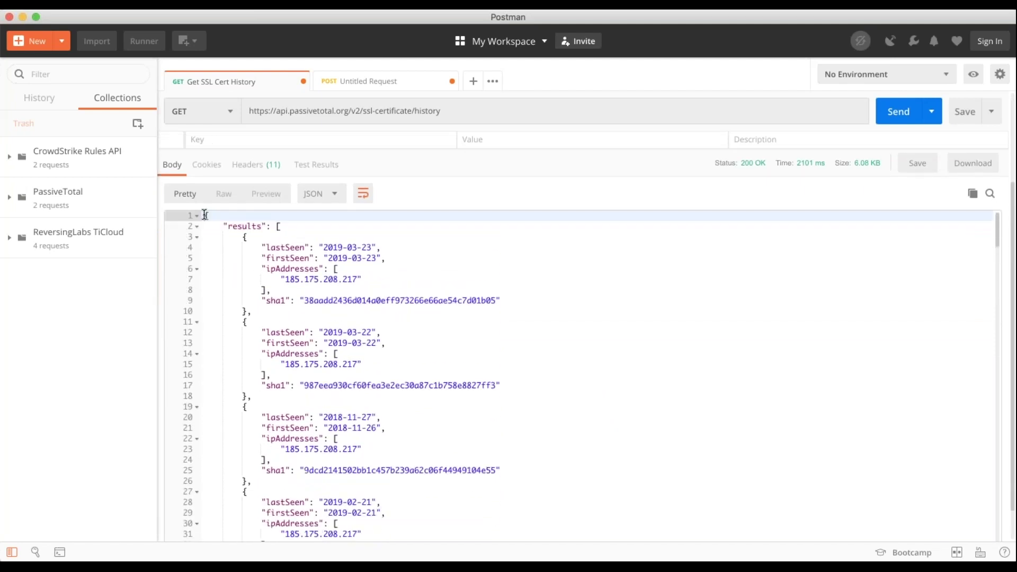
pyautogui.scroll(3, 232, 270)
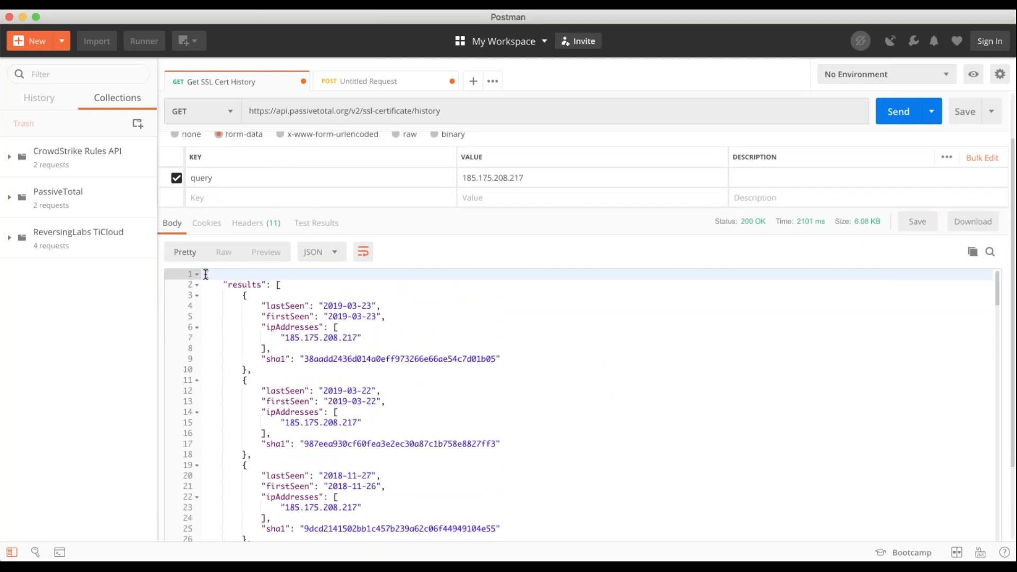
pyautogui.moveTo(206, 274); pyautogui.dragTo(281, 286)
pyautogui.click(318, 326)
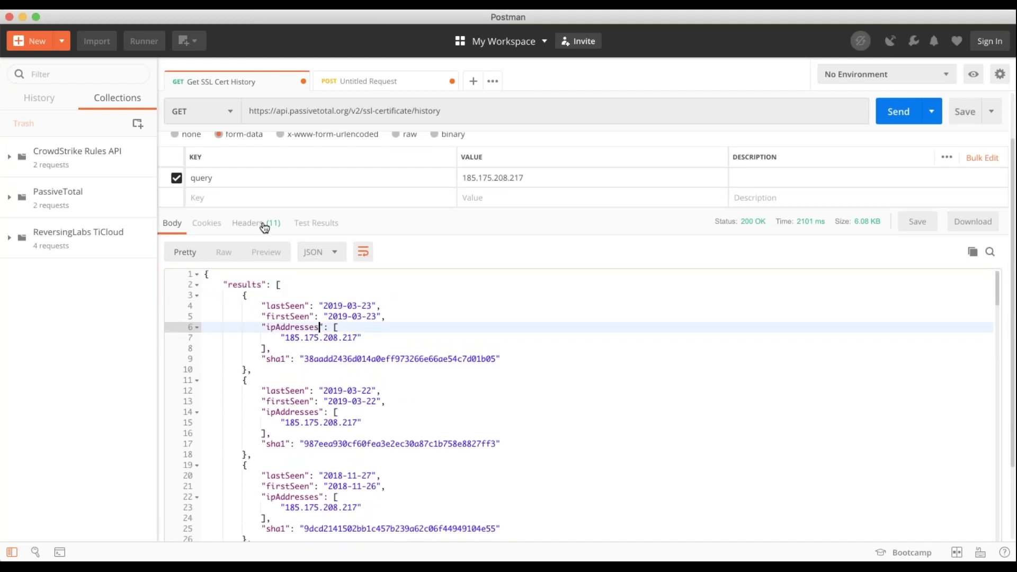
pyautogui.click(280, 306)
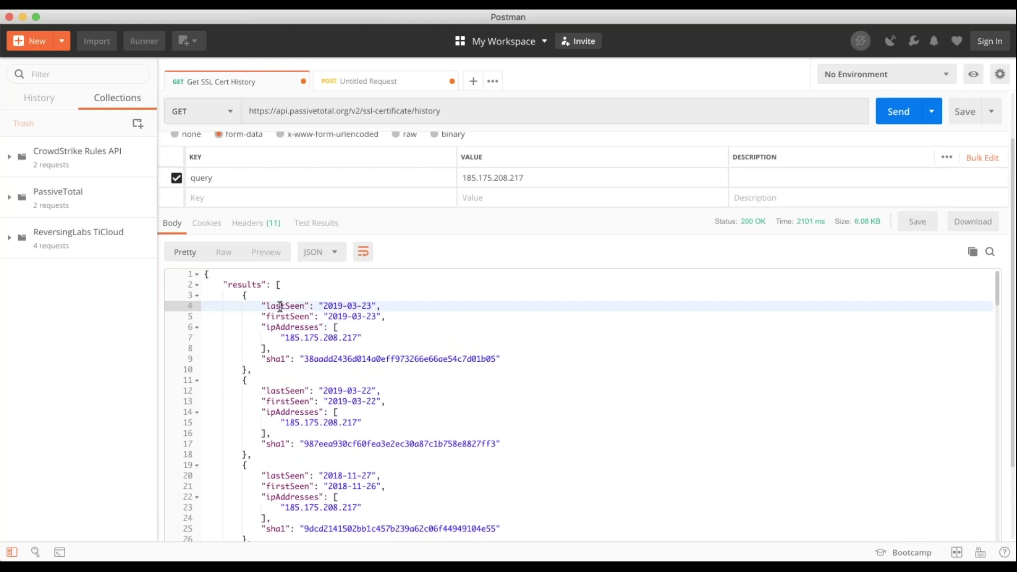
pyautogui.click(456, 110)
pyautogui.press('super+c')
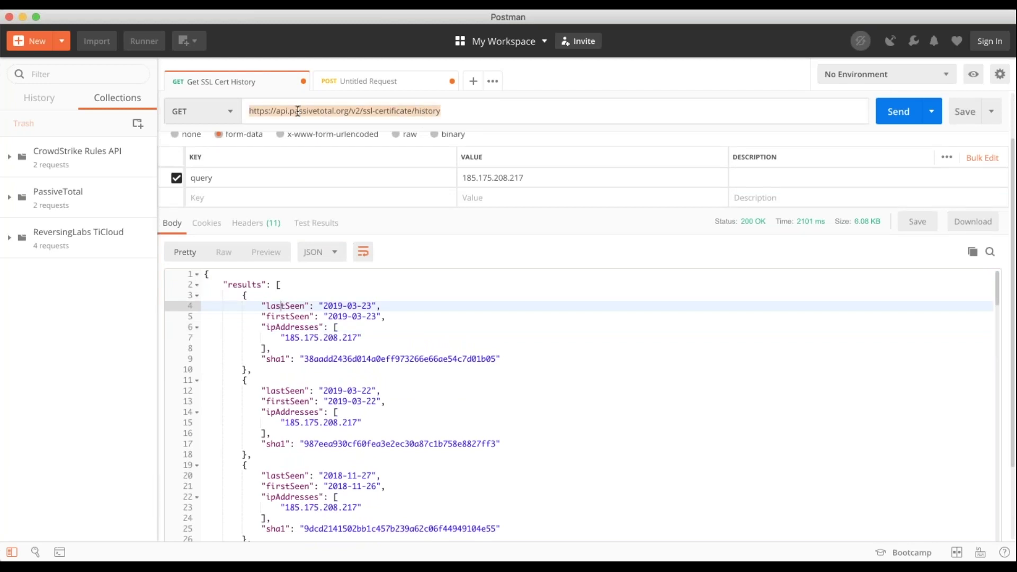
pyautogui.click(350, 110)
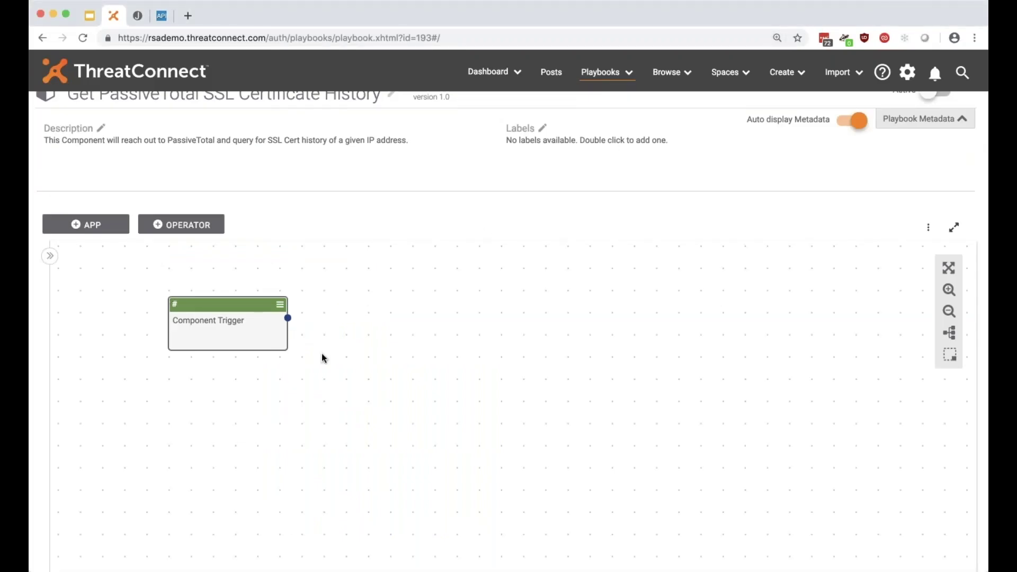
# Add an HTTP Client app to the canvas by searching 'http'.
pyautogui.click(85, 226)
pyautogui.click(106, 277)
pyautogui.write('http')
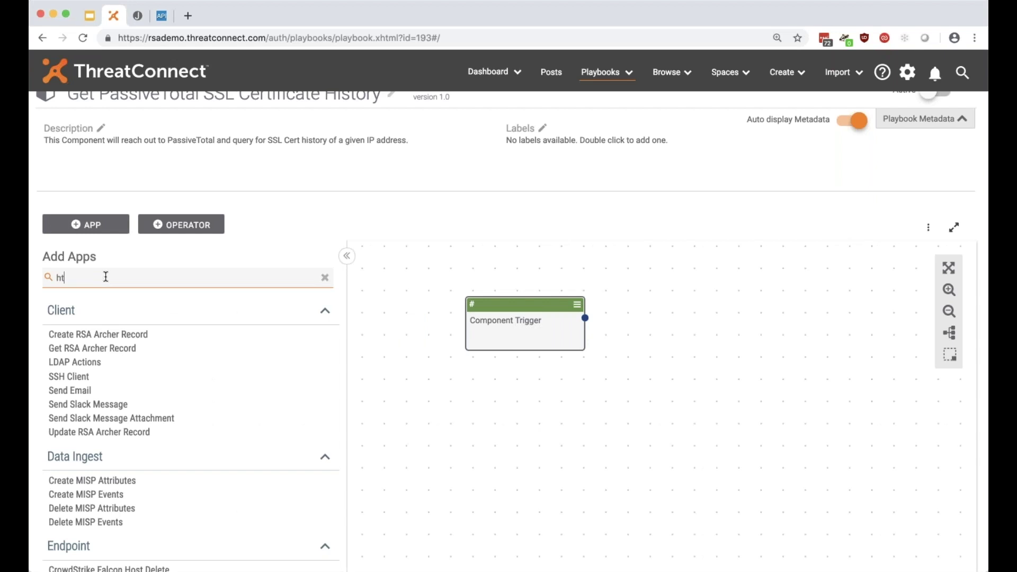
pyautogui.click(127, 336)
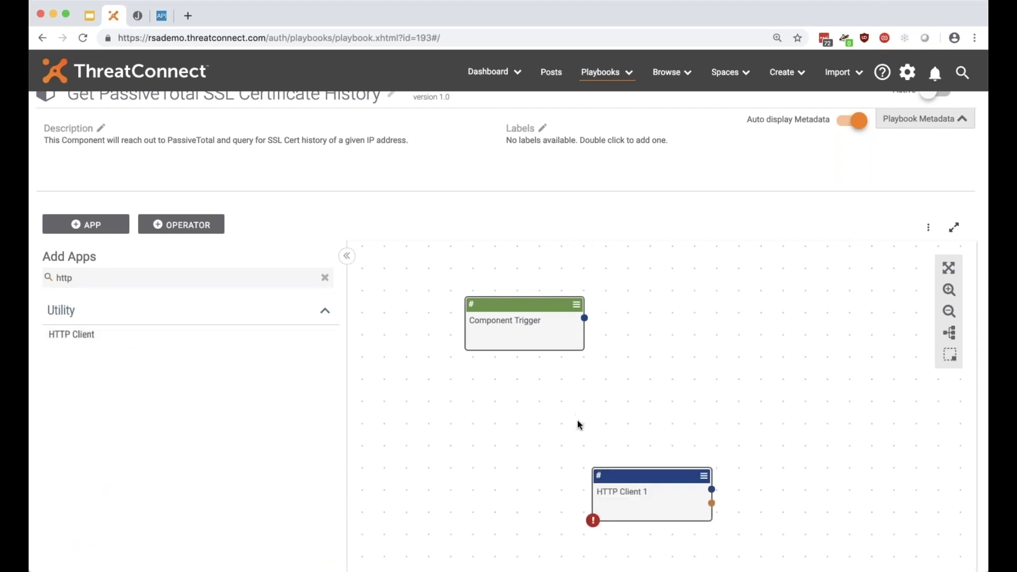
# Arrange the nodes and connect Component Trigger's output to HTTP Client 1.
pyautogui.moveTo(559, 297); pyautogui.dragTo(753, 290)
pyautogui.moveTo(677, 494); pyautogui.dragTo(659, 432)
pyautogui.moveTo(804, 305); pyautogui.dragTo(635, 452)
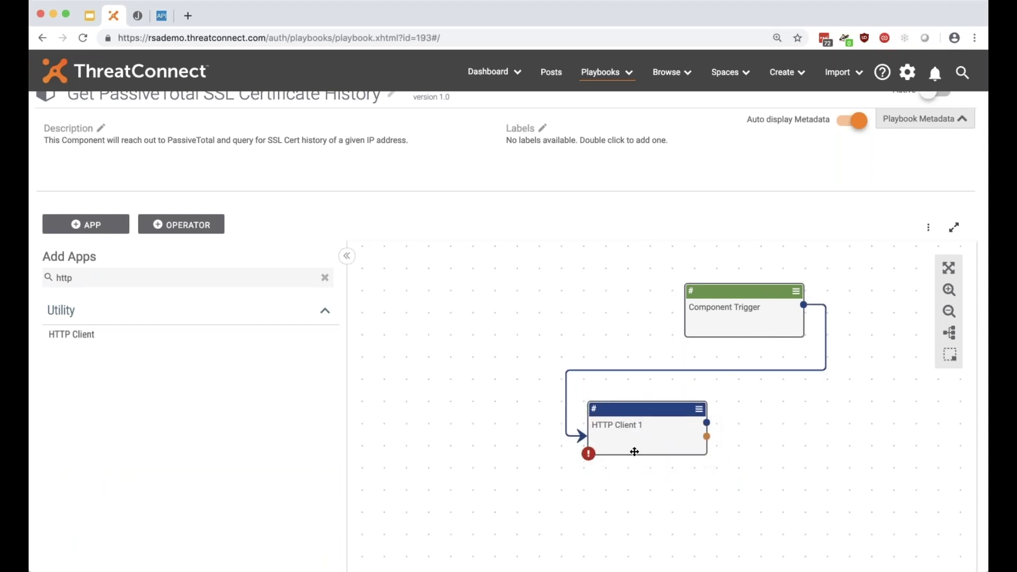
pyautogui.moveTo(778, 423); pyautogui.dragTo(742, 402)
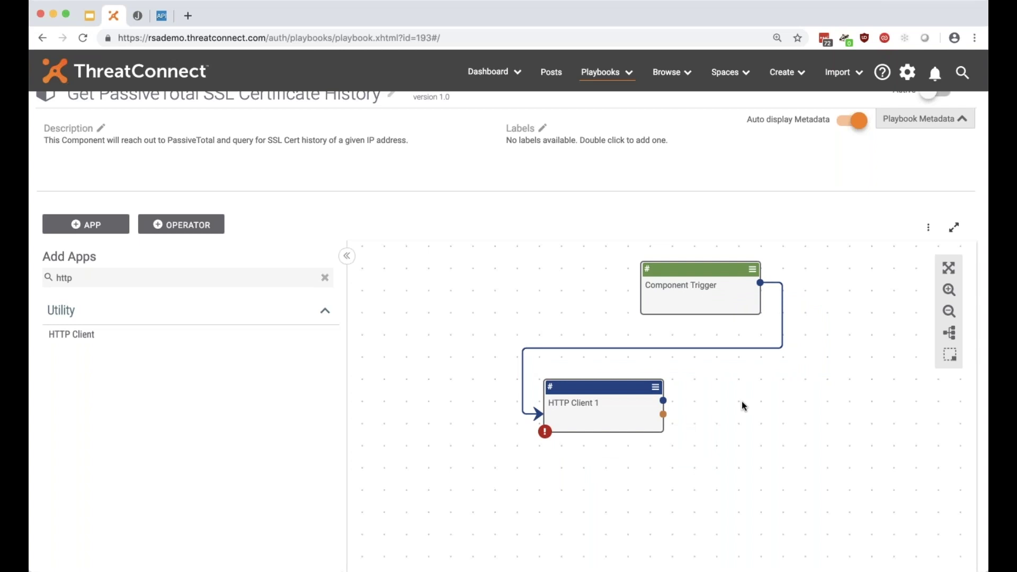
# Rename the HTTP Client job to 'Get SSL Certificate History'.
pyautogui.click(623, 412)
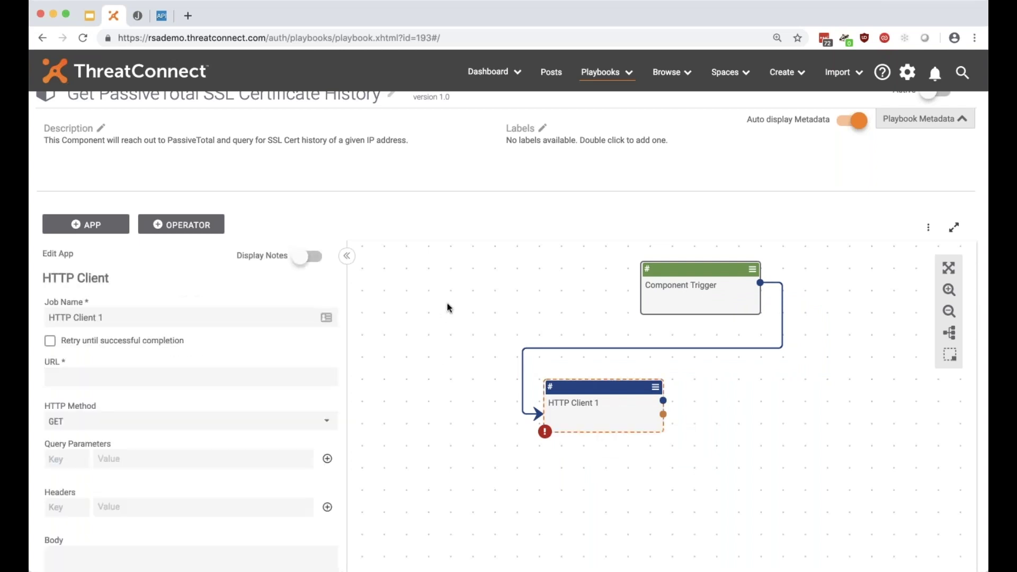
pyautogui.scroll(-1, 447, 309)
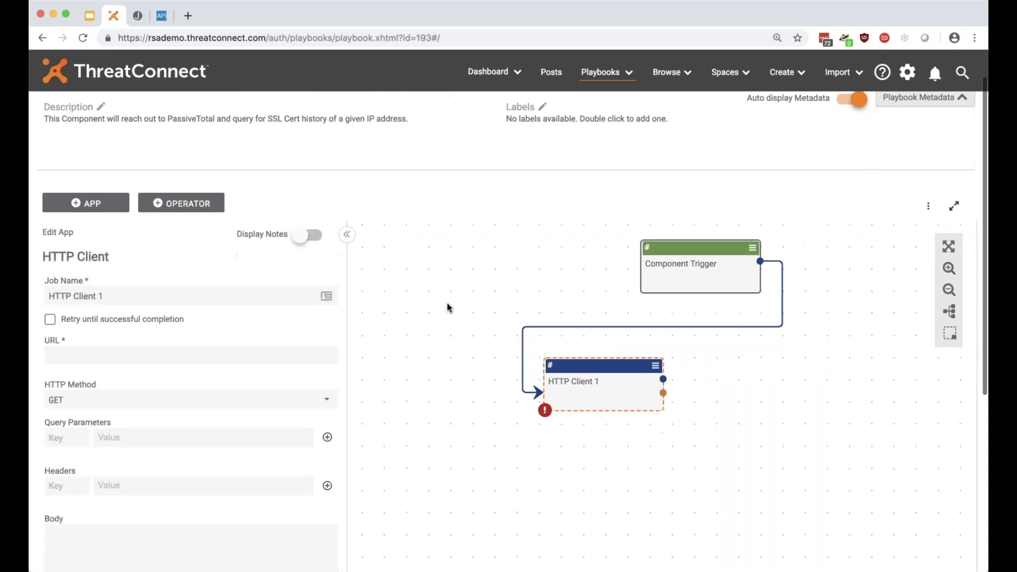
pyautogui.tripleClick(153, 295)
pyautogui.click(121, 295)
pyautogui.press('super+a')
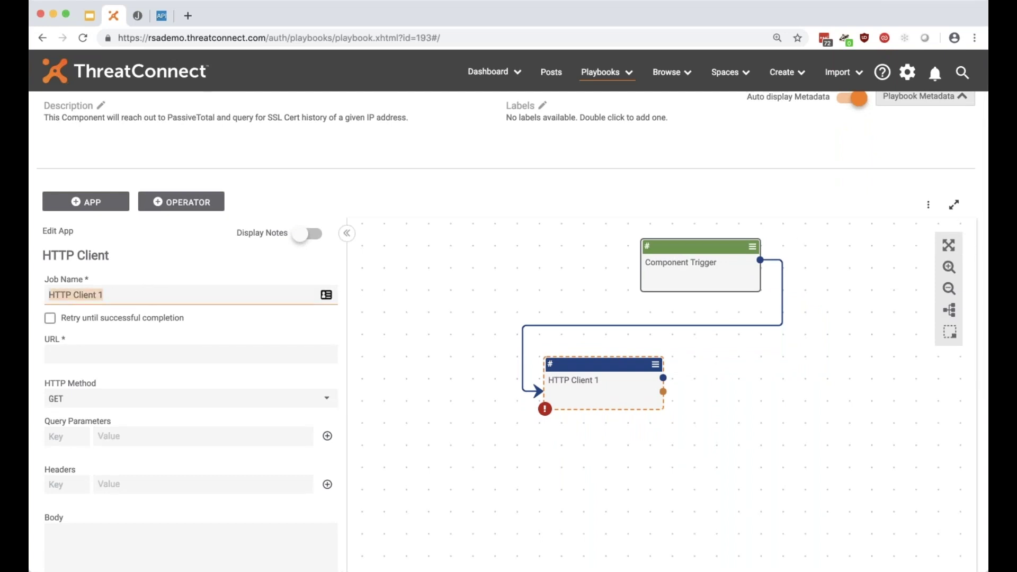
pyautogui.write('Get SSL Certificate History')
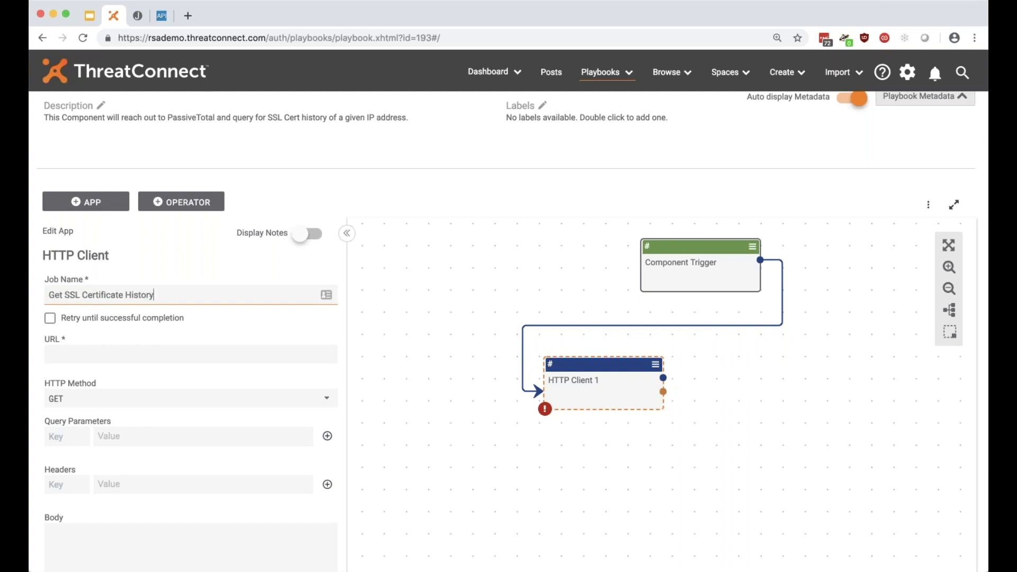
# Paste the PassiveTotal ssl-certificate/history URL as the request URL.
pyautogui.click(111, 355)
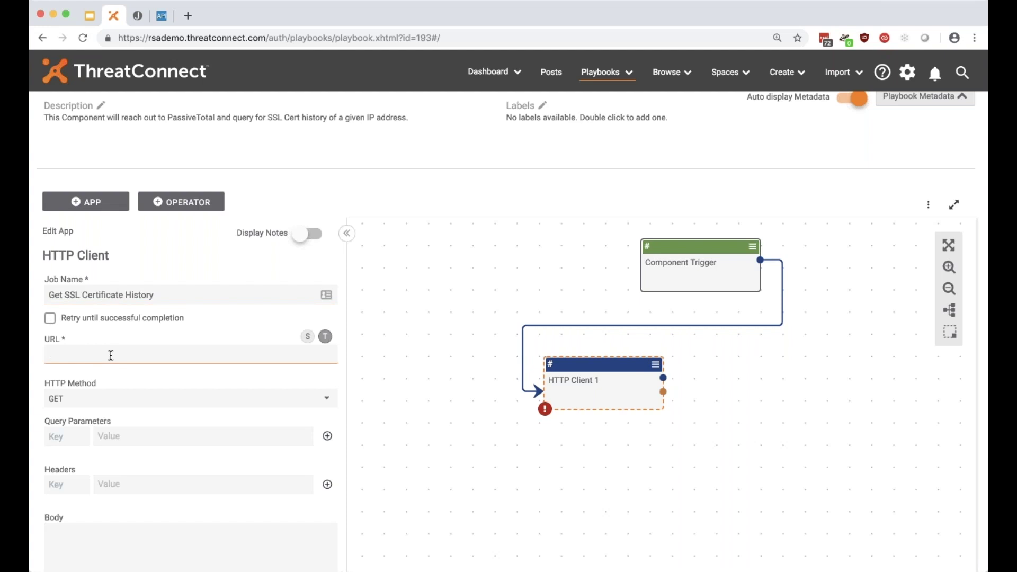
pyautogui.press('super+v')
pyautogui.moveTo(47, 354); pyautogui.dragTo(284, 352)
pyautogui.click(275, 355)
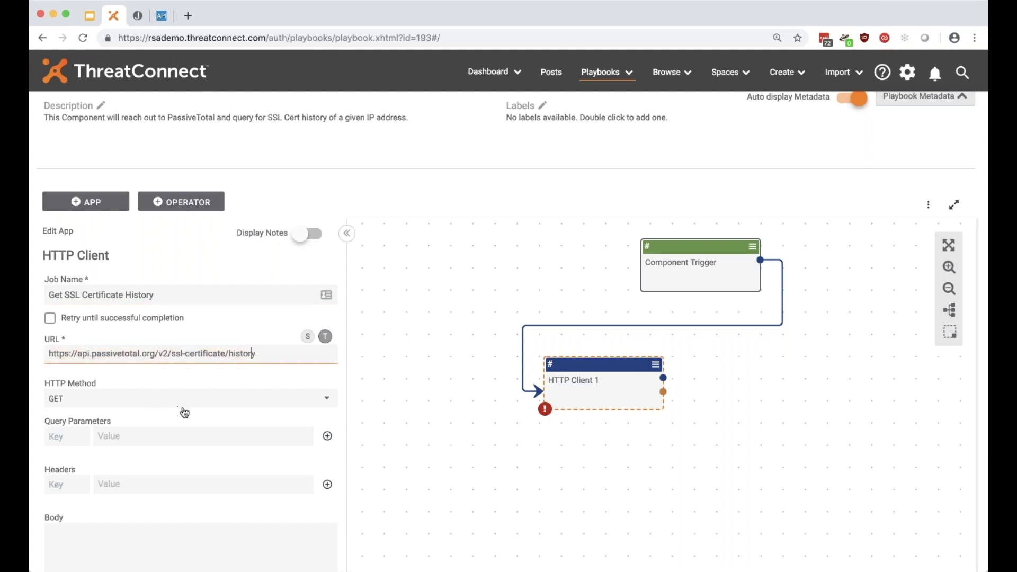
pyautogui.scroll(-2, 119, 427)
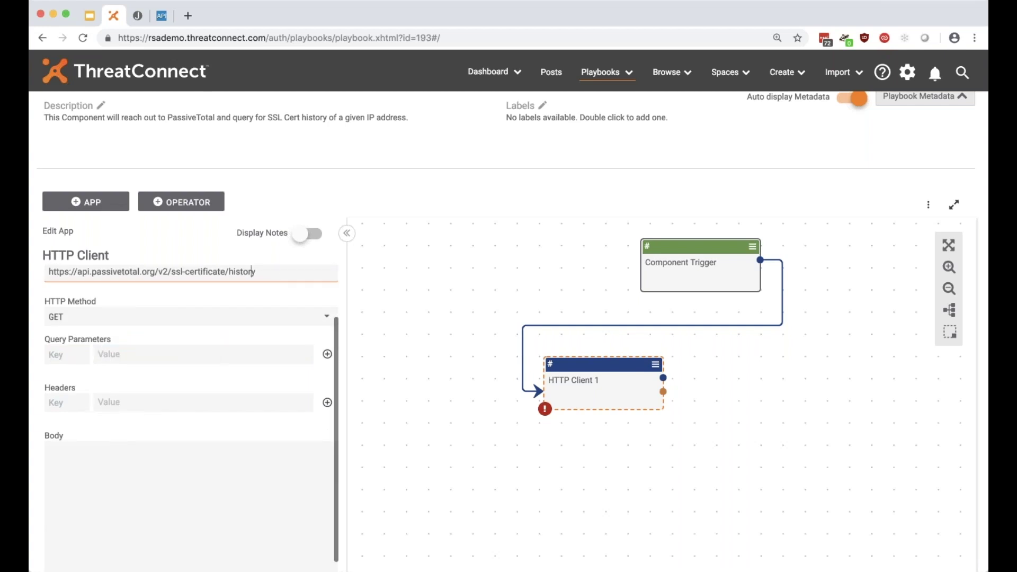
# Enter the query parameter key, verifying its name against the API docs.
pyautogui.click(74, 355)
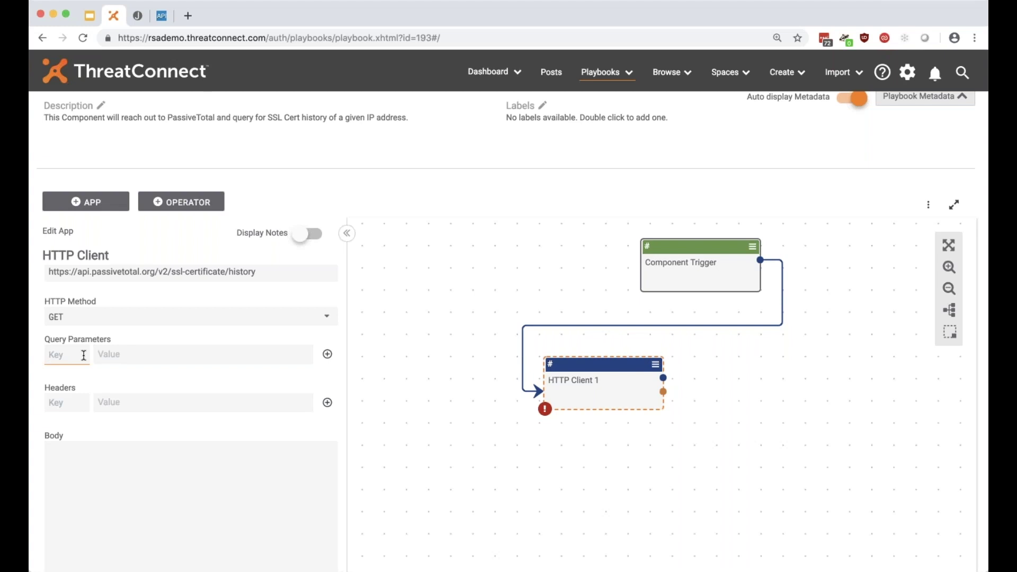
pyautogui.write('query')
pyautogui.moveTo(48, 353); pyautogui.dragTo(116, 355)
pyautogui.click(162, 16)
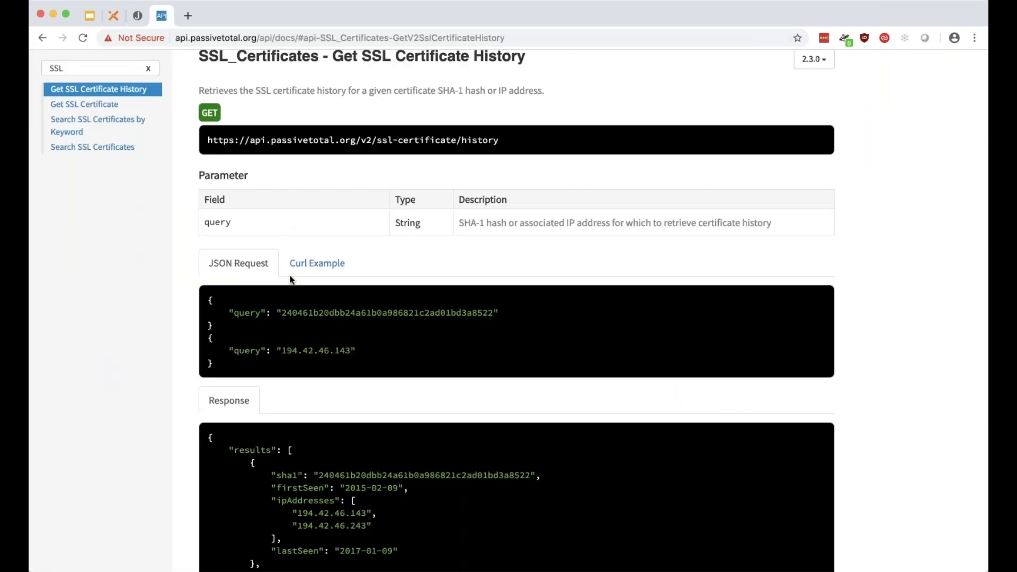
pyautogui.moveTo(206, 222); pyautogui.dragTo(240, 225)
pyautogui.click(112, 16)
# Set the query parameter value to #query.address and add the row.
pyautogui.click(136, 354)
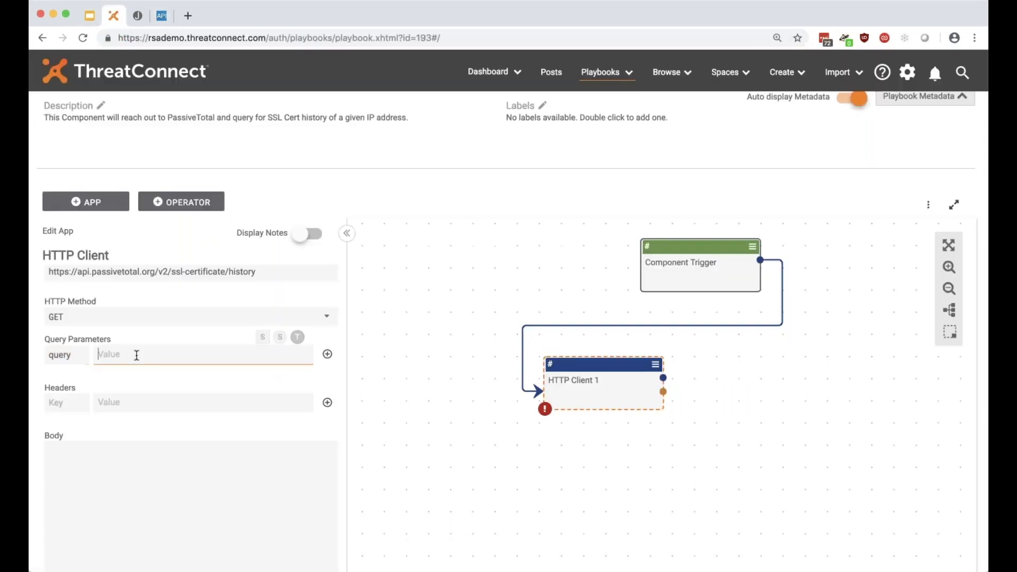
pyautogui.write('#')
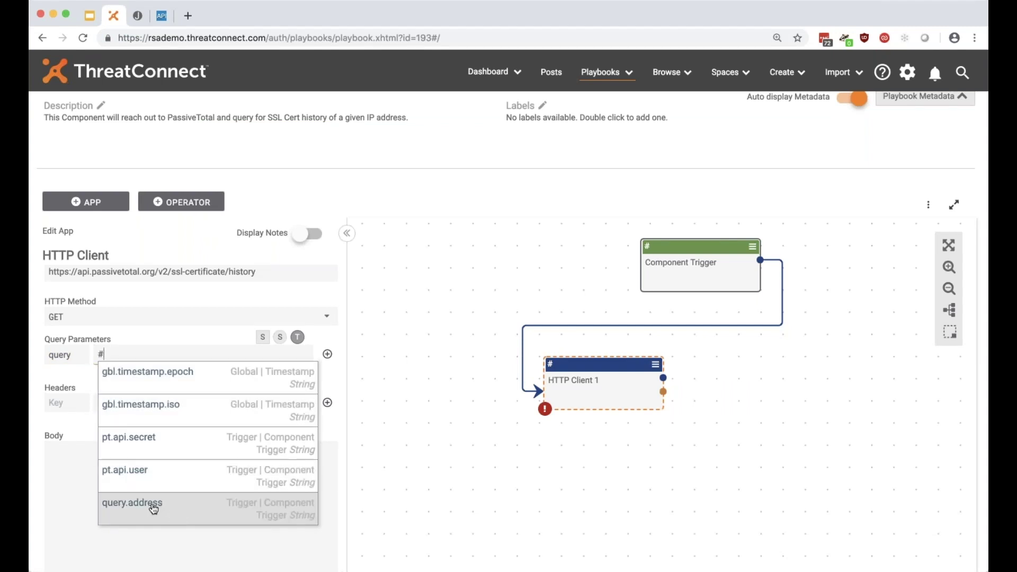
pyautogui.click(162, 511)
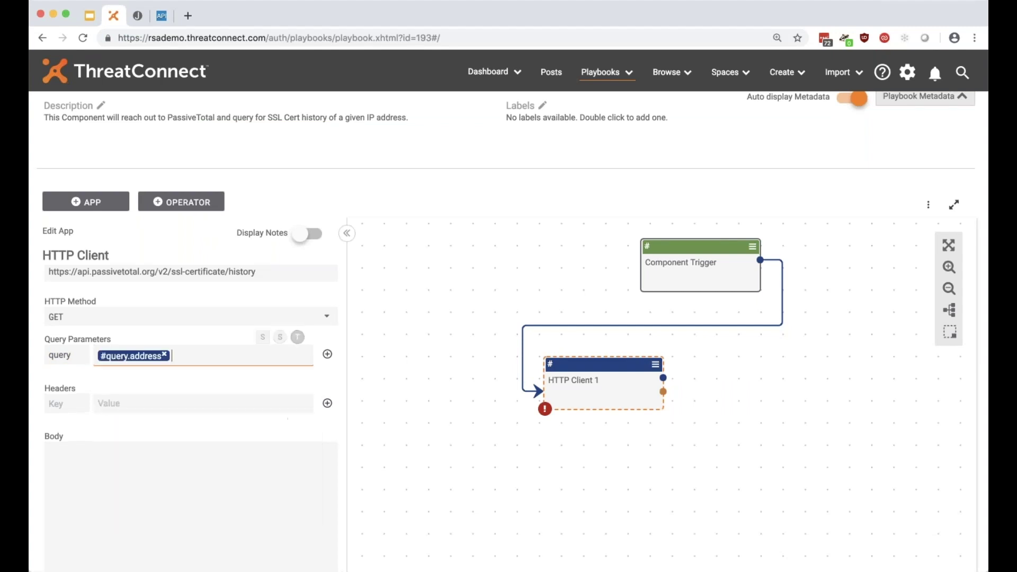
pyautogui.click(326, 358)
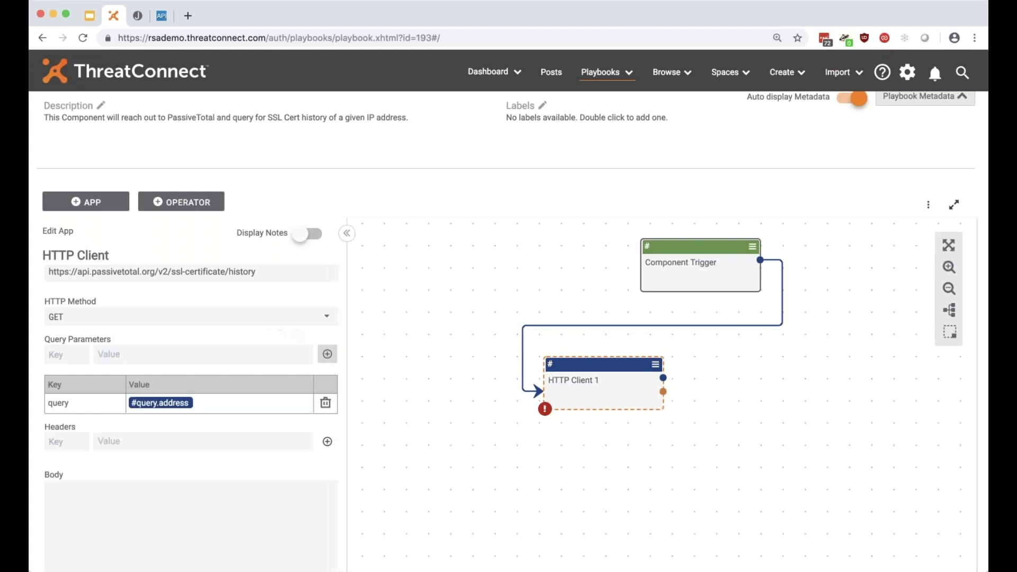
pyautogui.scroll(-5, 334, 297)
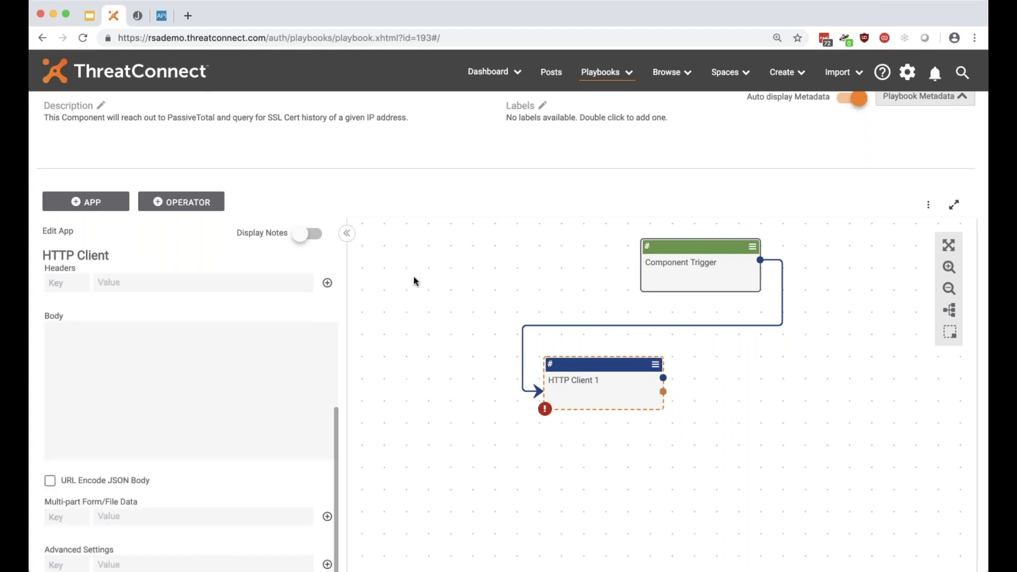
pyautogui.scroll(-3, 415, 281)
pyautogui.scroll(2, 241, 350)
pyautogui.scroll(5, 288, 341)
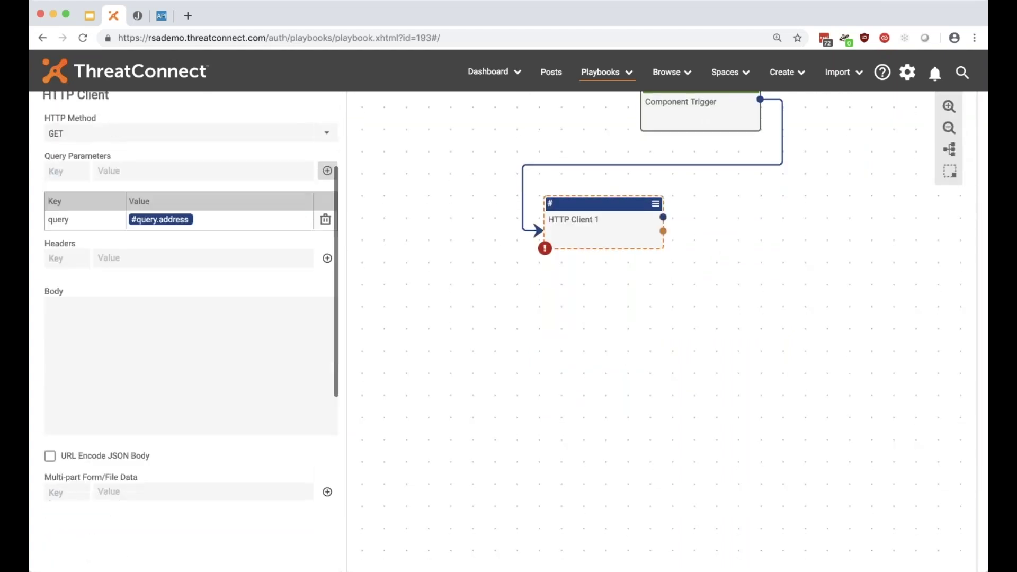
pyautogui.scroll(3, 396, 334)
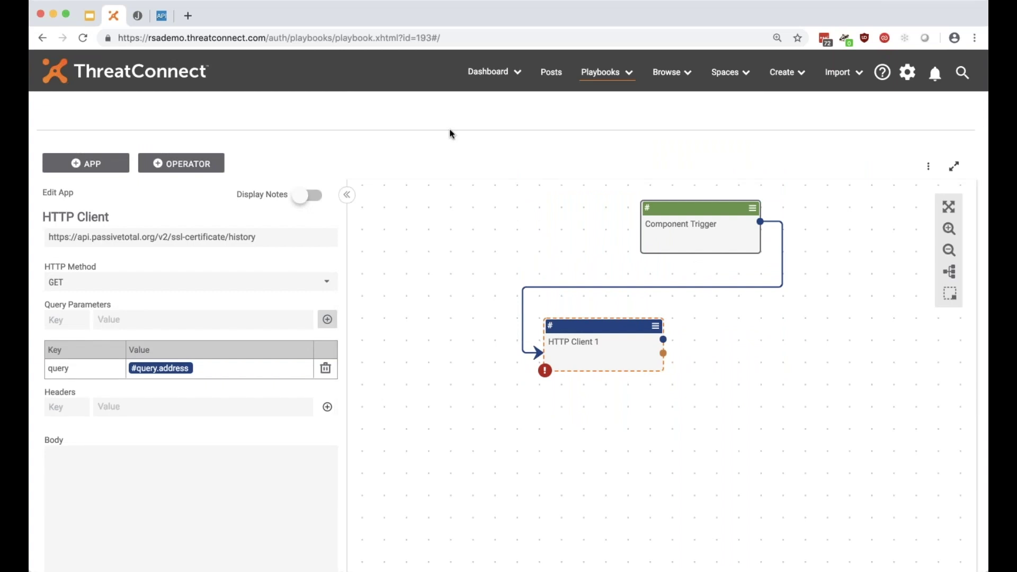
pyautogui.press('super+minus')
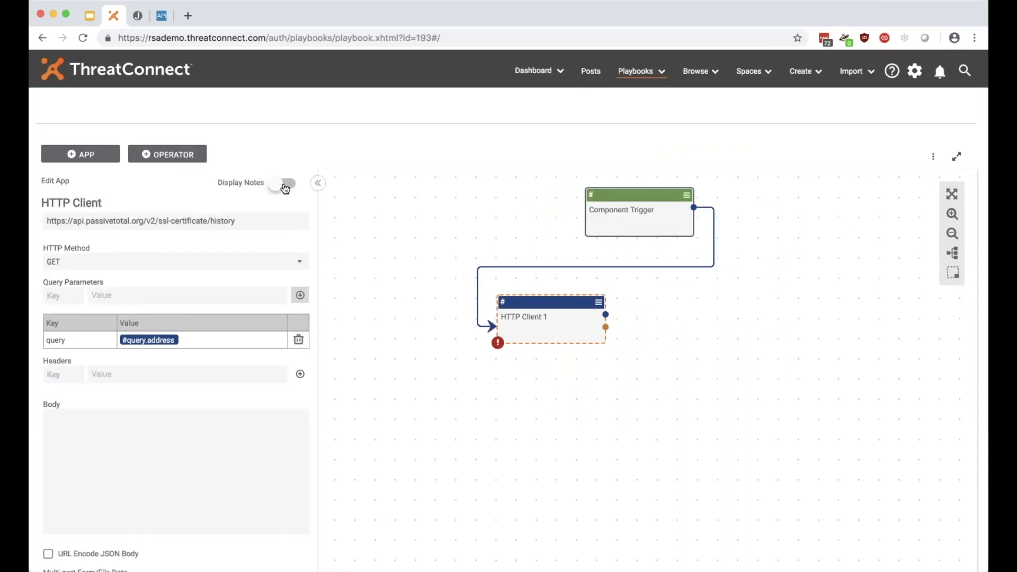
# Show the field notes and remove the partly typed 'Autho' header name.
pyautogui.click(284, 185)
pyautogui.scroll(-4, 540, 304)
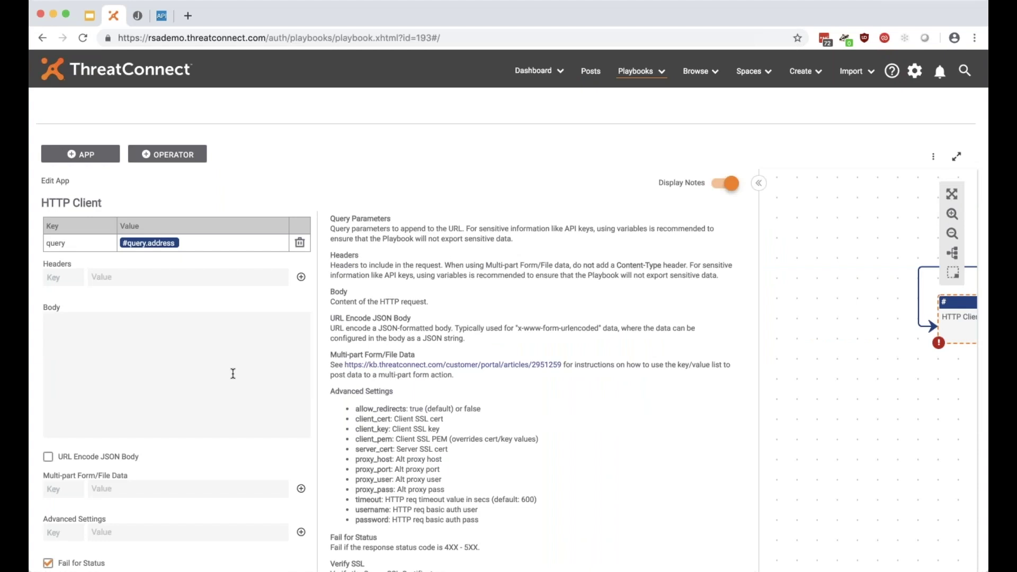
pyautogui.write('Author')
pyautogui.doubleClick(61, 277)
pyautogui.doubleClick(78, 277)
pyautogui.press('BackSpace')
# Add an advanced setting username with value #pt.api.user.
pyautogui.doubleClick(363, 509)
pyautogui.hotkey('ctrl', 'c')
pyautogui.click(68, 534)
pyautogui.hotkey('ctrl', 'v')
pyautogui.click(133, 538)
pyautogui.write('#')
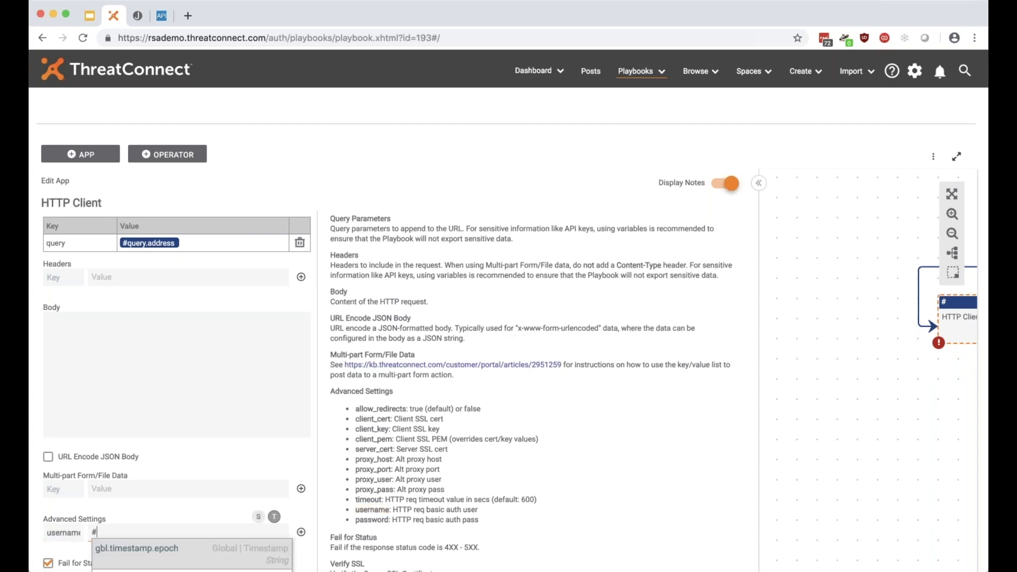
pyautogui.scroll(-3, 178, 371)
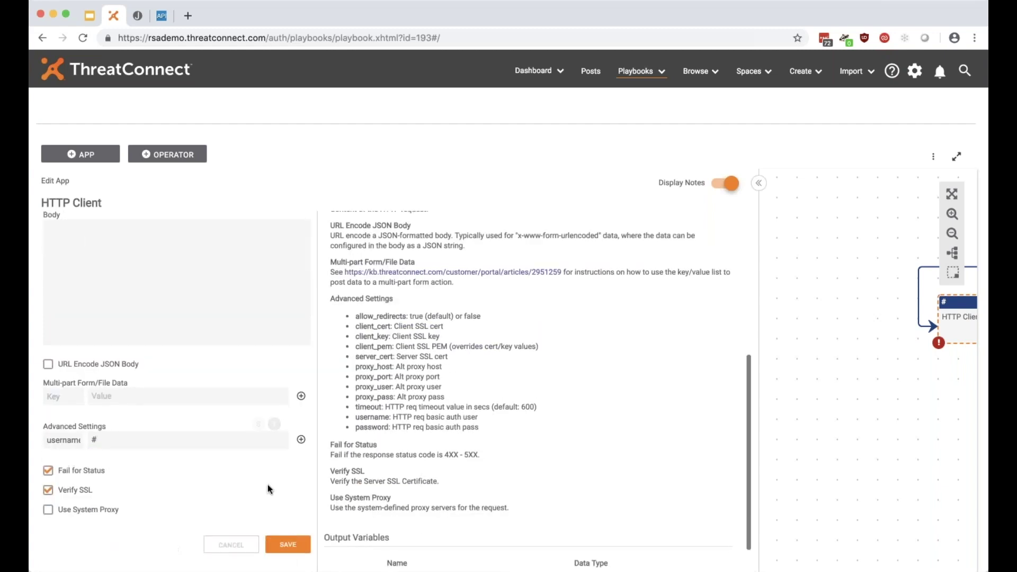
pyautogui.scroll(-1, 157, 436)
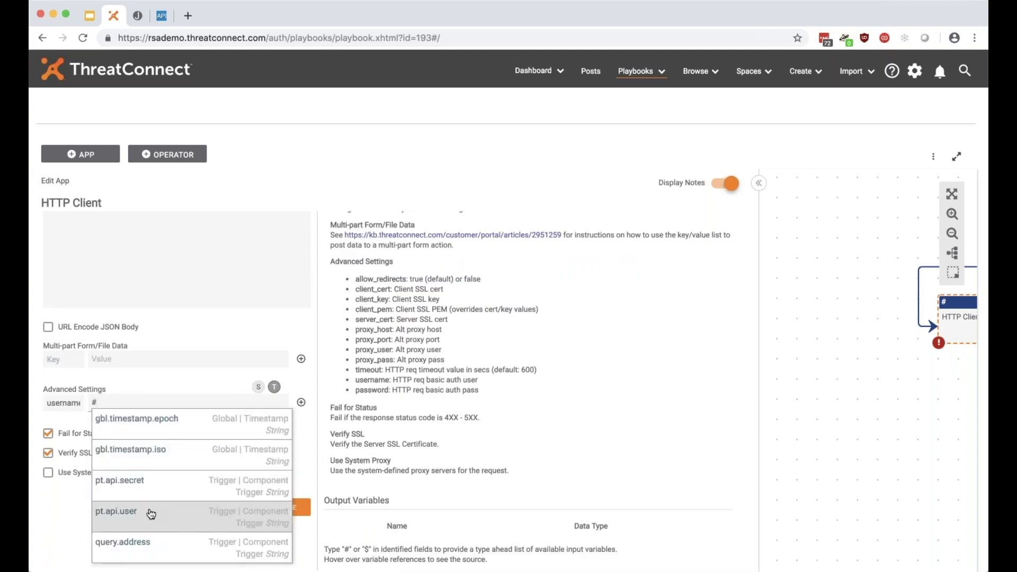
pyautogui.click(151, 515)
pyautogui.click(301, 402)
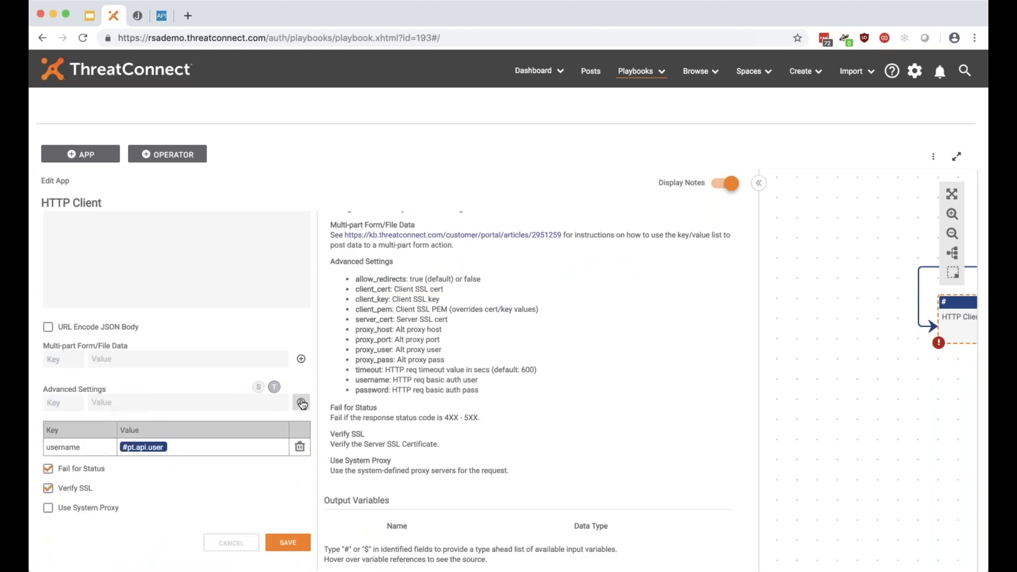
# Add the advanced setting password = #pt.api.secret and save the HTTP Client.
pyautogui.doubleClick(380, 388)
pyautogui.hotkey('ctrl', 'c')
pyautogui.click(63, 403)
pyautogui.hotkey('ctrl', 'v')
pyautogui.press('Tab')
pyautogui.write('#')
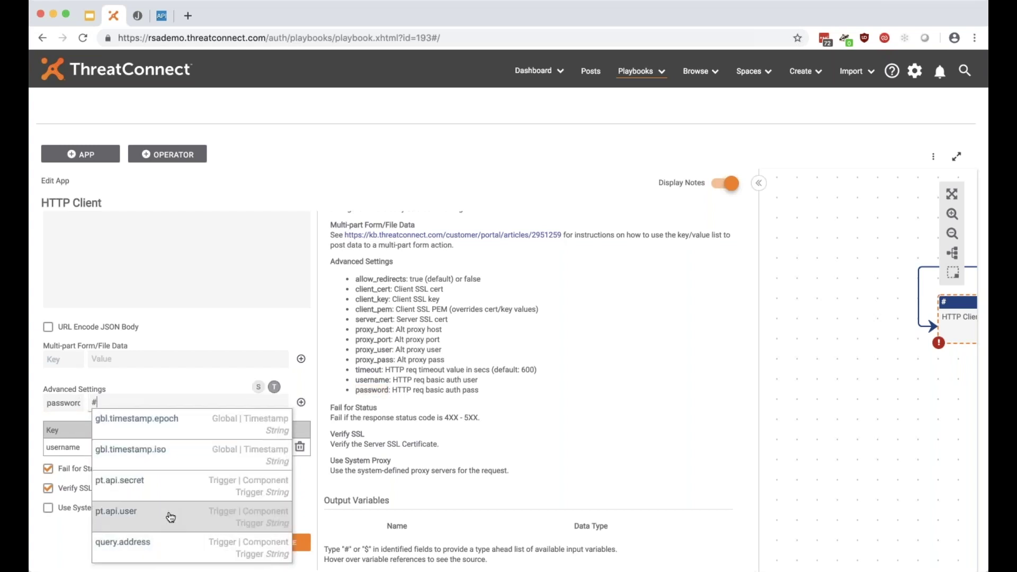
pyautogui.click(169, 487)
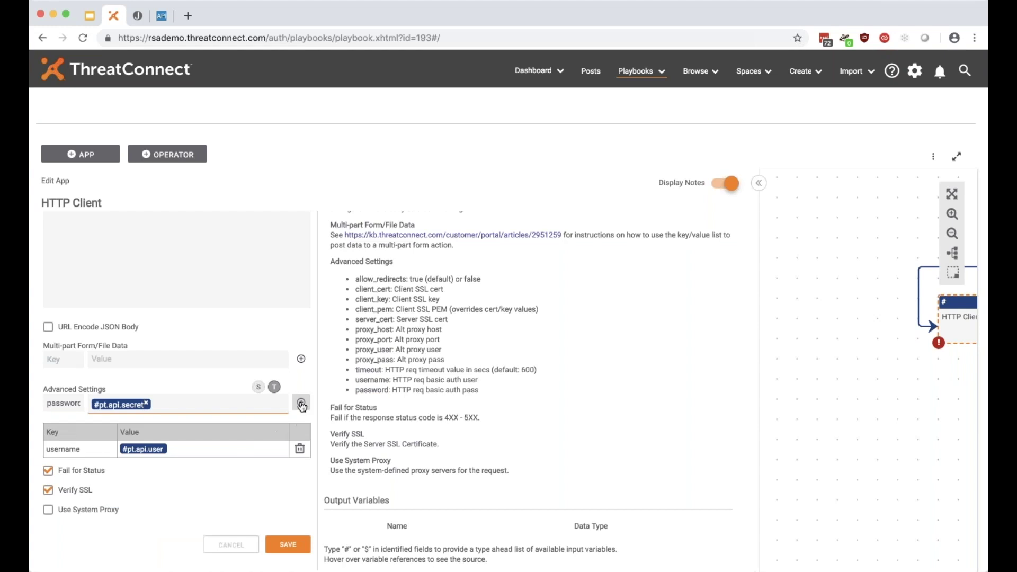
pyautogui.click(300, 402)
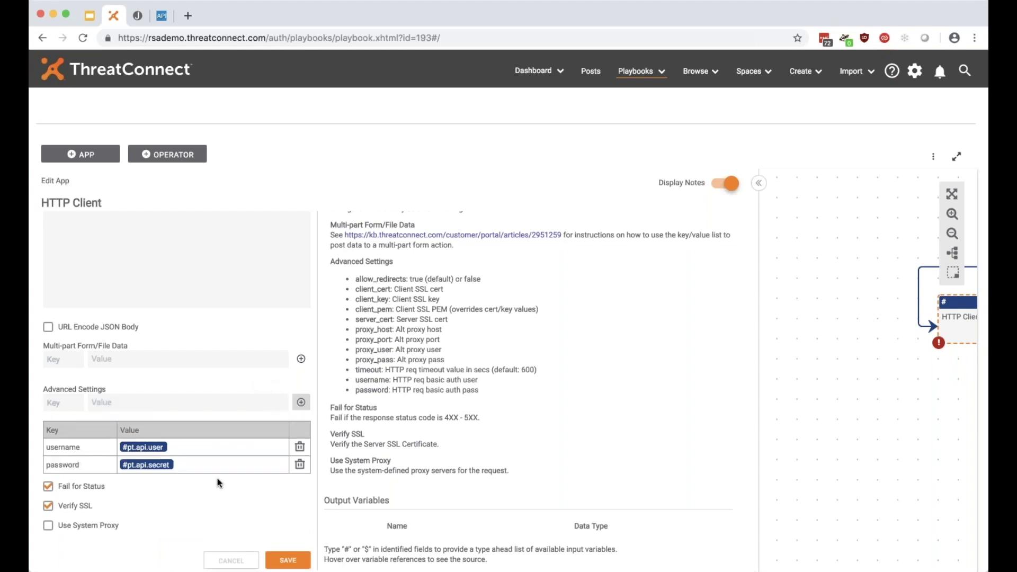
pyautogui.click(287, 560)
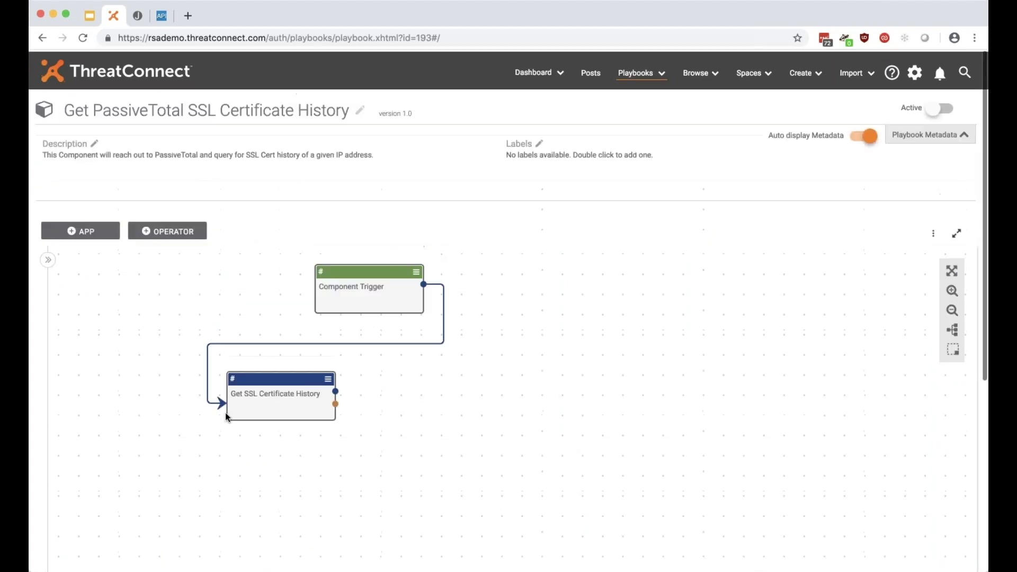
pyautogui.moveTo(357, 297); pyautogui.dragTo(386, 297)
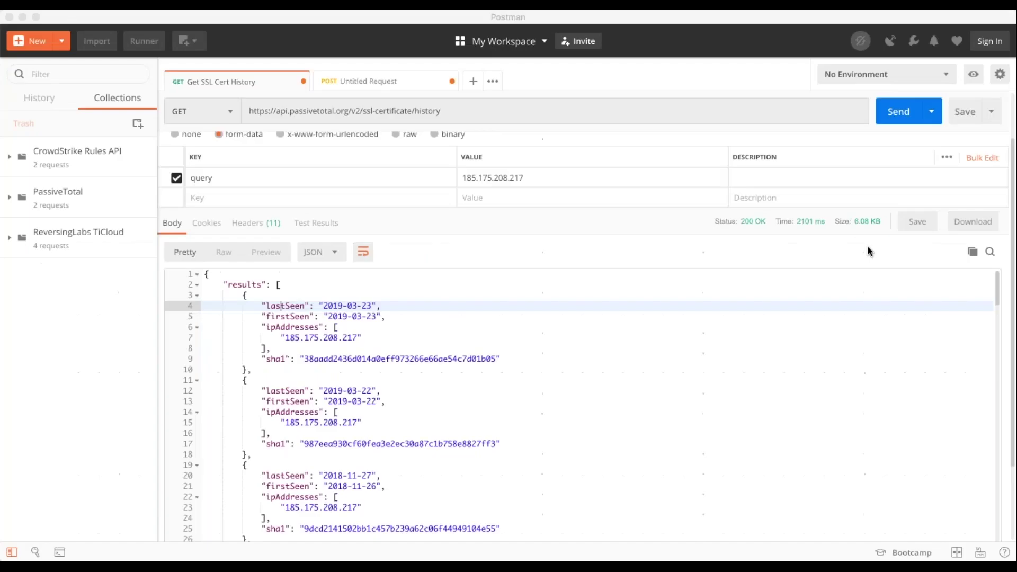
# Select all of Postman's SSL certificate history JSON response body and copy it.
pyautogui.click(395, 424)
pyautogui.moveTo(203, 274); pyautogui.dragTo(223, 517)
pyautogui.click(380, 508)
pyautogui.click(278, 344)
pyautogui.press('super+a')
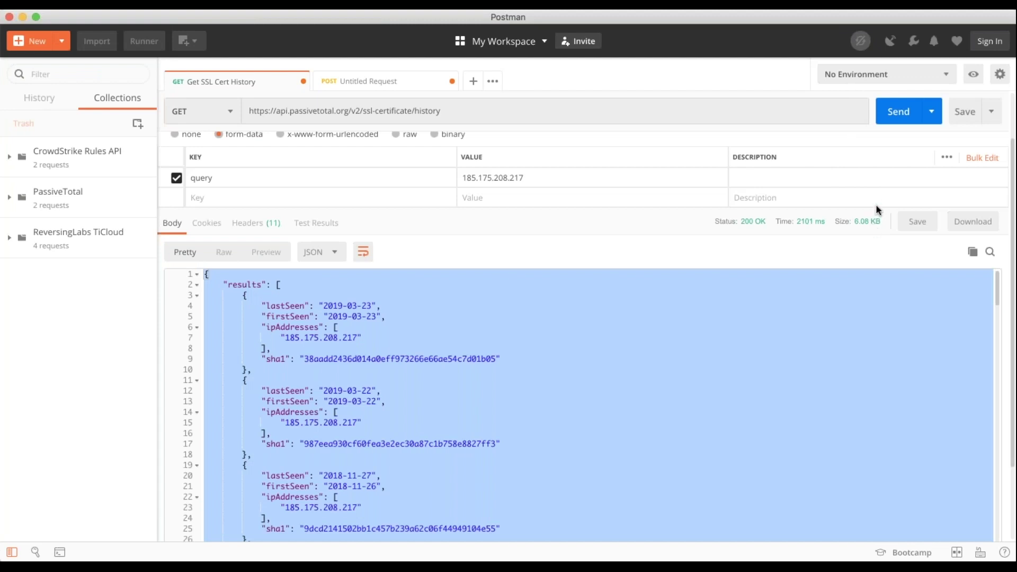
pyautogui.press('super+Tab')
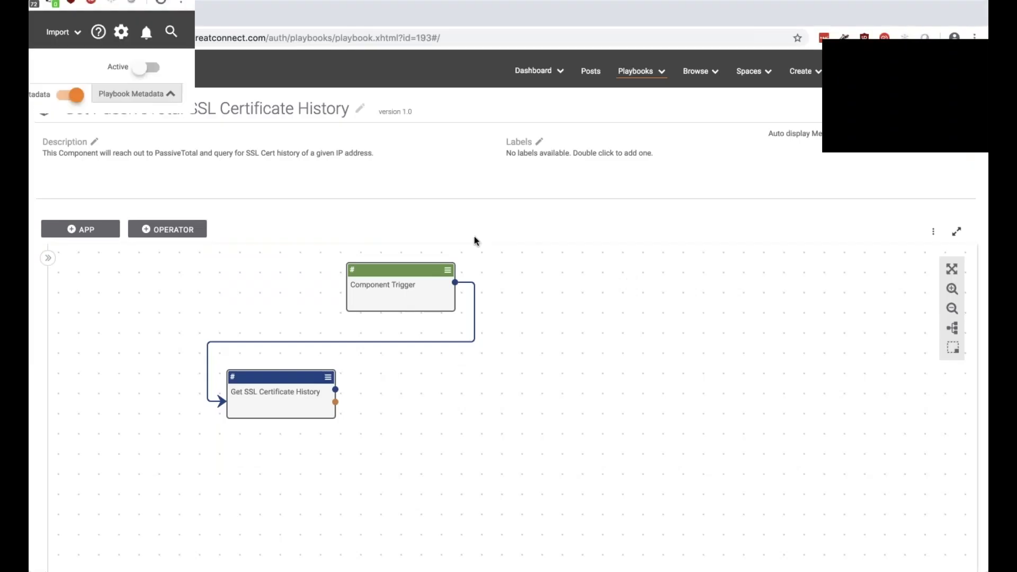
# In the JMESPath Playground, open the Tutorial and Specification pages, then close both tabs.
pyautogui.click(138, 20)
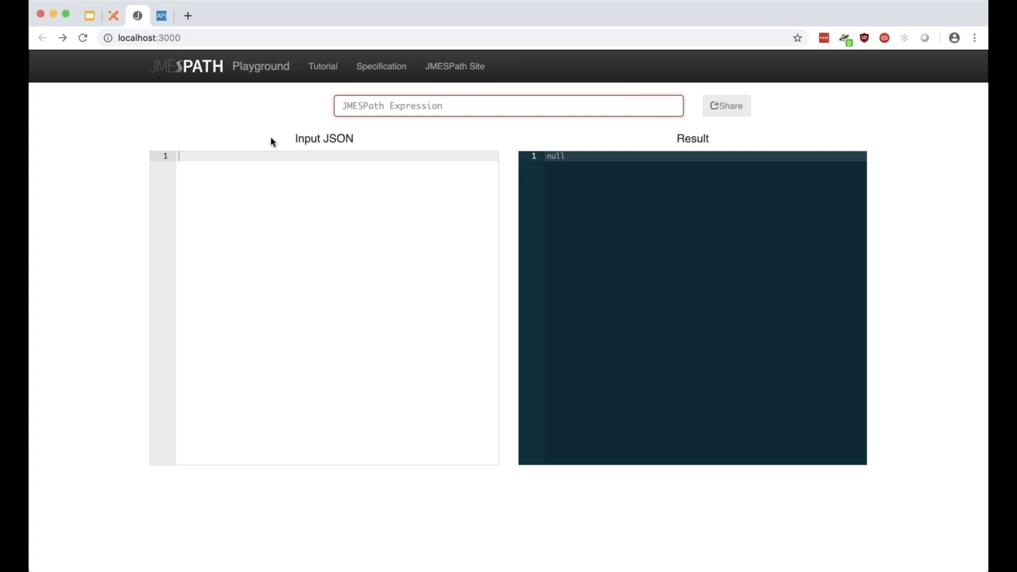
pyautogui.click(329, 69)
pyautogui.click(379, 70)
pyautogui.click(263, 18)
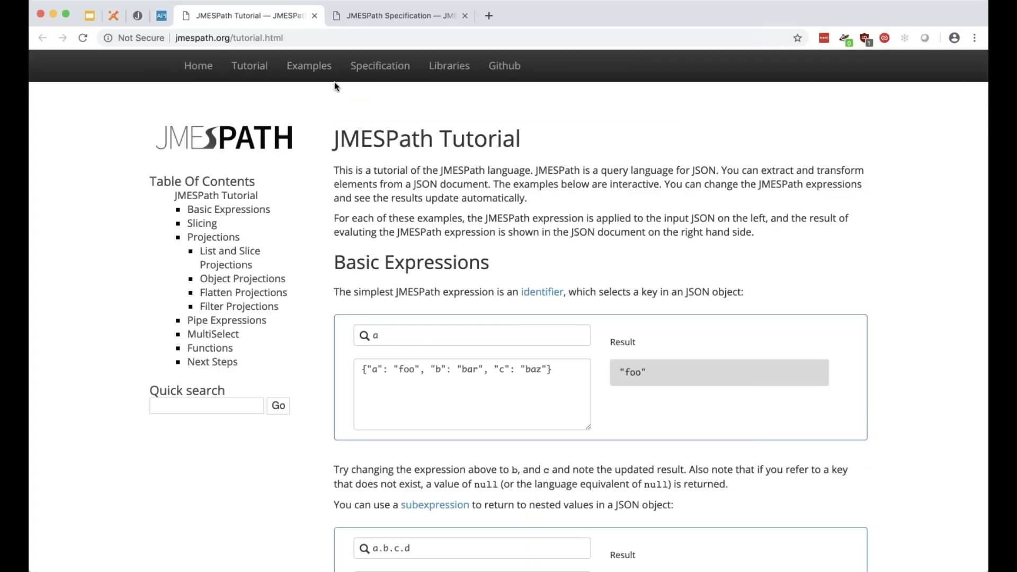
pyautogui.click(314, 19)
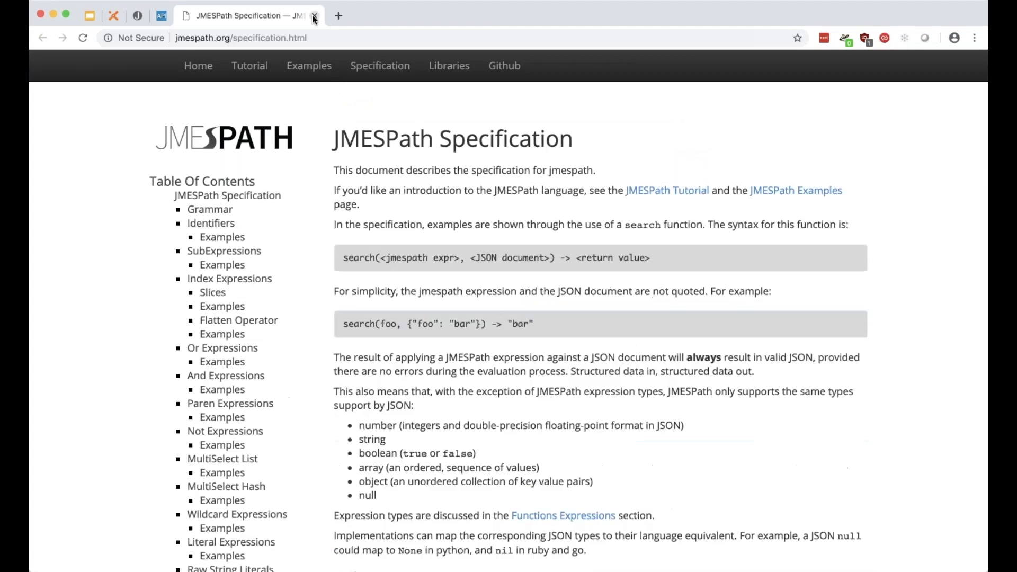
pyautogui.click(314, 19)
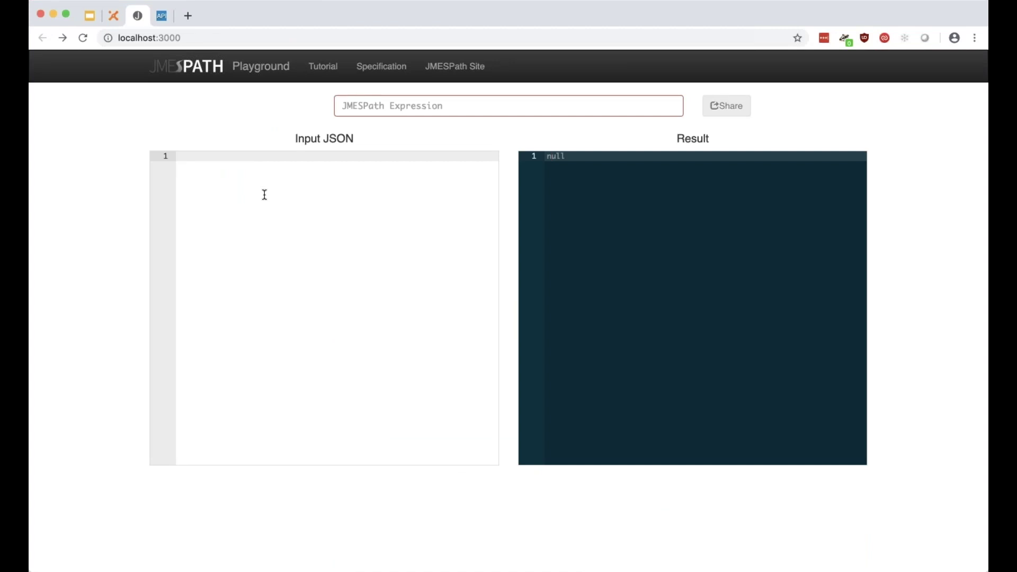
# Paste the copied SSL certificate history response into the Input JSON editor.
pyautogui.press('super+v')
pyautogui.scroll(10, 270, 265)
pyautogui.scroll(20, 274, 282)
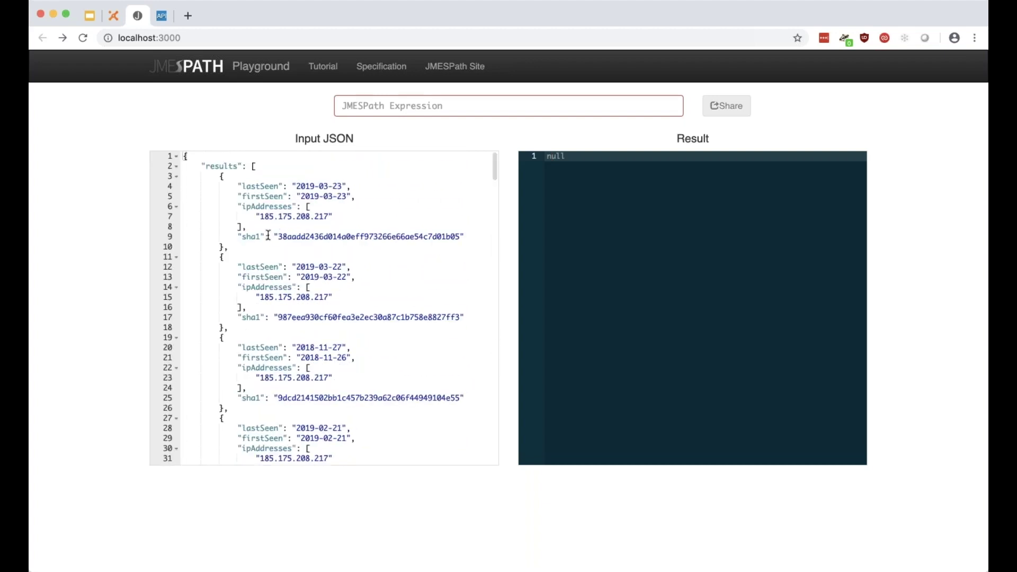
pyautogui.press('super+Tab')
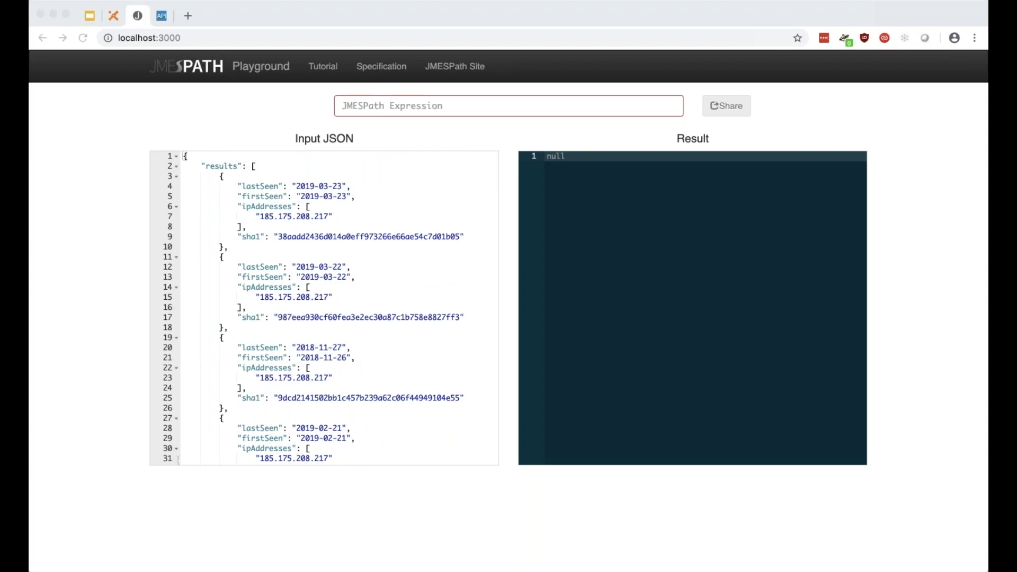
pyautogui.press('super+Tab')
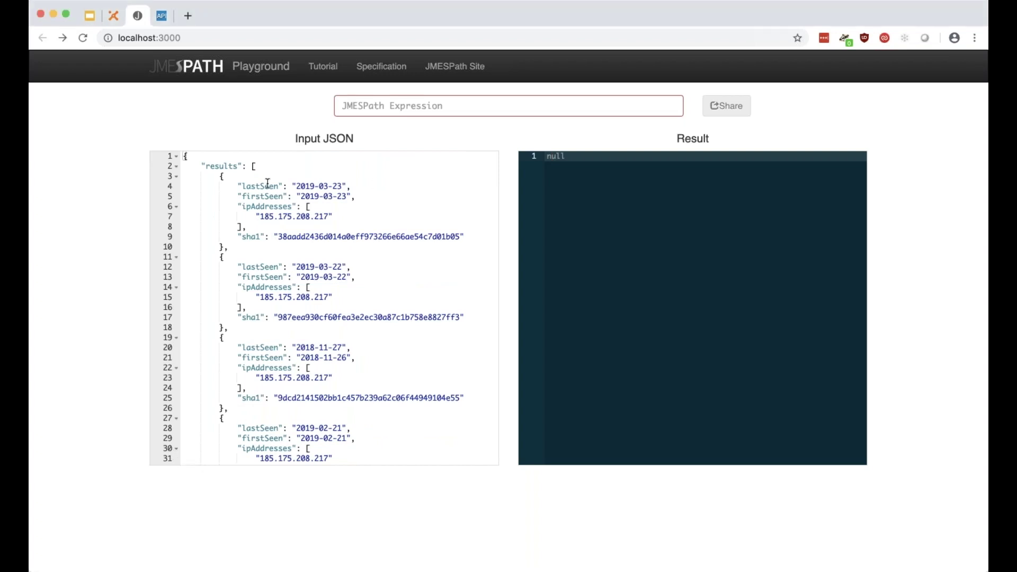
# Examine the sha1, ipAddresses, lastSeen and firstSeen keys in the pasted JSON.
pyautogui.moveTo(276, 233); pyautogui.dragTo(459, 235)
pyautogui.press('Left')
pyautogui.hotkey('shift', 'Right')
pyautogui.hotkey('shift', 'Right')
pyautogui.hotkey('shift', 'Right')
pyautogui.hotkey('shift', 'Right')
pyautogui.hotkey('shift', 'Right')
pyautogui.hotkey('shift', 'Right')
pyautogui.hotkey('shift', 'Right')
pyautogui.hotkey('shift', 'Right')
pyautogui.hotkey('shift', 'Right')
pyautogui.hotkey('shift', 'Right')
pyautogui.hotkey('shift', 'Right')
pyautogui.hotkey('shift', 'Right')
pyautogui.hotkey('shift', 'Right')
pyautogui.hotkey('shift', 'Right')
pyautogui.hotkey('shift', 'Right')
pyautogui.hotkey('shift', 'Right')
pyautogui.hotkey('shift', 'Right')
pyautogui.hotkey('shift', 'Right')
pyautogui.hotkey('shift', 'Right')
pyautogui.hotkey('shift', 'Right')
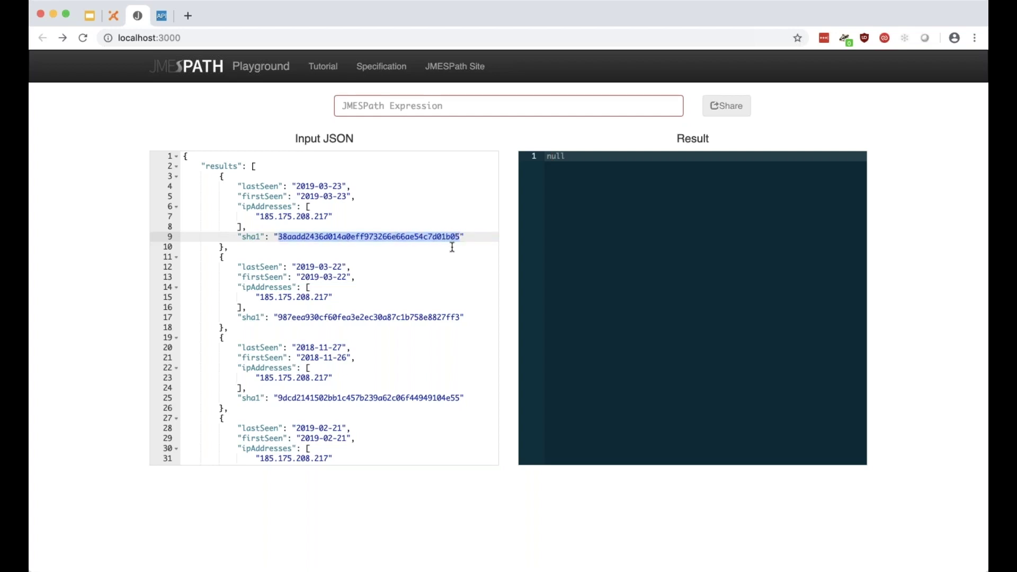
pyautogui.click(452, 247)
pyautogui.doubleClick(243, 206)
pyautogui.hotkey('shift', 'Down')
pyautogui.hotkey('shift', 'Right')
pyautogui.hotkey('shift', 'Right')
pyautogui.hotkey('shift', 'Right')
pyautogui.hotkey('shift', 'Right')
pyautogui.hotkey('shift', 'Right')
pyautogui.hotkey('shift', 'Right')
pyautogui.hotkey('shift', 'Right')
pyautogui.hotkey('shift', 'Right')
pyautogui.hotkey('shift', 'Right')
pyautogui.press('Right')
pyautogui.click(259, 186)
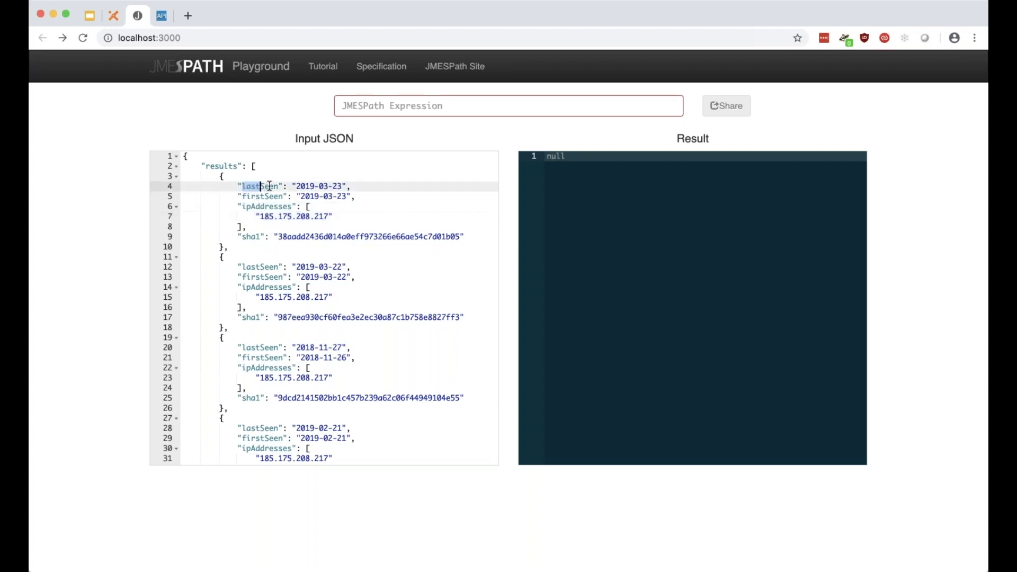
pyautogui.moveTo(251, 196); pyautogui.dragTo(284, 196)
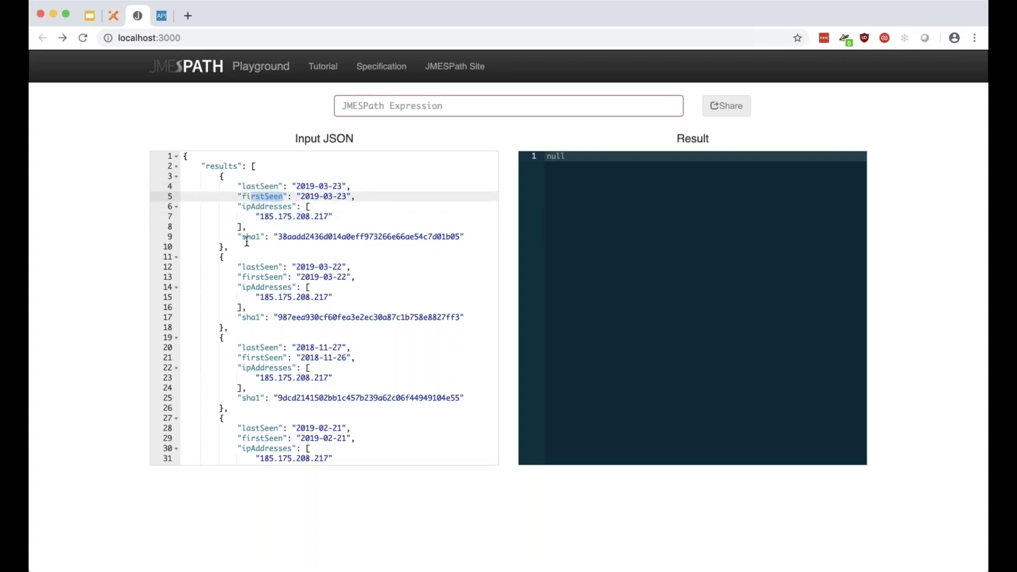
pyautogui.moveTo(243, 236); pyautogui.dragTo(259, 238)
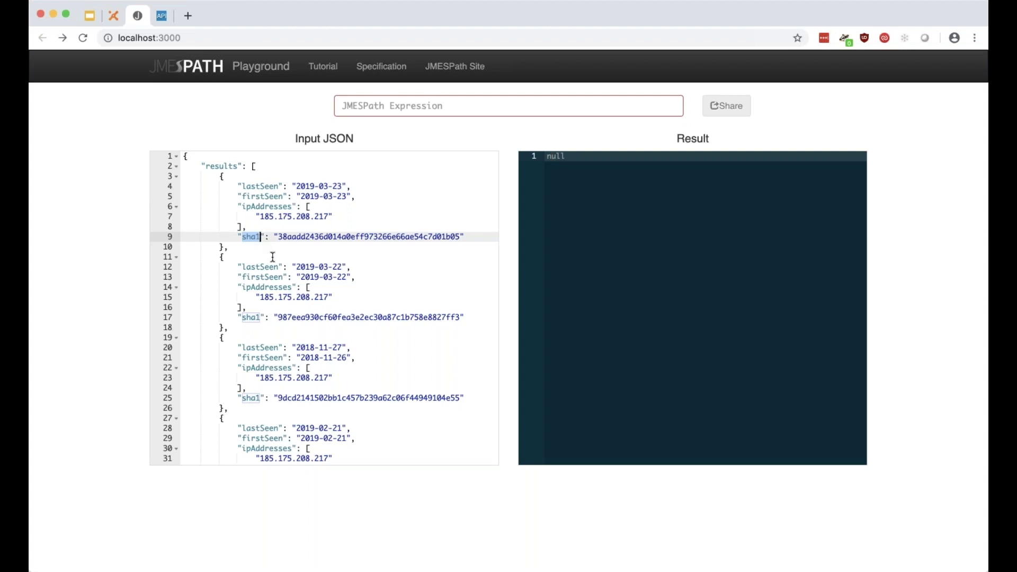
pyautogui.click(224, 257)
# Query results[].sha1 and review the returned list of sha1 hashes.
pyautogui.click(378, 112)
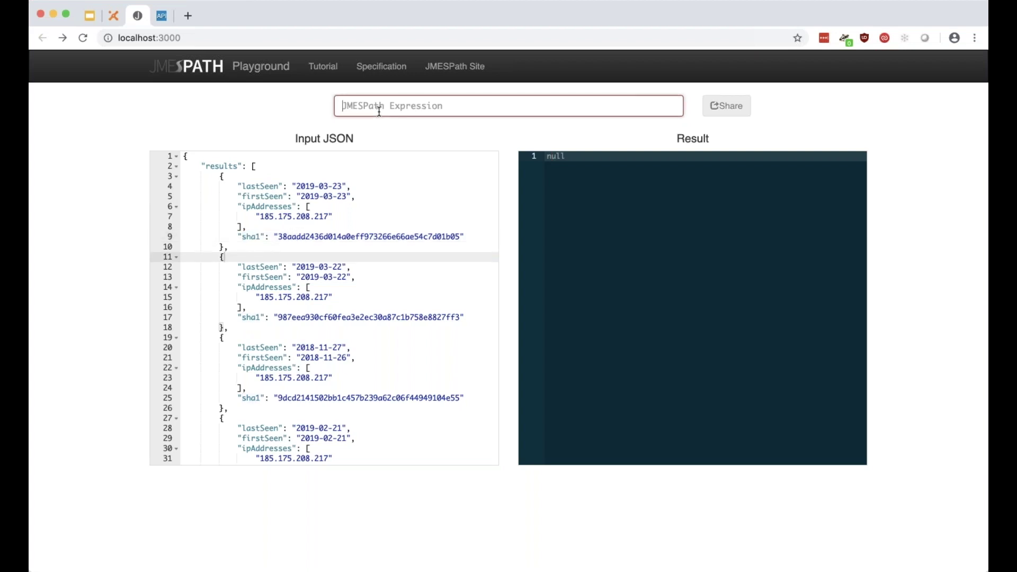
pyautogui.write('results')
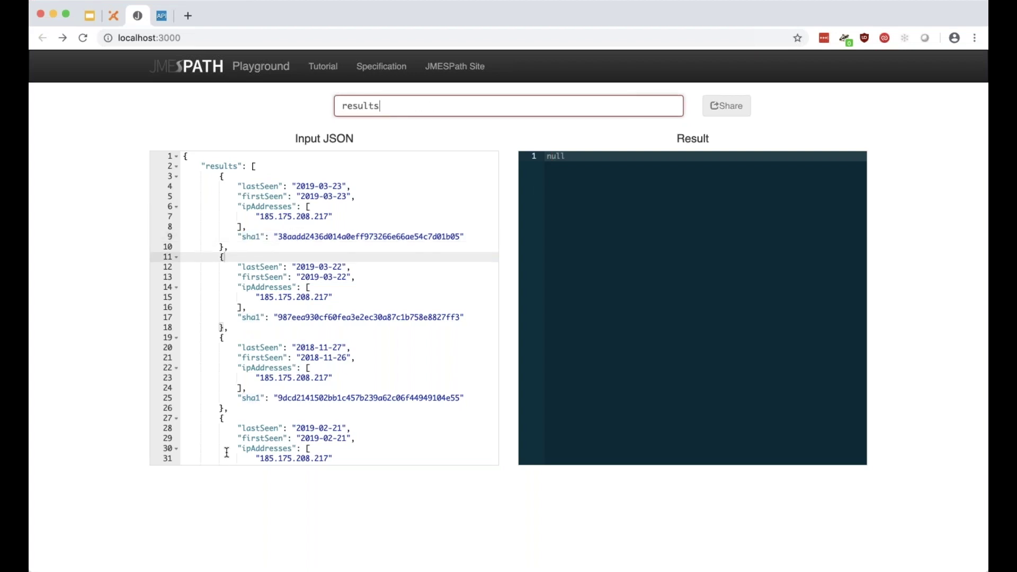
pyautogui.write('[].sha1')
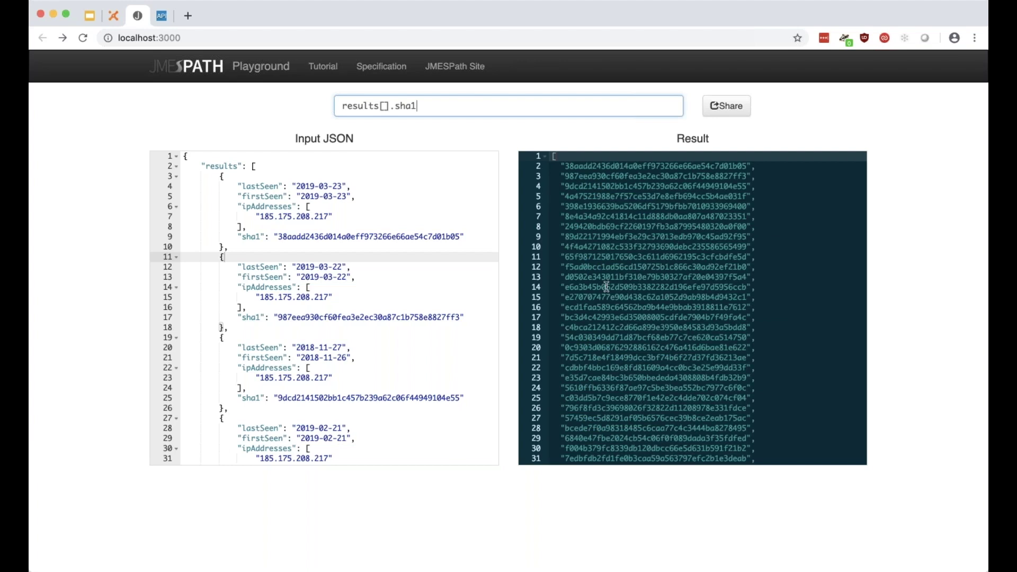
pyautogui.click(652, 316)
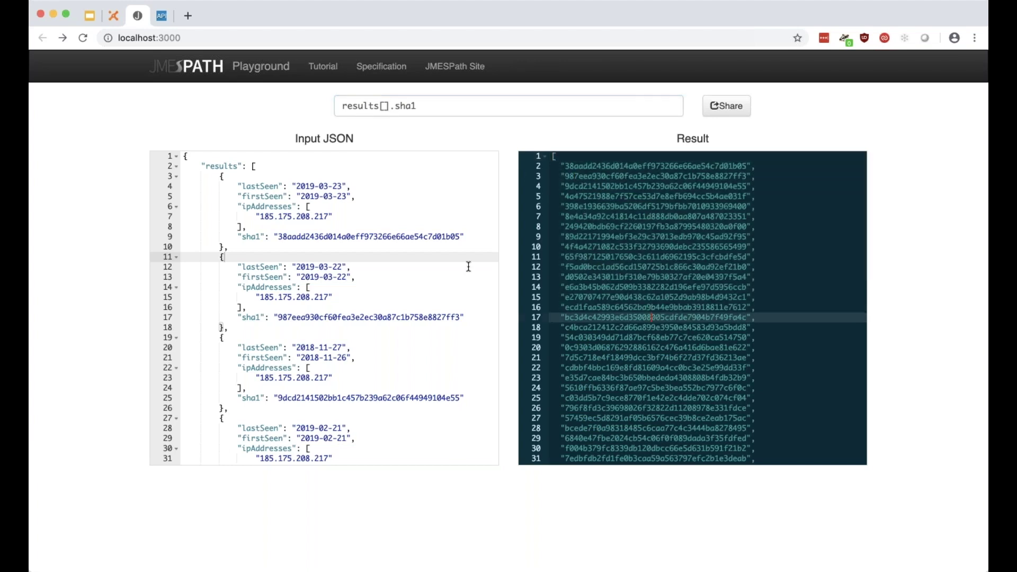
pyautogui.click(646, 279)
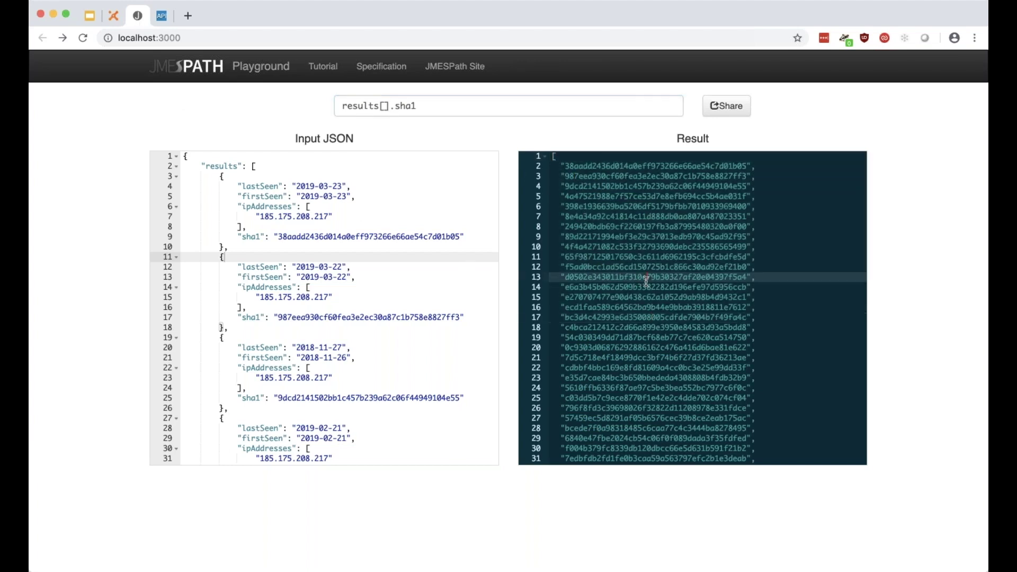
pyautogui.click(791, 285)
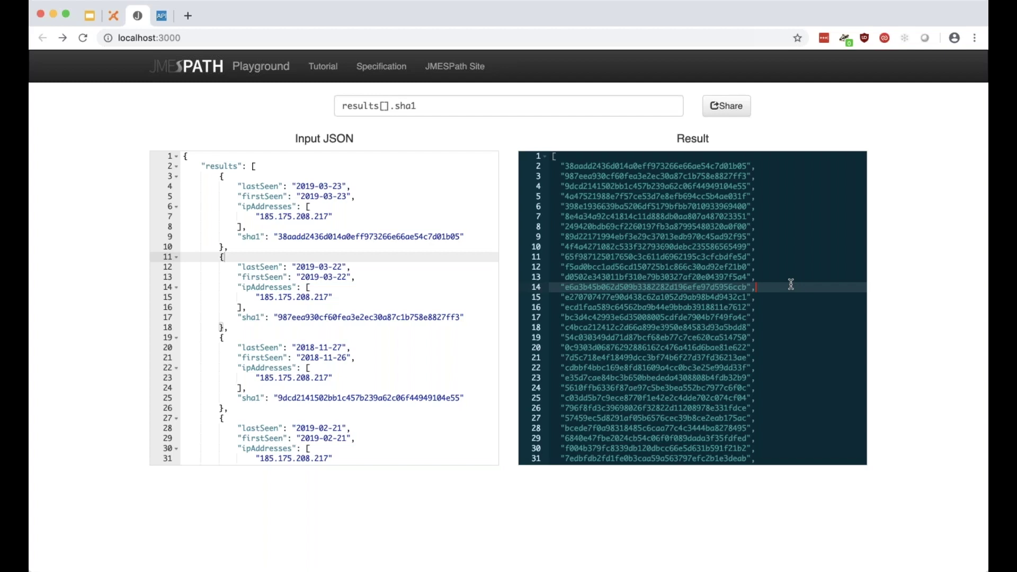
pyautogui.click(743, 287)
pyautogui.doubleClick(366, 107)
pyautogui.doubleClick(405, 106)
pyautogui.click(424, 106)
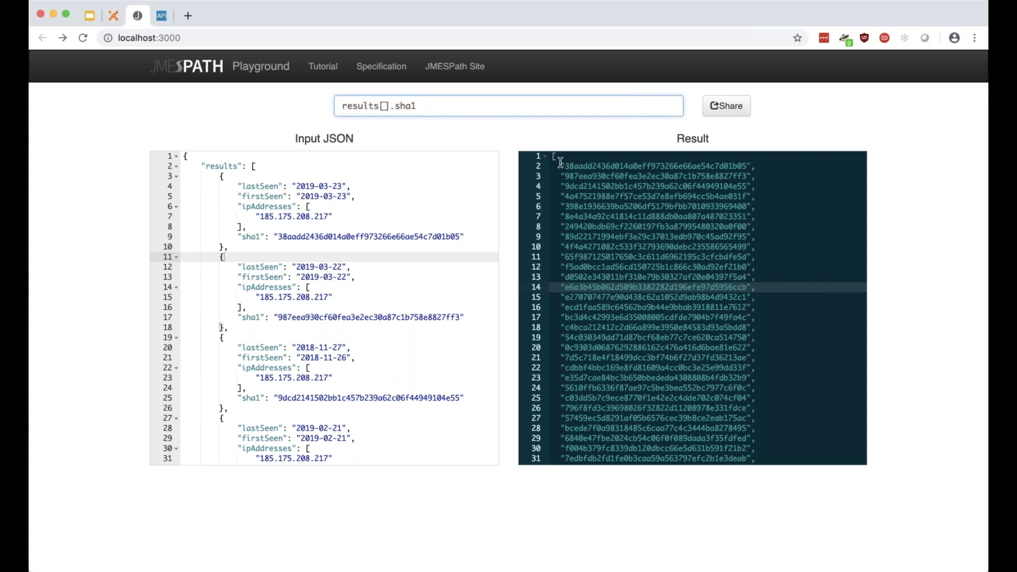
pyautogui.moveTo(560, 162); pyautogui.dragTo(719, 368)
pyautogui.click(719, 367)
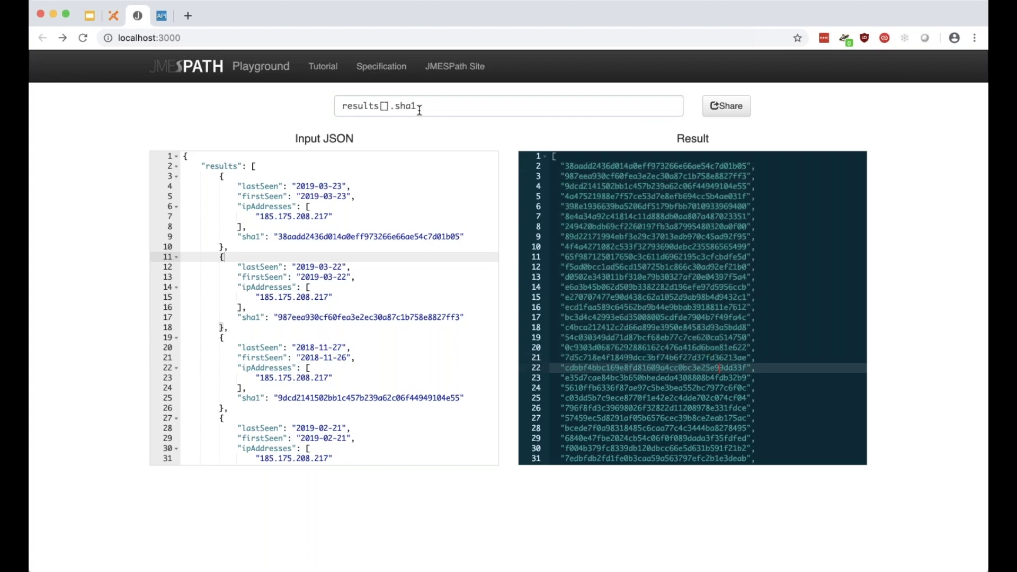
# Copy the results[].sha1 query and bring up the app search in the ThreatConnect playbook.
pyautogui.click(432, 105)
pyautogui.press('super+a')
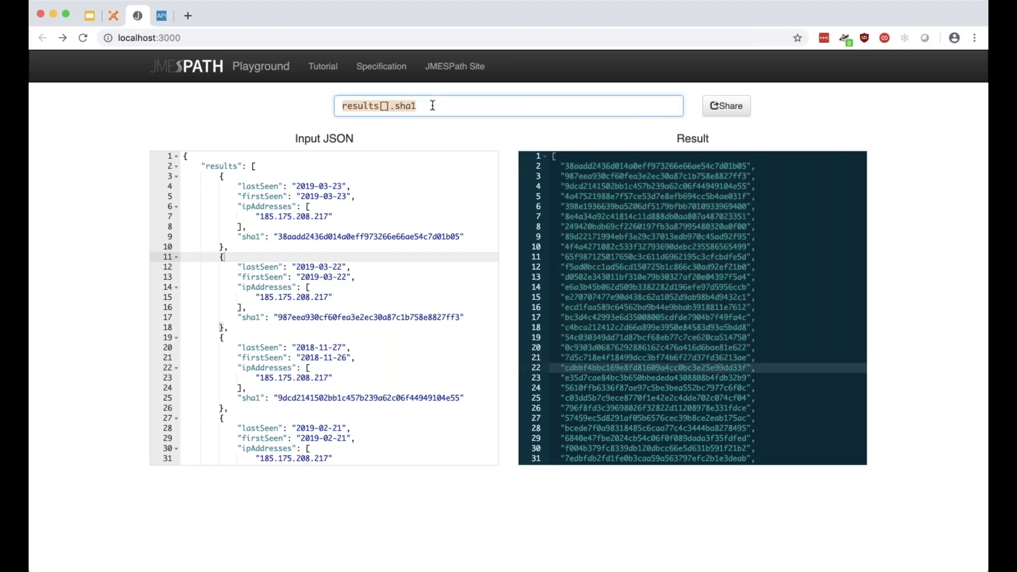
pyautogui.click(114, 16)
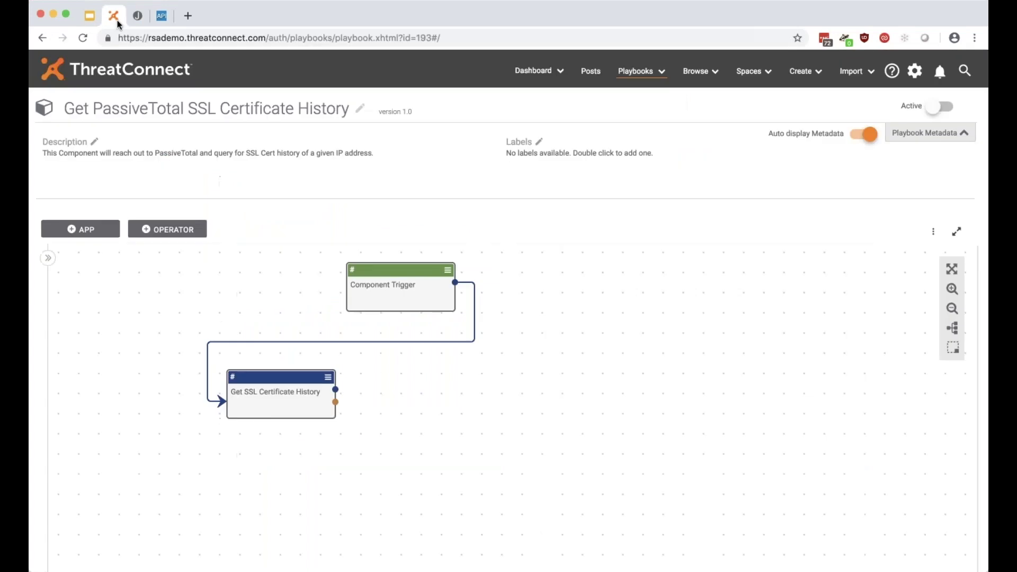
pyautogui.click(108, 236)
pyautogui.click(136, 276)
# Place a JMESPath app linked from Get SSL Certificate History and open its settings.
pyautogui.write('jmes')
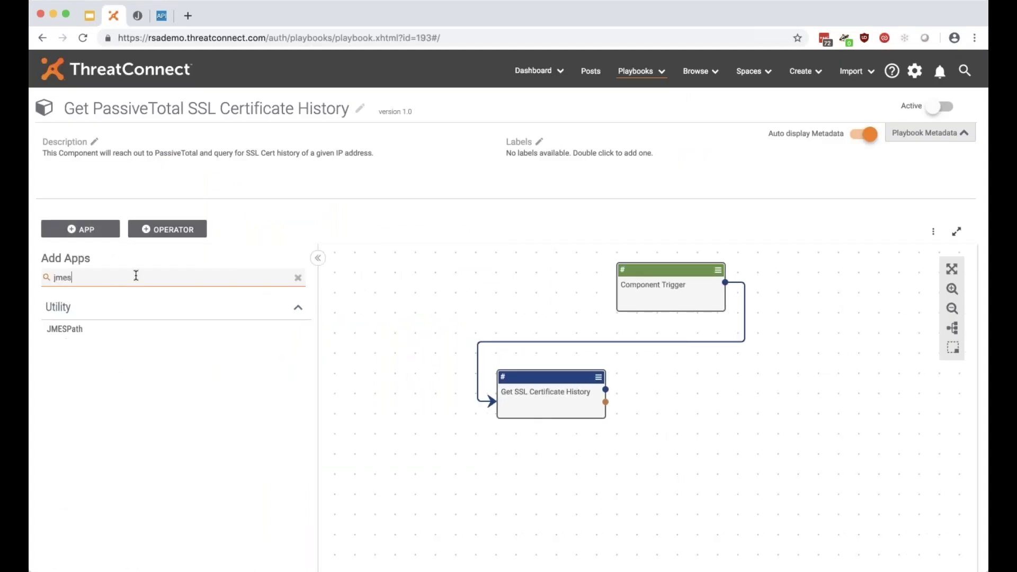
pyautogui.moveTo(127, 334); pyautogui.dragTo(744, 399)
pyautogui.moveTo(606, 390); pyautogui.dragTo(737, 393)
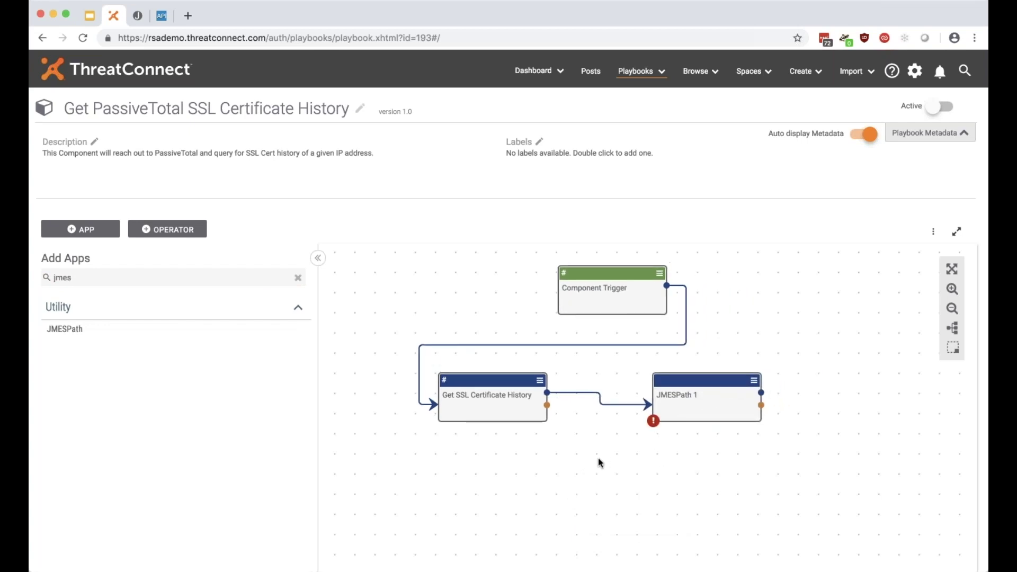
pyautogui.moveTo(601, 295); pyautogui.dragTo(590, 289)
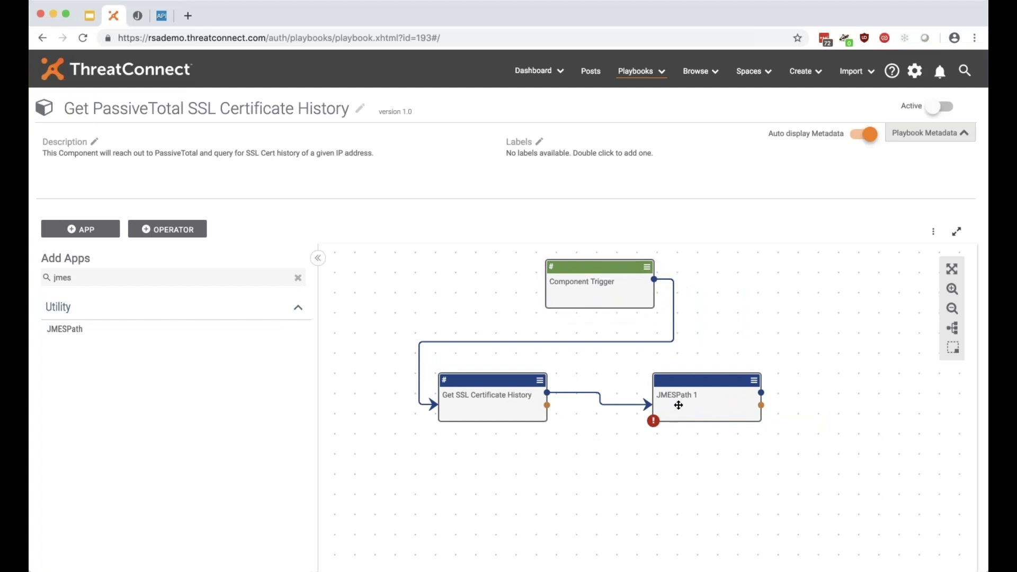
pyautogui.doubleClick(689, 398)
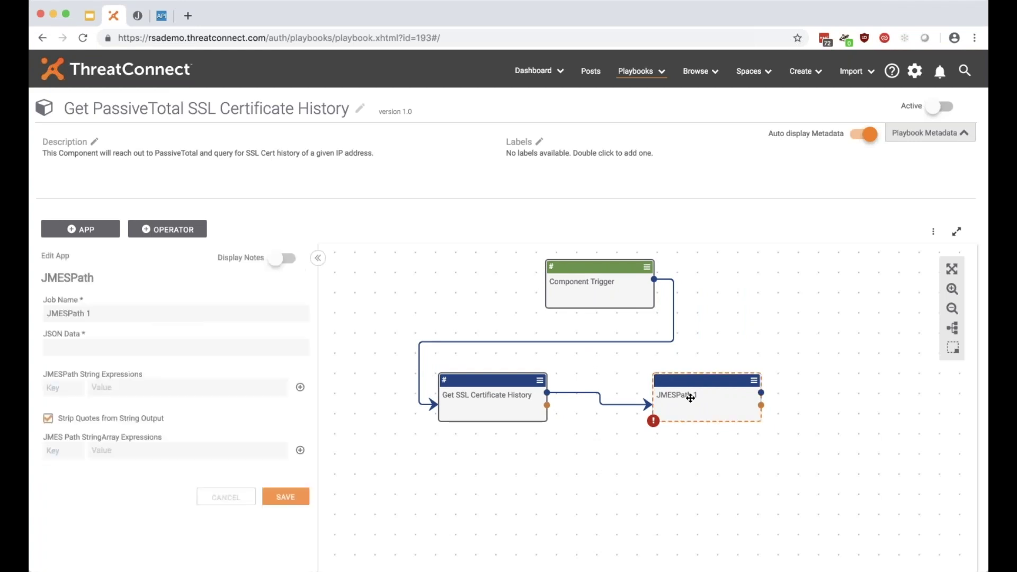
# Change the job name from 'JMESPath 1' to 'Parse SSL Certificate History'.
pyautogui.click(238, 345)
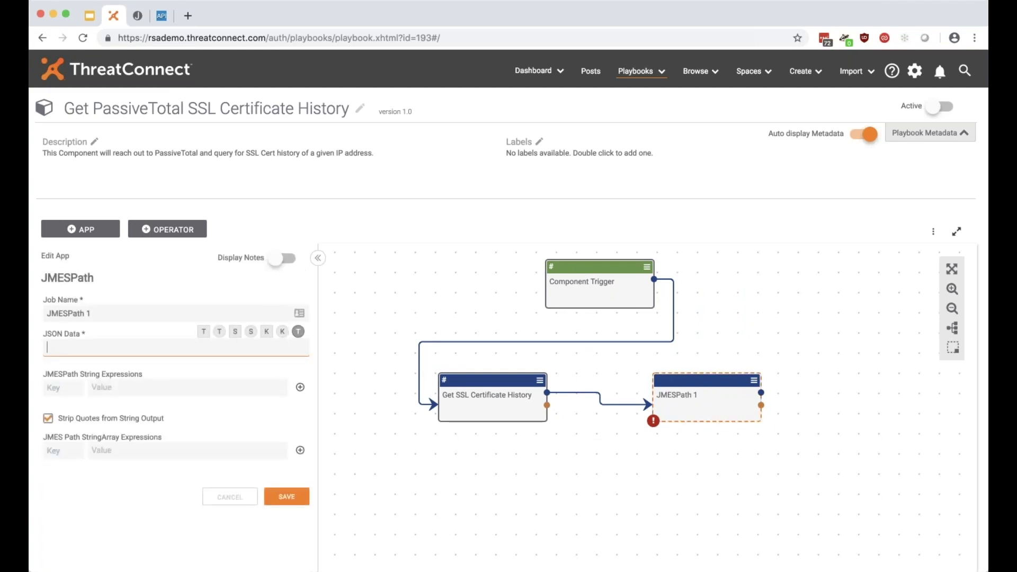
pyautogui.click(108, 316)
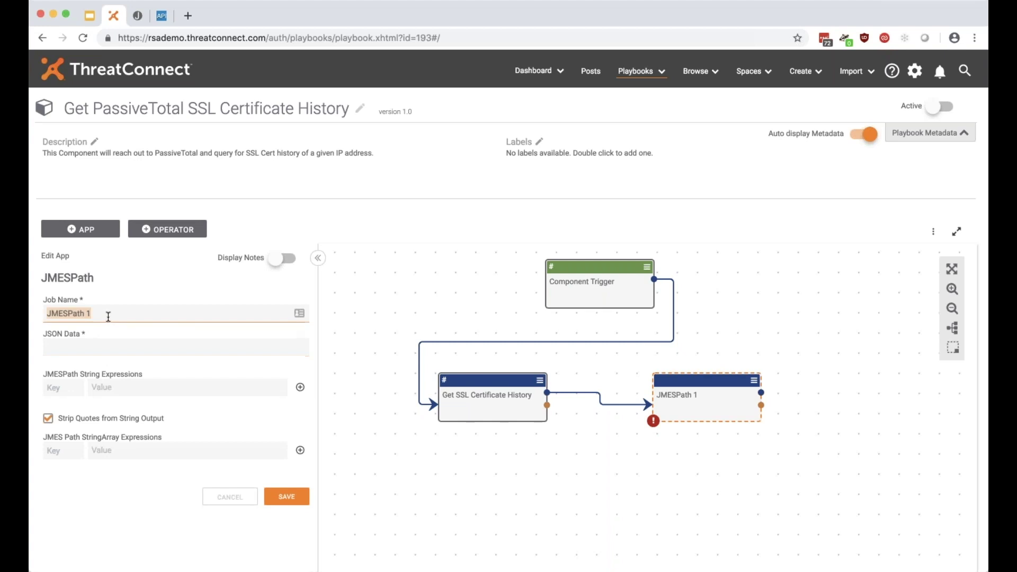
pyautogui.write('Parse SSL Certificate ')
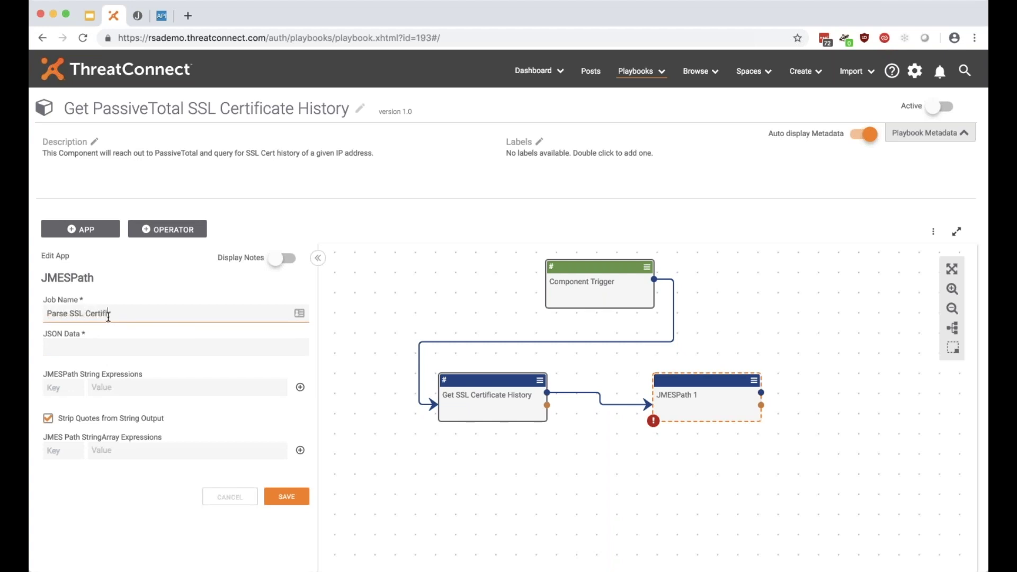
pyautogui.write('History')
pyautogui.tripleClick(225, 311)
pyautogui.click(234, 311)
pyautogui.click(231, 342)
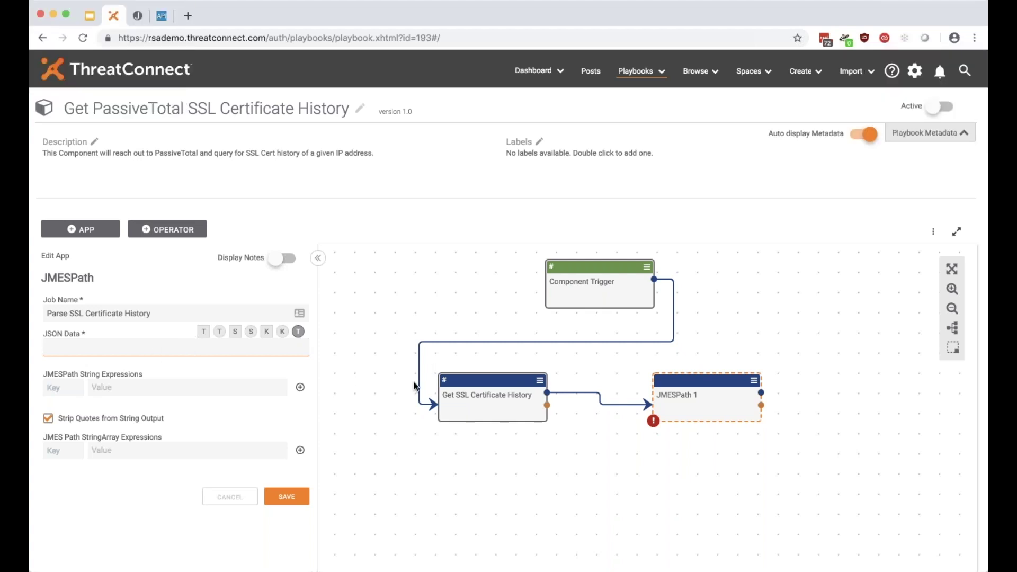
# Set the JSON Data input to the #http.content variable.
pyautogui.moveTo(445, 380)
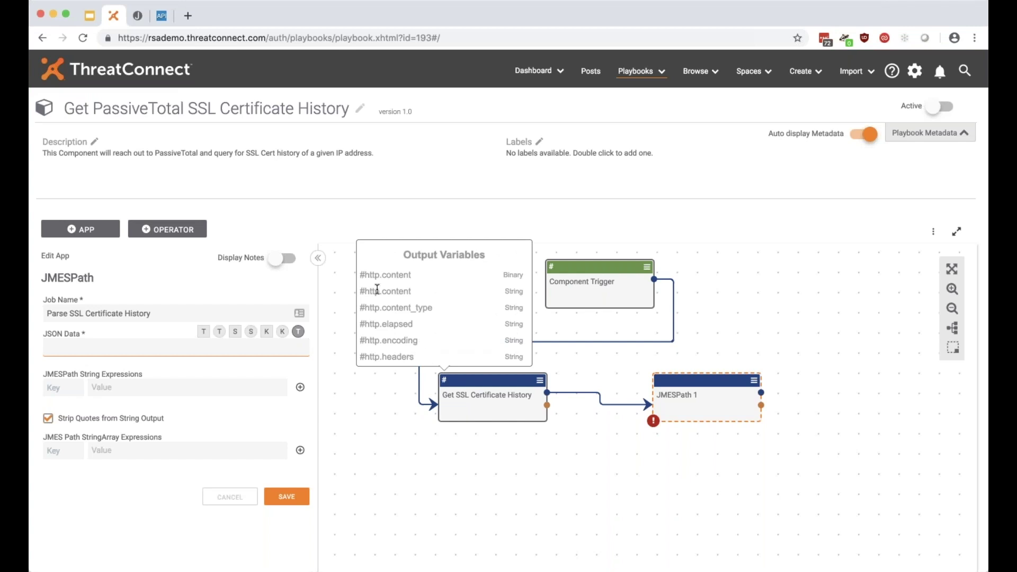
pyautogui.moveTo(359, 290); pyautogui.dragTo(421, 295)
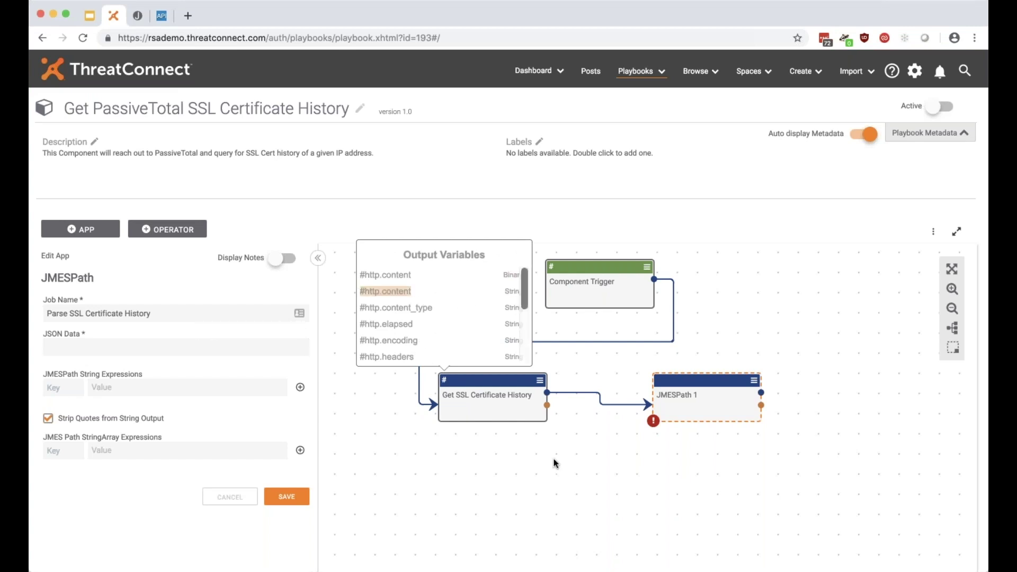
pyautogui.click(194, 345)
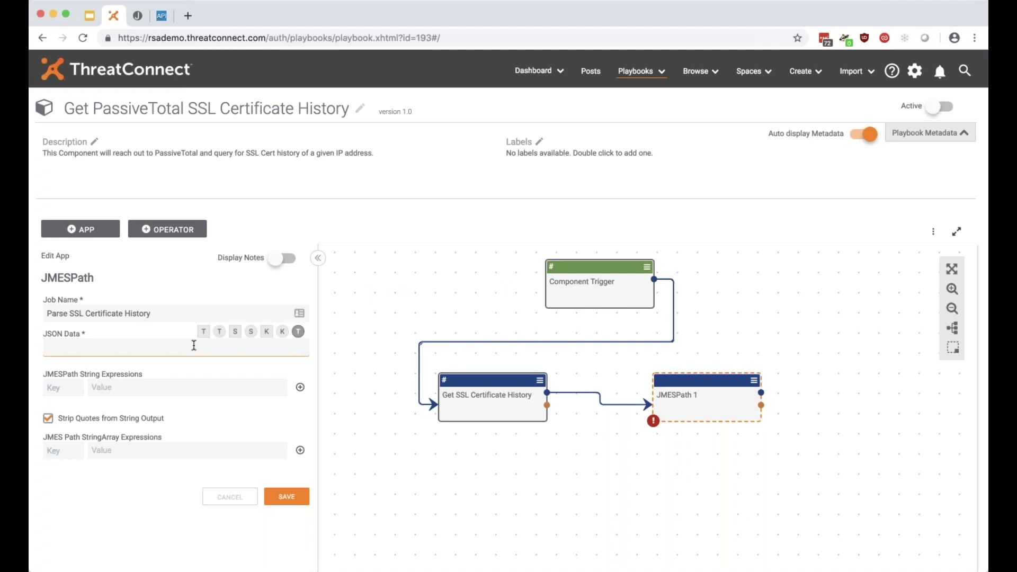
pyautogui.write('#')
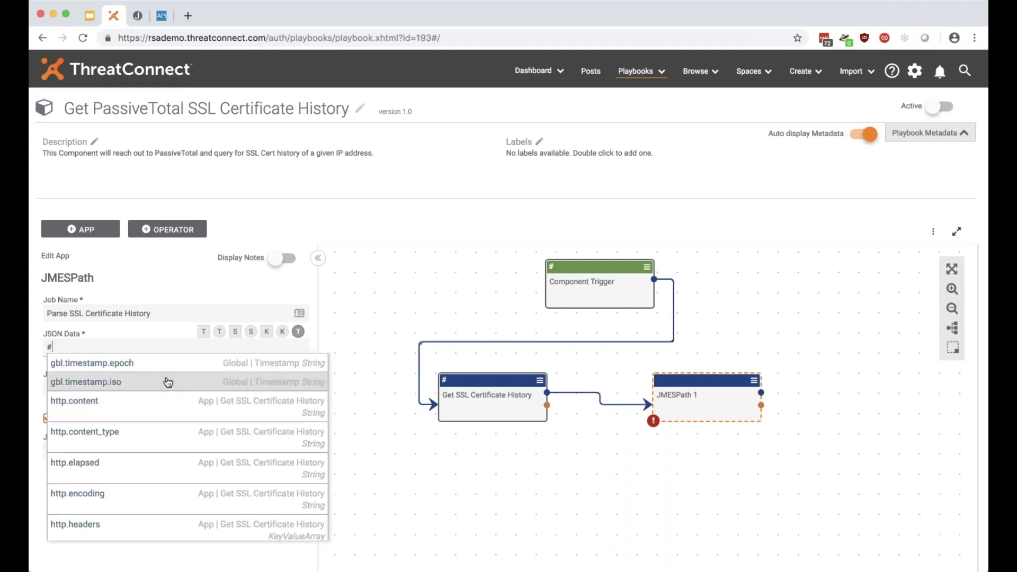
pyautogui.write('content')
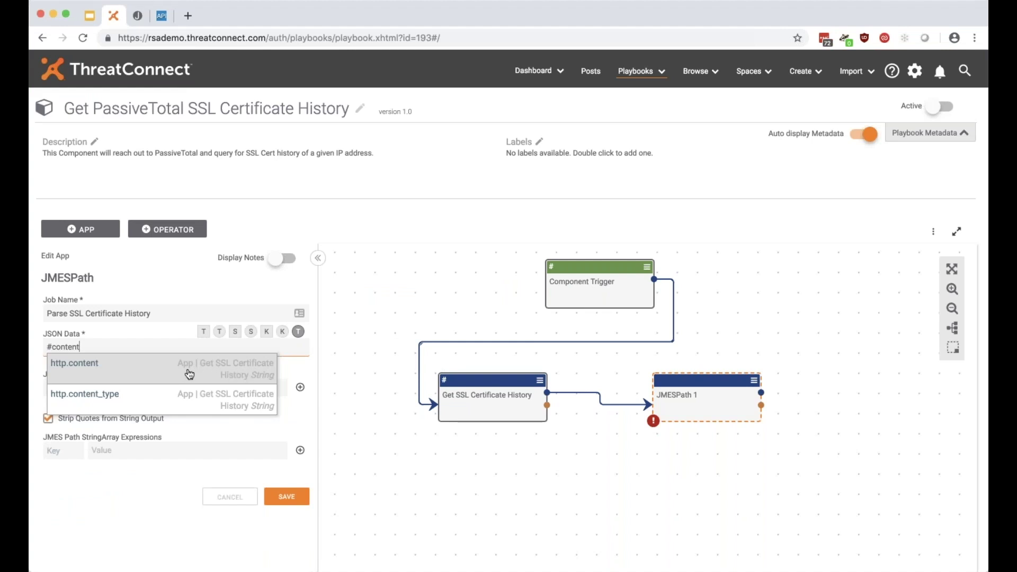
pyautogui.click(135, 377)
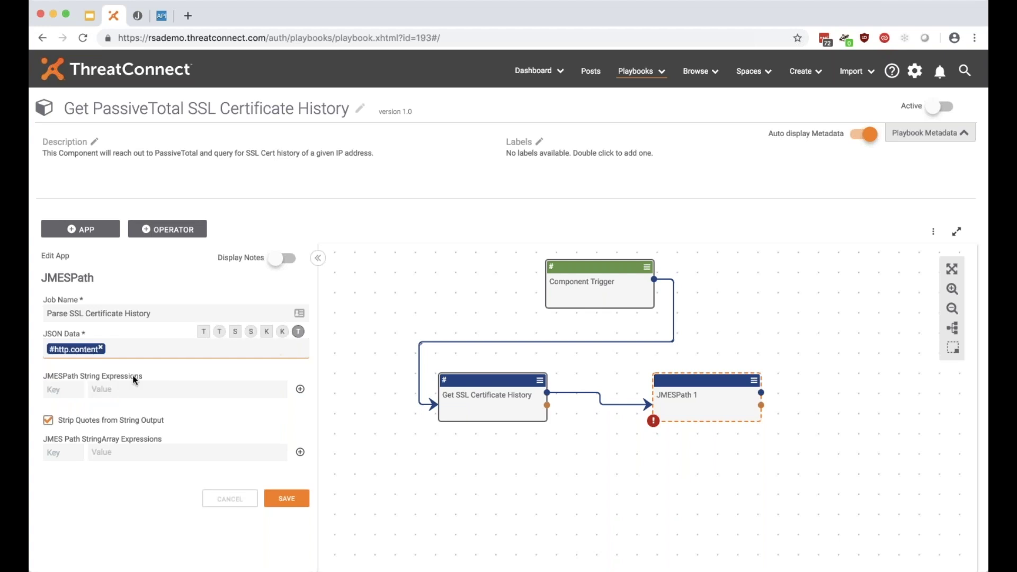
pyautogui.click(68, 387)
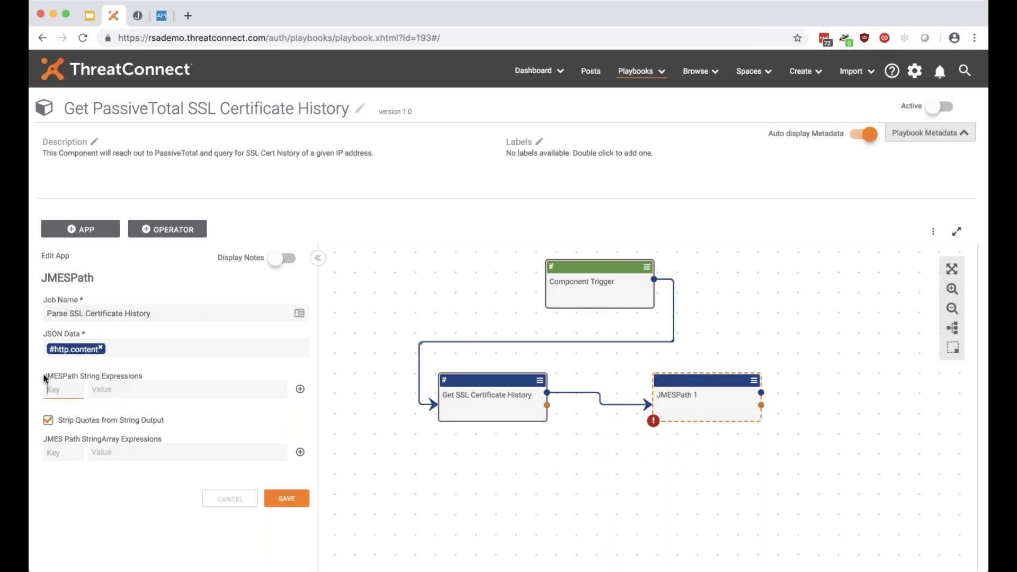
pyautogui.moveTo(43, 373); pyautogui.dragTo(68, 377)
pyautogui.click(141, 373)
# Paste results[].sha1 from the Playground as the StringArray expression value.
pyautogui.click(162, 15)
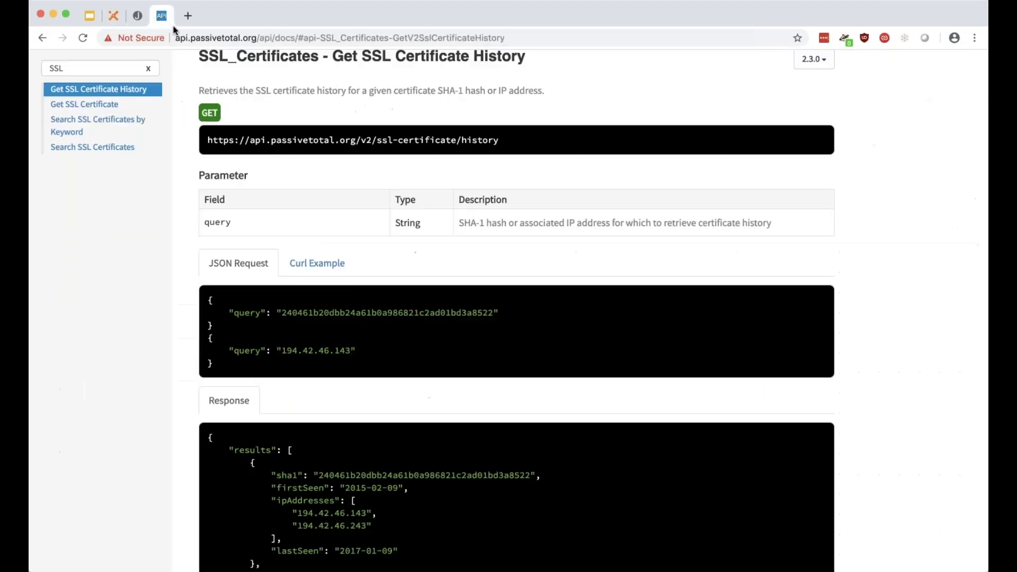
pyautogui.click(138, 16)
pyautogui.moveTo(429, 104); pyautogui.dragTo(332, 105)
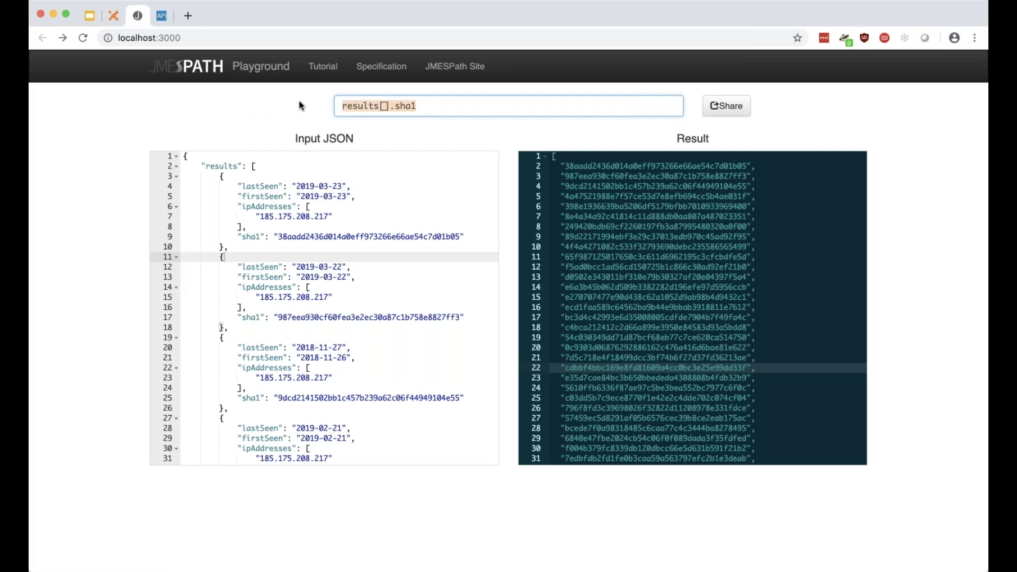
pyautogui.click(110, 17)
pyautogui.click(69, 388)
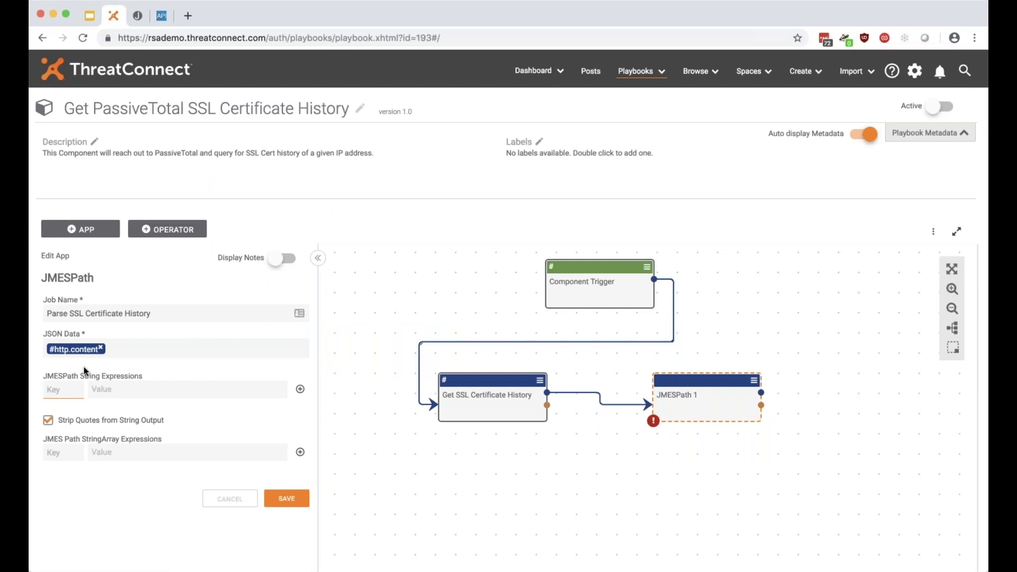
pyautogui.click(137, 16)
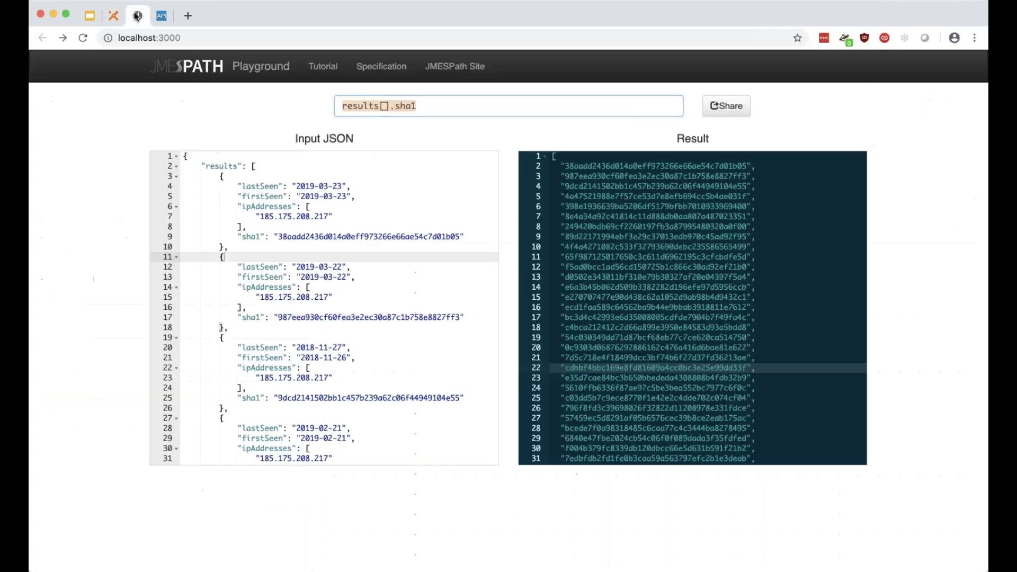
pyautogui.moveTo(555, 157); pyautogui.dragTo(638, 206)
pyautogui.scroll(3, 637, 206)
pyautogui.tripleClick(415, 106)
pyautogui.press('super+c')
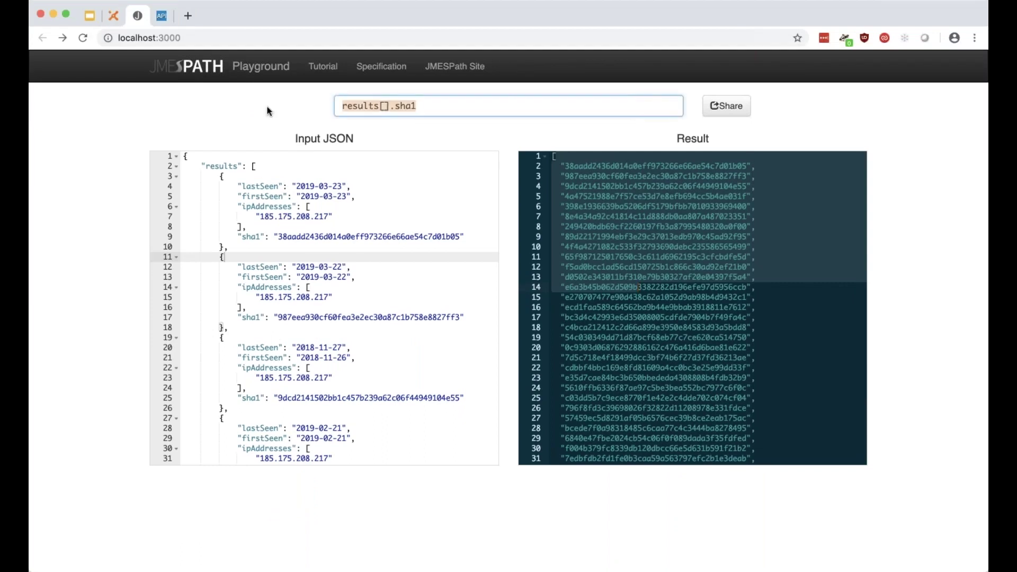
pyautogui.click(113, 16)
pyautogui.click(128, 453)
pyautogui.press('super+v')
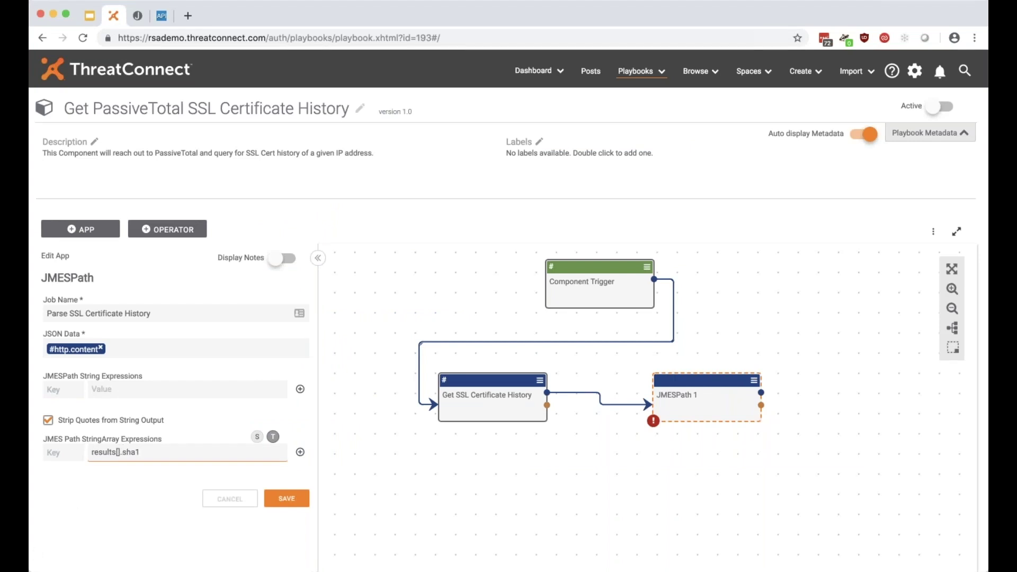
# Enter key pt.certificate.history.sha1 for results[].sha1 and add it as a StringArray row.
pyautogui.click(57, 453)
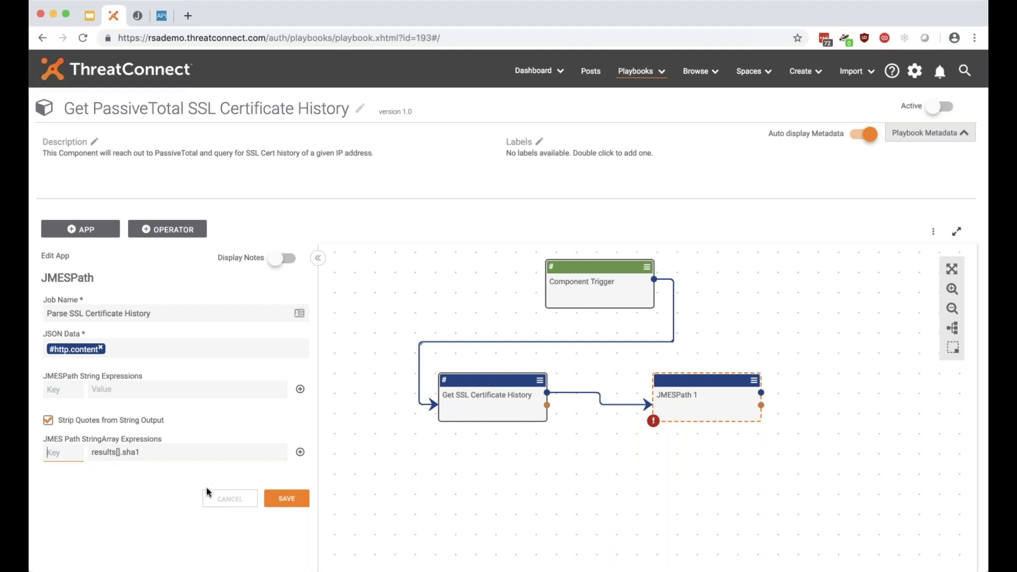
pyautogui.press('super+Tab')
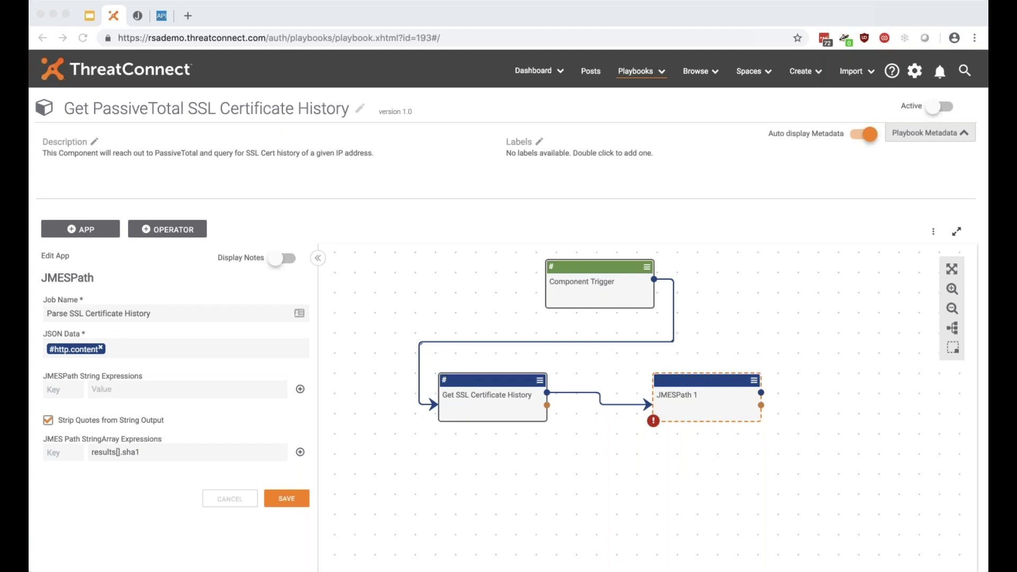
pyautogui.click(70, 453)
pyautogui.press('super+v')
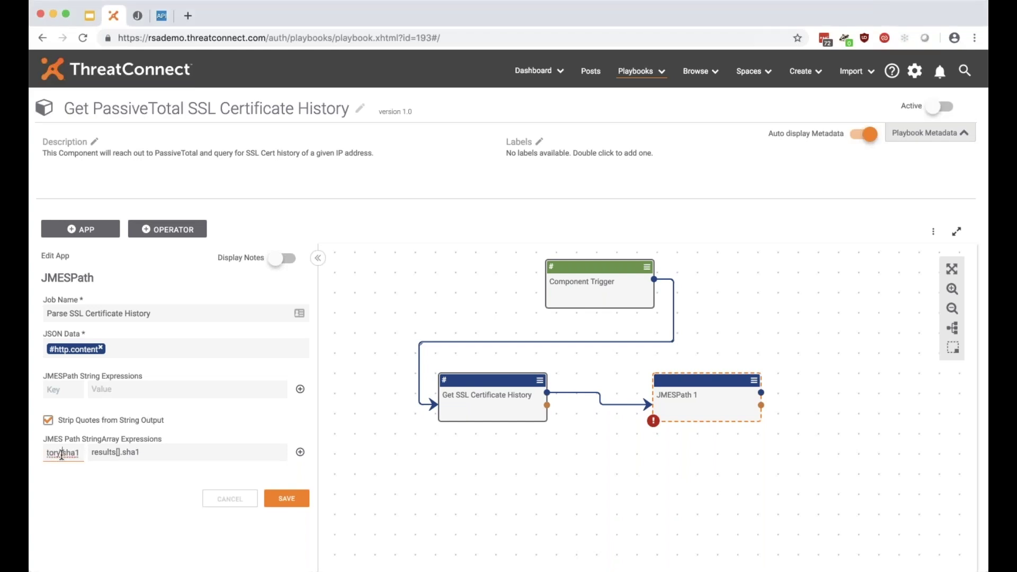
pyautogui.press('super+Left')
pyautogui.press('Right')
pyautogui.press('Right')
pyautogui.press('Right')
pyautogui.press('Right')
pyautogui.press('Right')
pyautogui.press('Right')
pyautogui.press('Right')
pyautogui.press('Right')
pyautogui.press('Right')
pyautogui.press('Right')
pyautogui.press('Right')
pyautogui.press('Right')
pyautogui.press('Right')
pyautogui.click(300, 452)
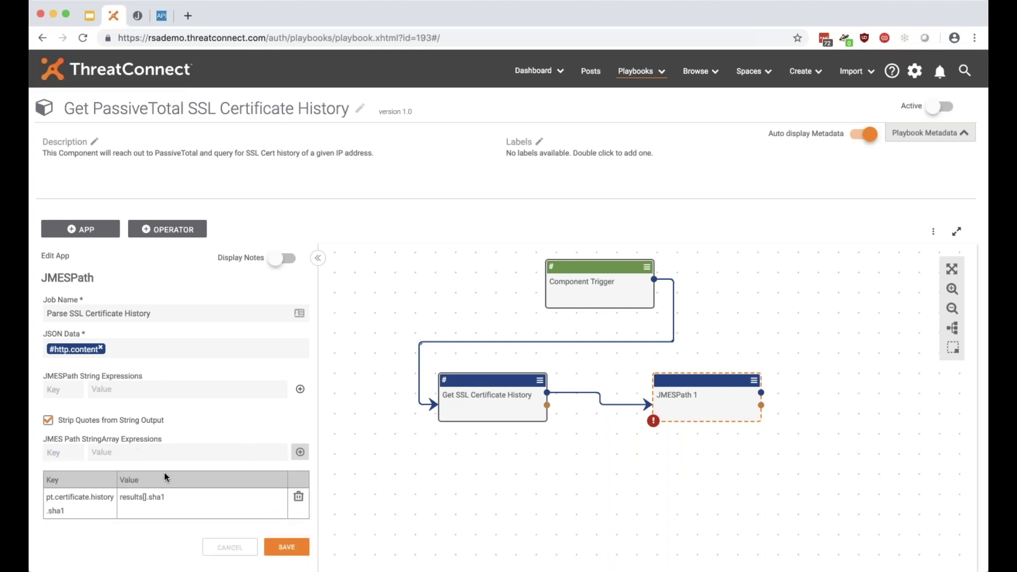
pyautogui.scroll(-1, 113, 483)
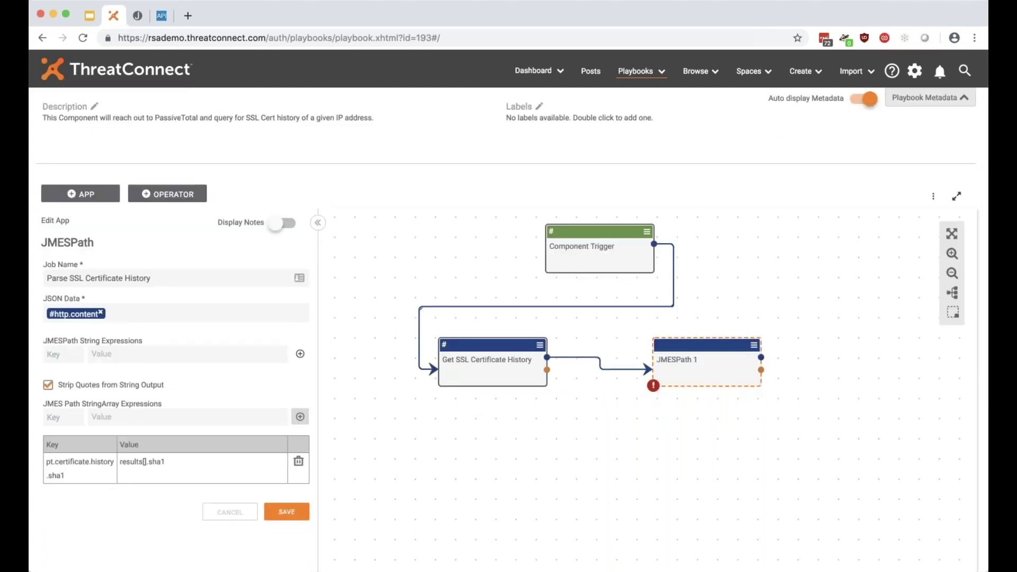
pyautogui.click(150, 570)
# Change the Playground query to results[].lastSeen and copy it.
pyautogui.click(138, 15)
pyautogui.click(440, 105)
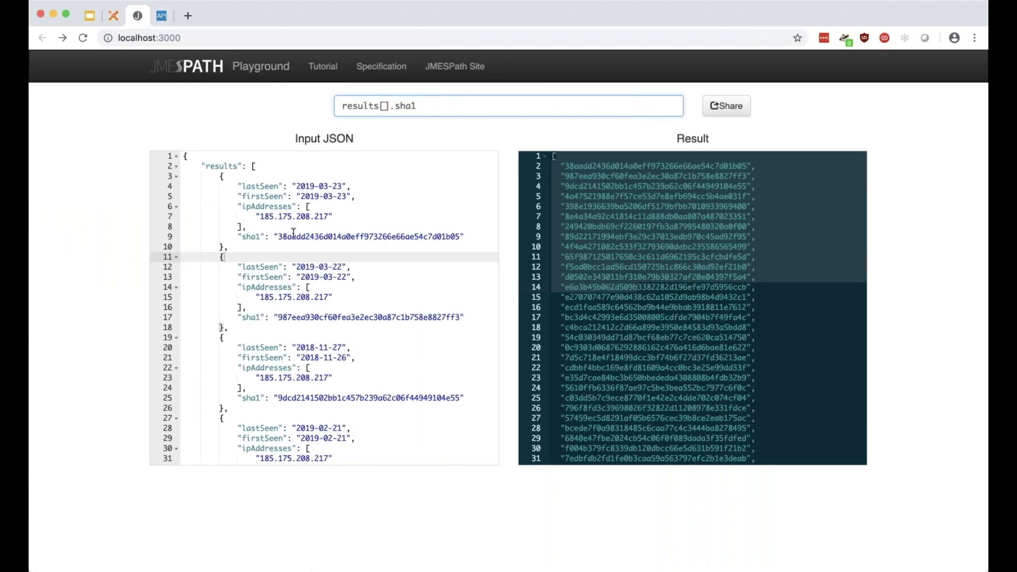
pyautogui.moveTo(242, 237); pyautogui.dragTo(261, 236)
pyautogui.moveTo(238, 185); pyautogui.dragTo(284, 186)
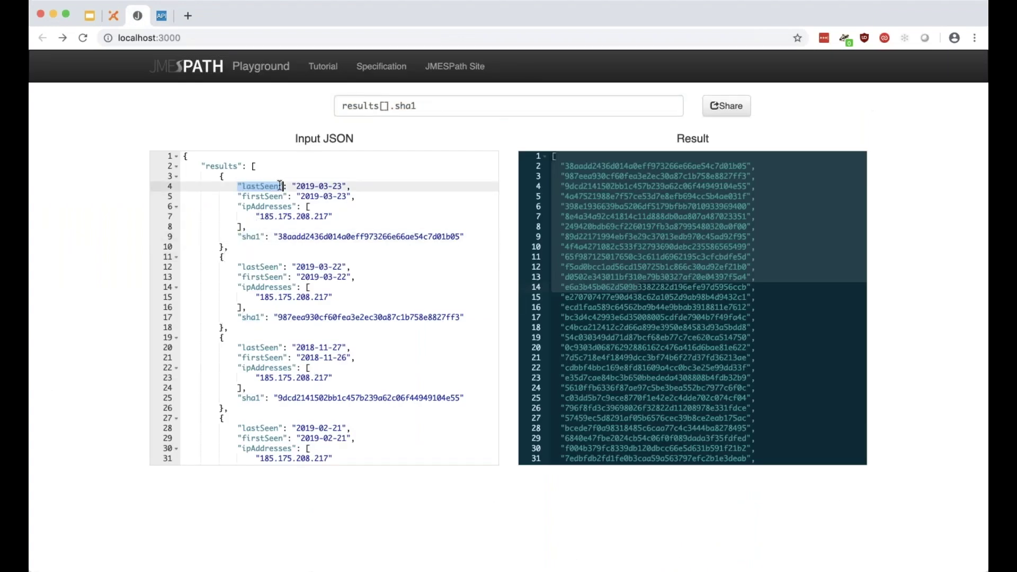
pyautogui.doubleClick(396, 103)
pyautogui.write('lastS')
pyautogui.press('BackSpace')
pyautogui.press('BackSpace')
pyautogui.press('BackSpace')
pyautogui.write('astSeenb')
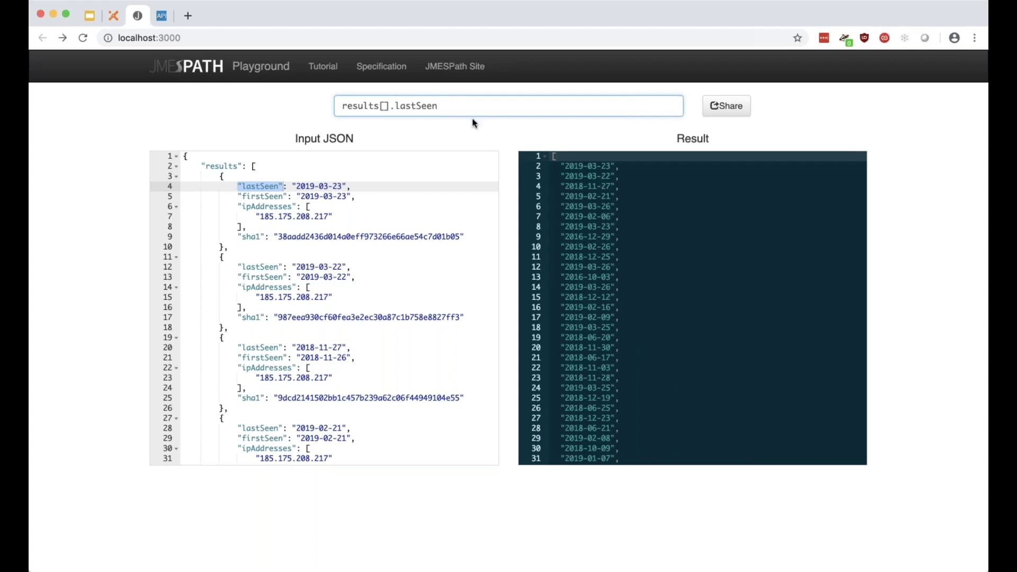
pyautogui.press('super+a')
pyautogui.press('super+c')
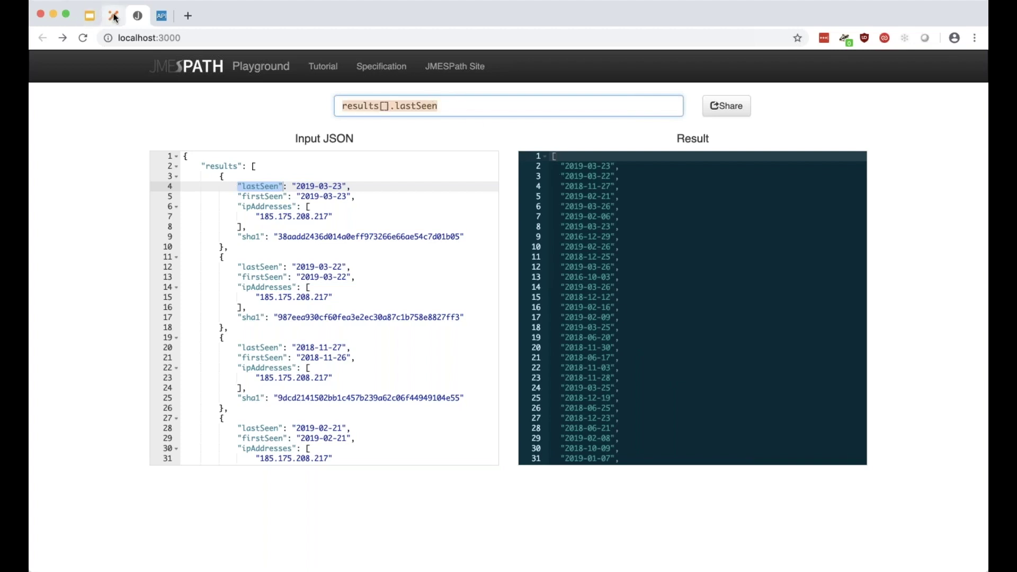
pyautogui.click(113, 16)
# Add a StringArray row mapping pt.certificate.history.lastSeen to results[].lastSeen.
pyautogui.click(143, 418)
pyautogui.press('super+v')
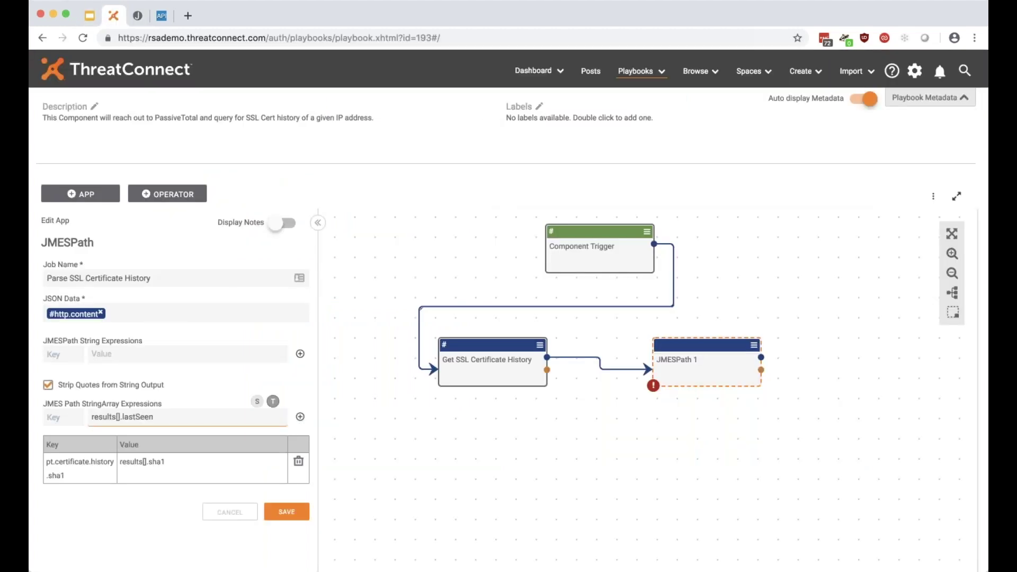
pyautogui.moveTo(47, 461); pyautogui.dragTo(116, 465)
pyautogui.press('super+c')
pyautogui.click(68, 417)
pyautogui.press('super+v')
pyautogui.write('.lastS')
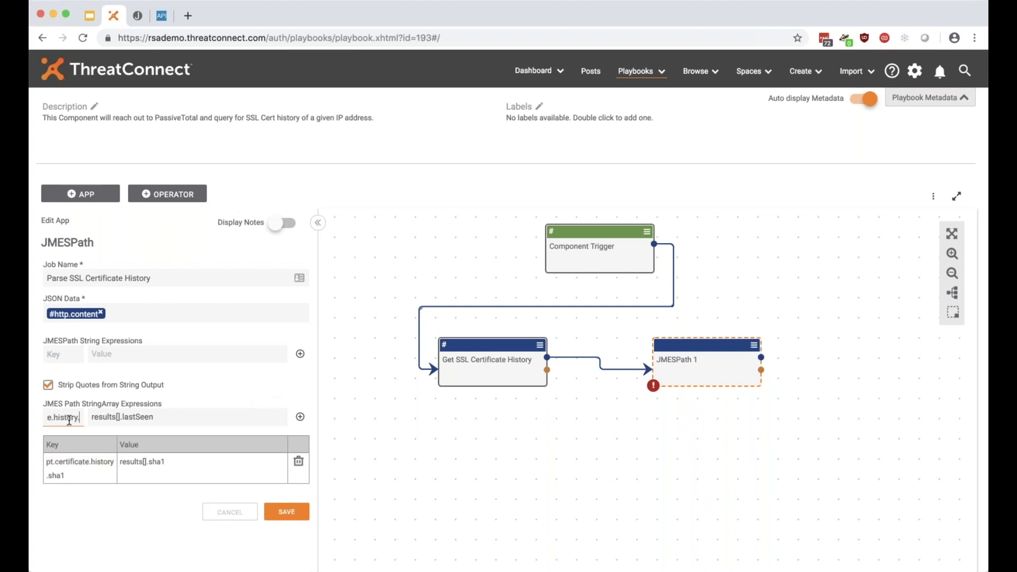
pyautogui.write('een')
pyautogui.click(300, 416)
# Enter pt.certificate.history.firstSeen as the key of the next StringArray row.
pyautogui.click(128, 417)
pyautogui.press('super+v')
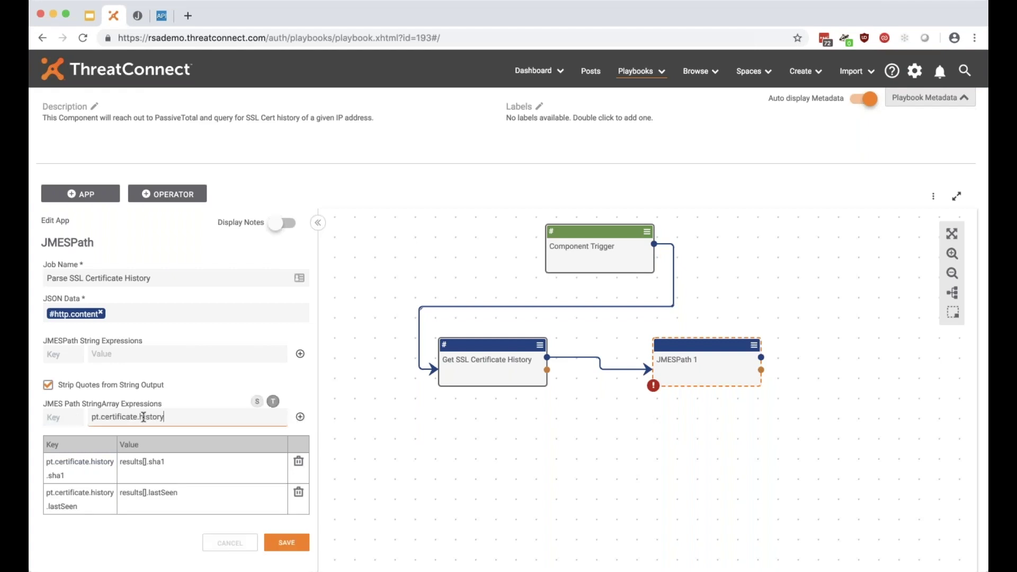
pyautogui.press('super+a')
pyautogui.press('super+x')
pyautogui.click(78, 419)
pyautogui.press('super+v')
pyautogui.write('.firstSe')
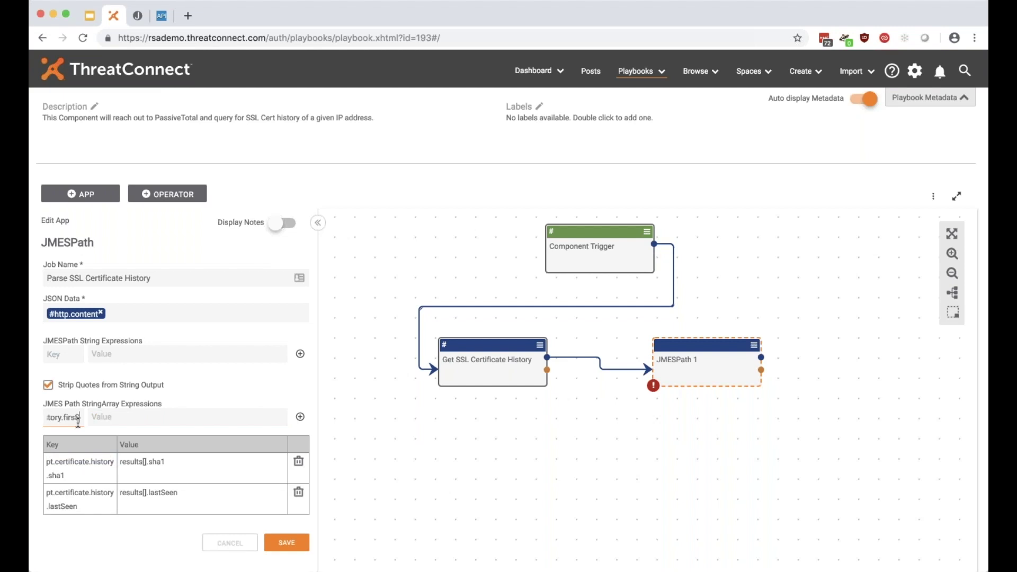
pyautogui.press('BackSpace')
pyautogui.press('BackSpace')
pyautogui.press('BackSpace')
pyautogui.write('stSeen')
# Set that row's value to results[].firstSeen and add it.
pyautogui.moveTo(183, 493); pyautogui.dragTo(123, 493)
pyautogui.press('super+c')
pyautogui.click(155, 417)
pyautogui.press('super+v')
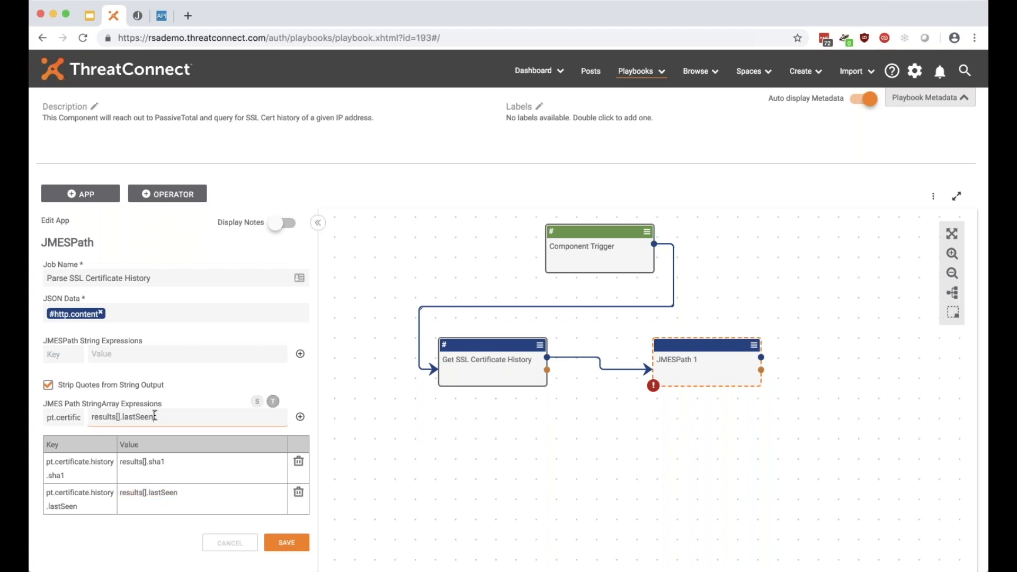
pyautogui.keyDown('shift'); pyautogui.click(129, 418); pyautogui.keyUp('shift')
pyautogui.write('firstSeen')
pyautogui.click(299, 416)
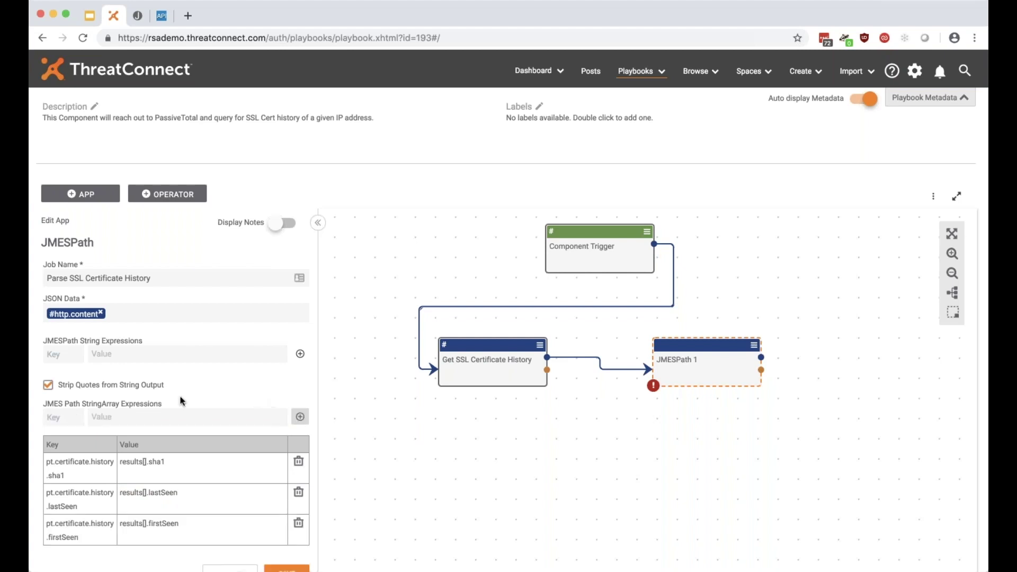
pyautogui.scroll(-2, 180, 401)
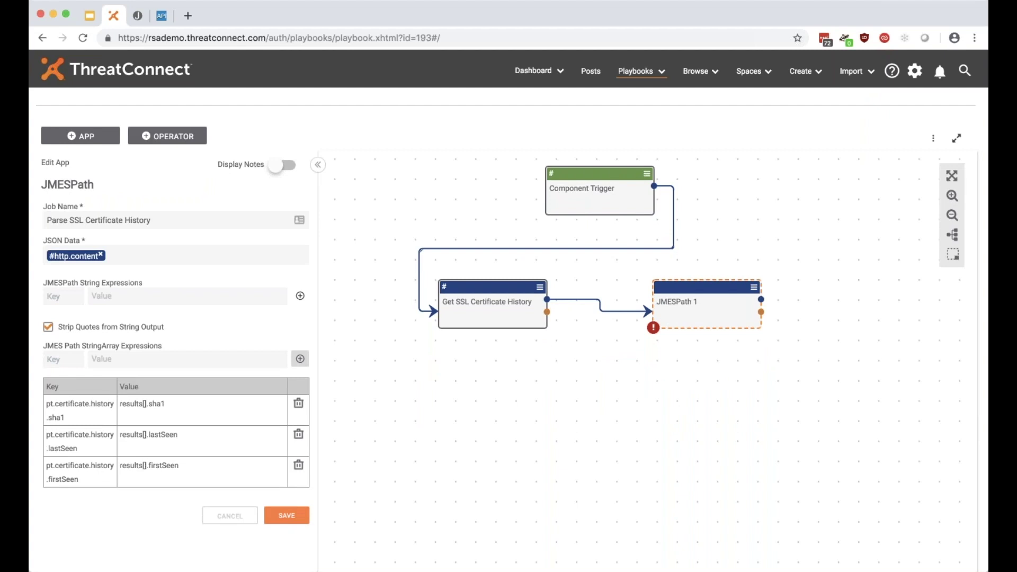
# Save the Parse SSL Certificate History step and review its sha1 and lastSeen output variables.
pyautogui.click(287, 516)
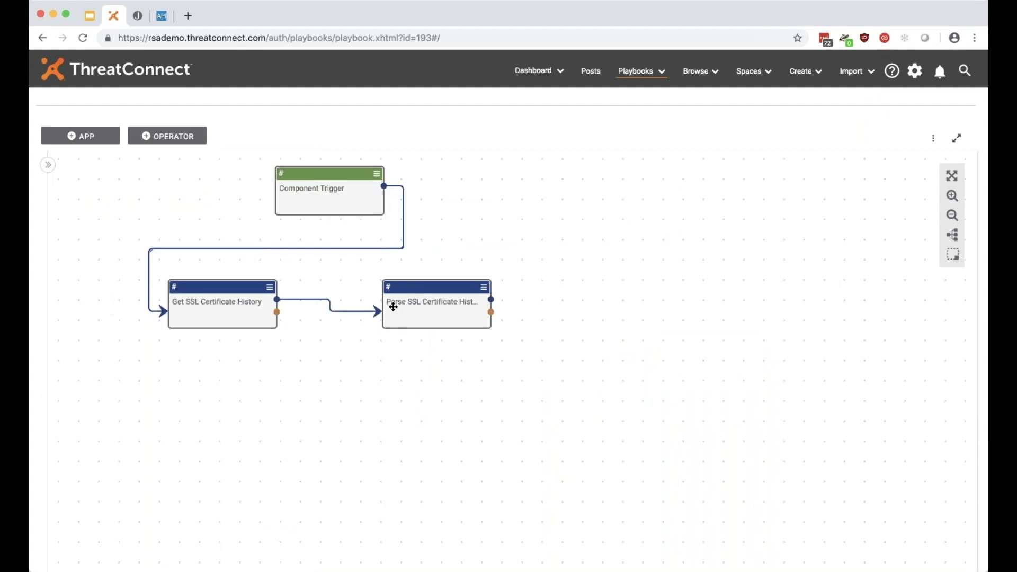
pyautogui.moveTo(389, 289)
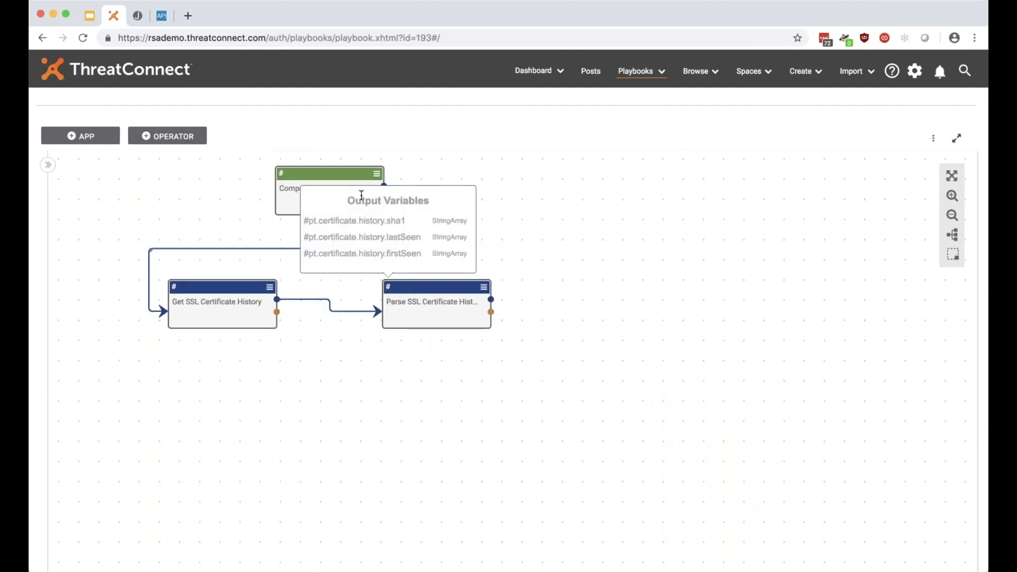
pyautogui.moveTo(307, 222); pyautogui.dragTo(411, 220)
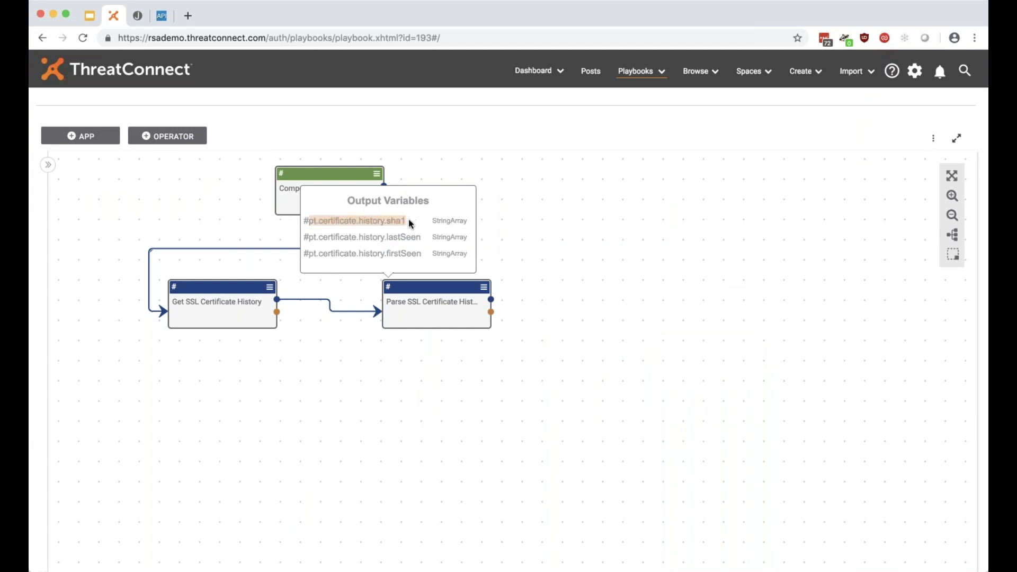
pyautogui.moveTo(310, 237); pyautogui.dragTo(418, 242)
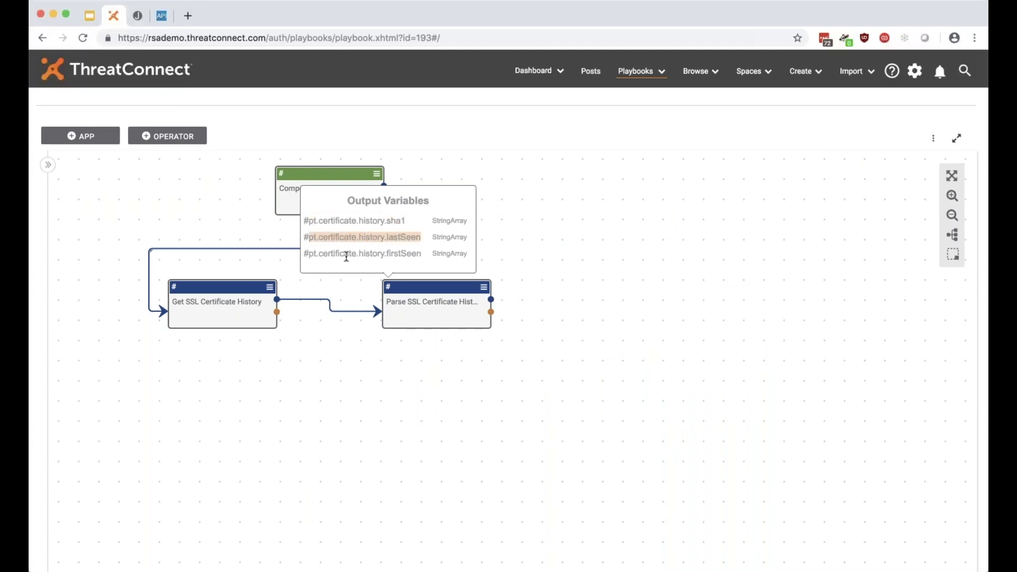
pyautogui.click(605, 288)
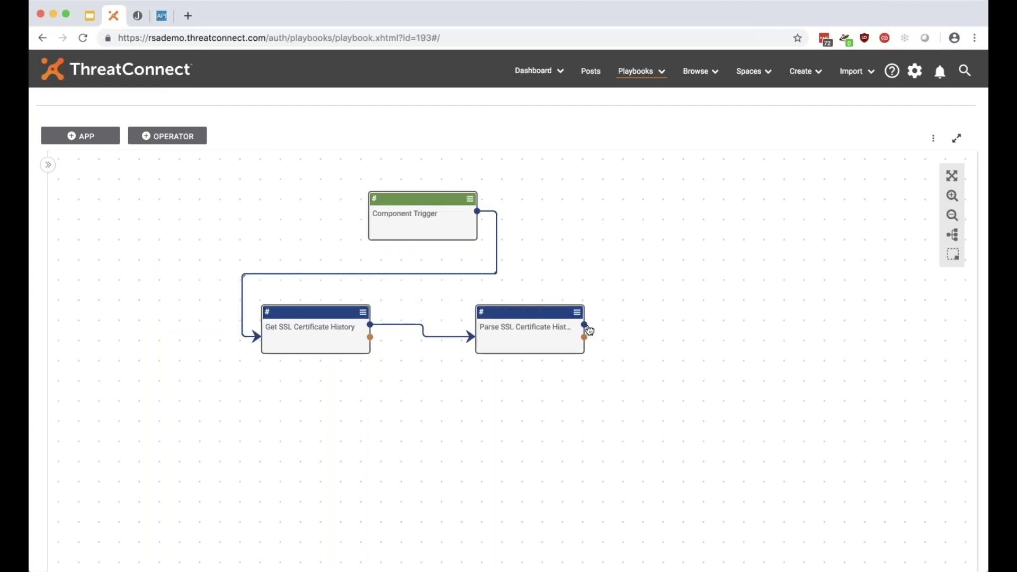
# Recheck the Parse step's outputs and connect its output back to the Component Trigger.
pyautogui.click(482, 311)
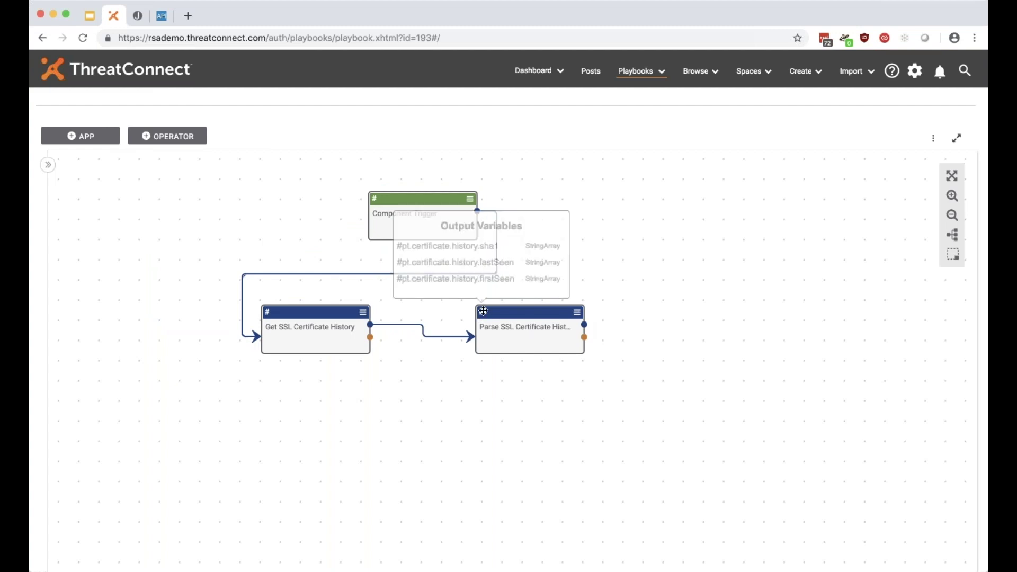
pyautogui.click(443, 313)
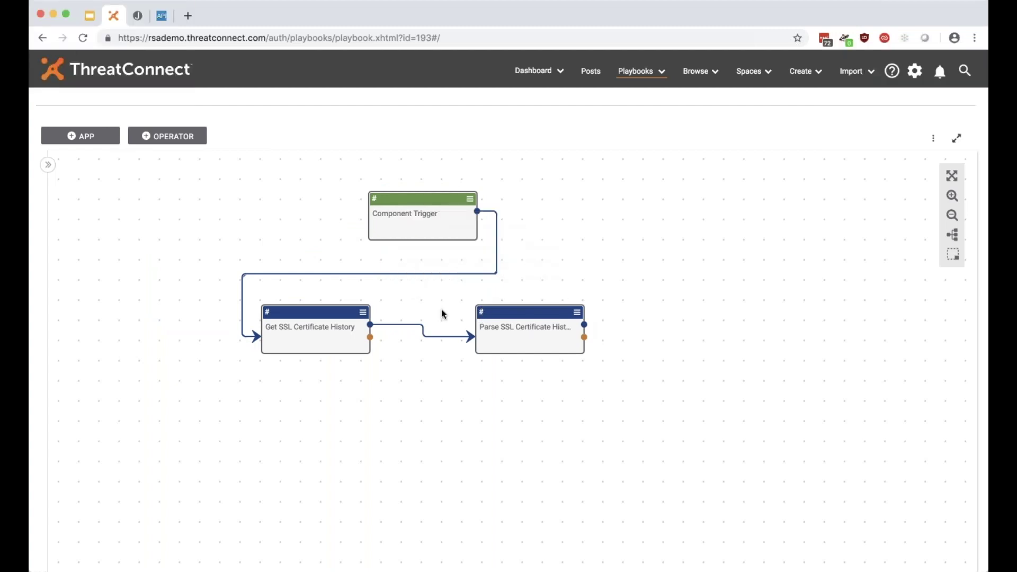
pyautogui.click(482, 311)
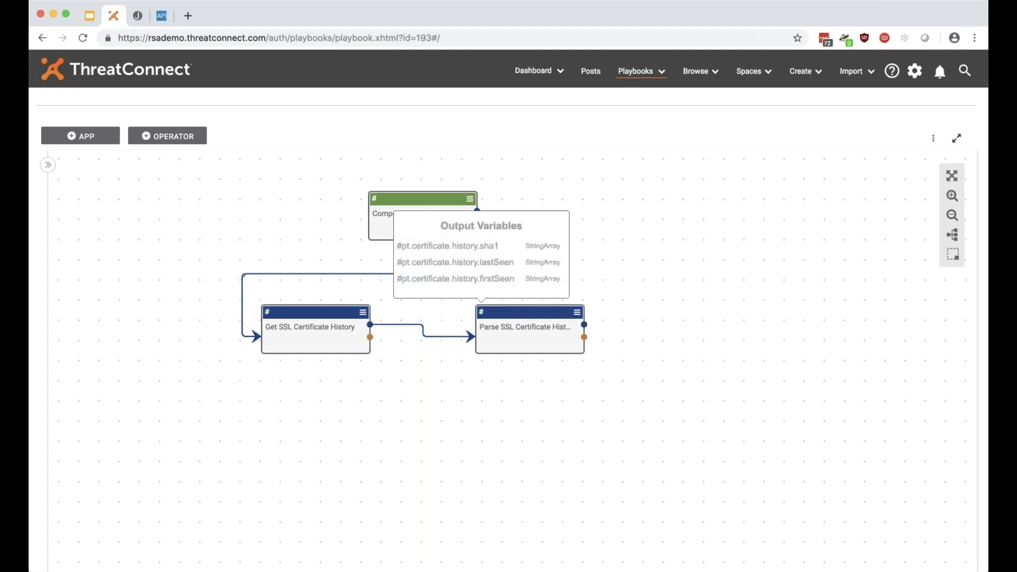
pyautogui.click(365, 221)
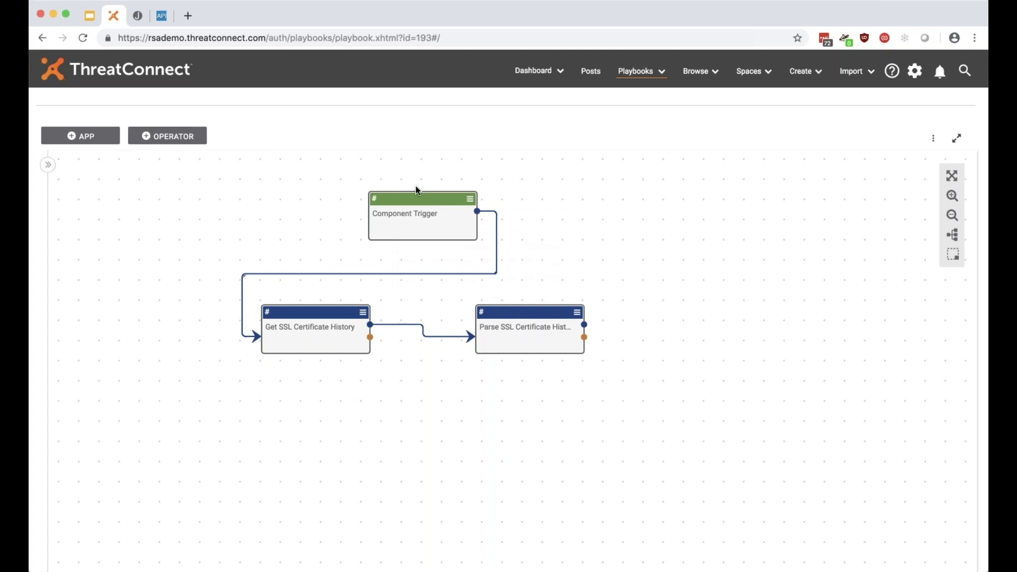
pyautogui.moveTo(584, 324); pyautogui.dragTo(416, 200)
# Open the Component Trigger's settings at its Outputs step.
pyautogui.doubleClick(433, 200)
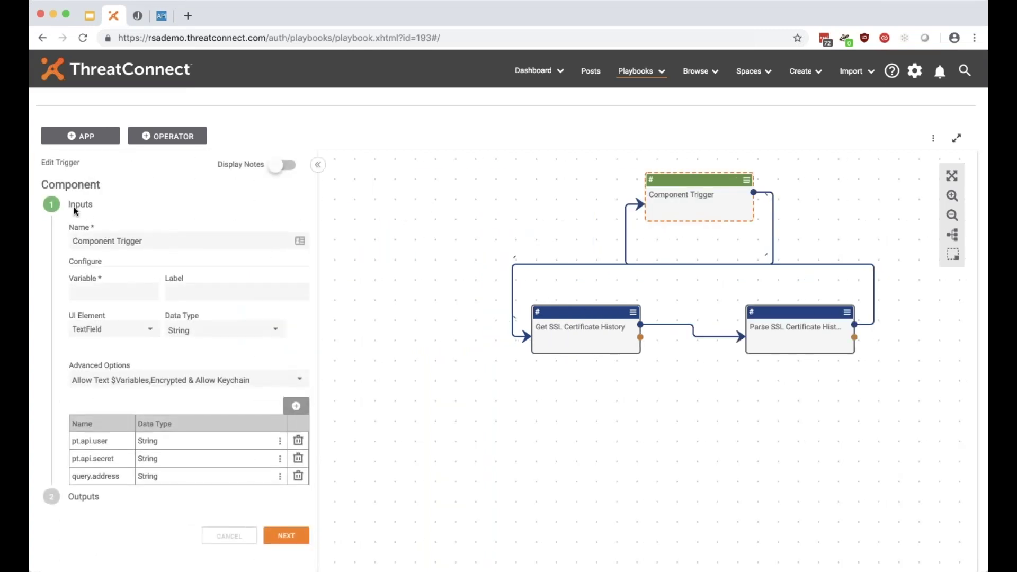
pyautogui.doubleClick(104, 201)
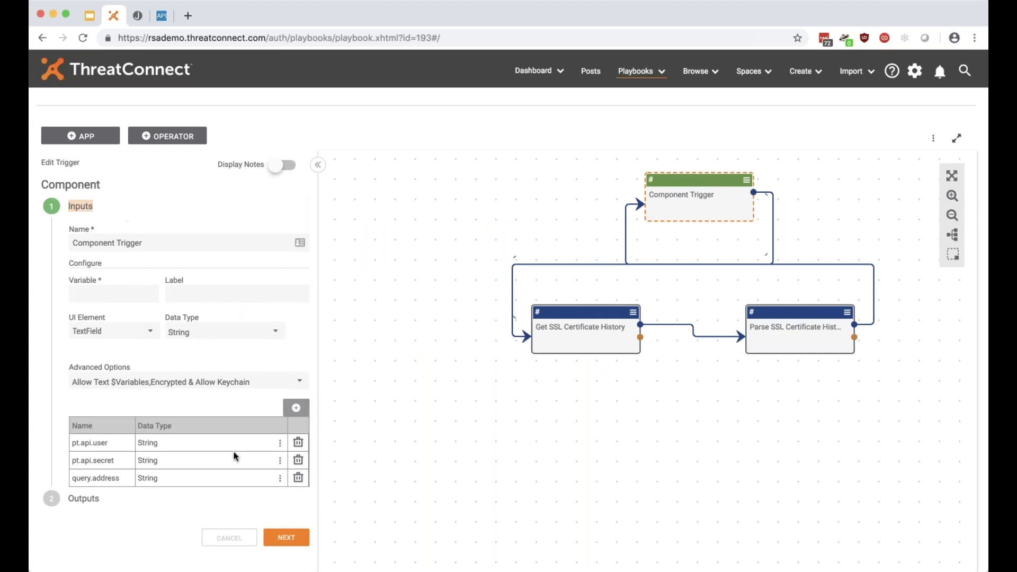
pyautogui.click(284, 531)
pyautogui.moveTo(68, 238); pyautogui.dragTo(120, 239)
# Add output pt.certificate.history.sha1 mapped to the #pt.certificate.history.sha1 value.
pyautogui.click(127, 272)
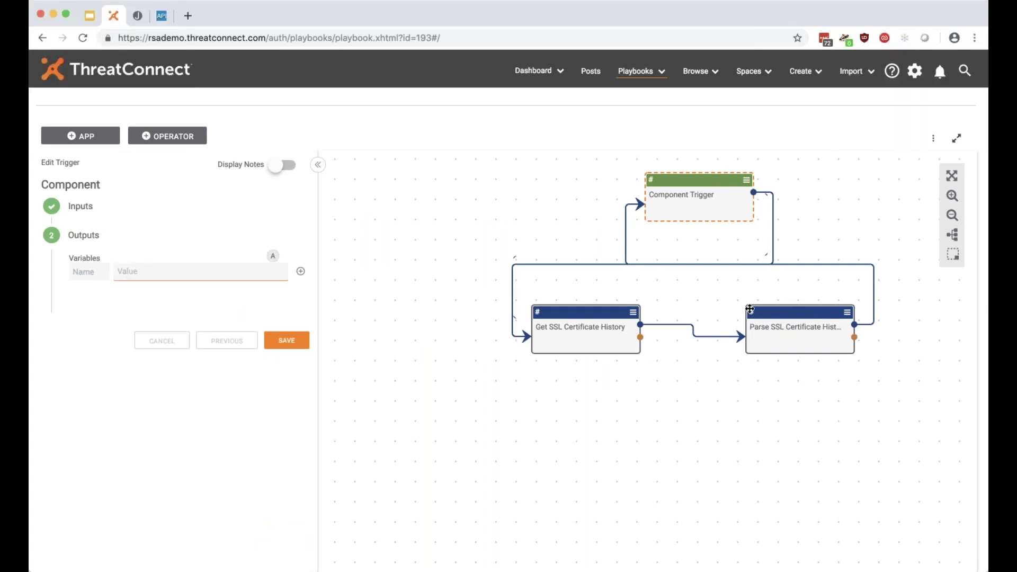
pyautogui.moveTo(749, 307)
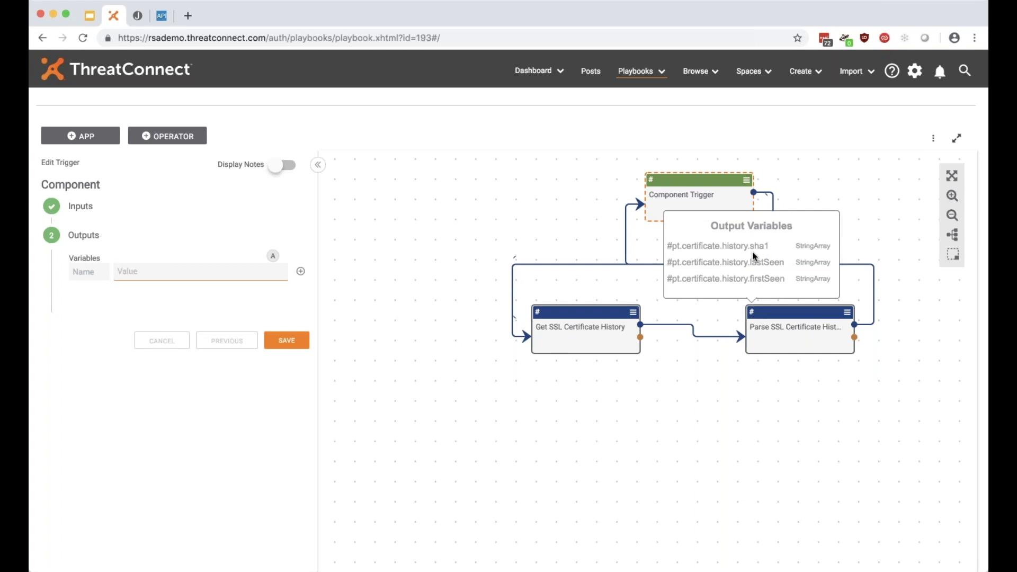
pyautogui.write('#')
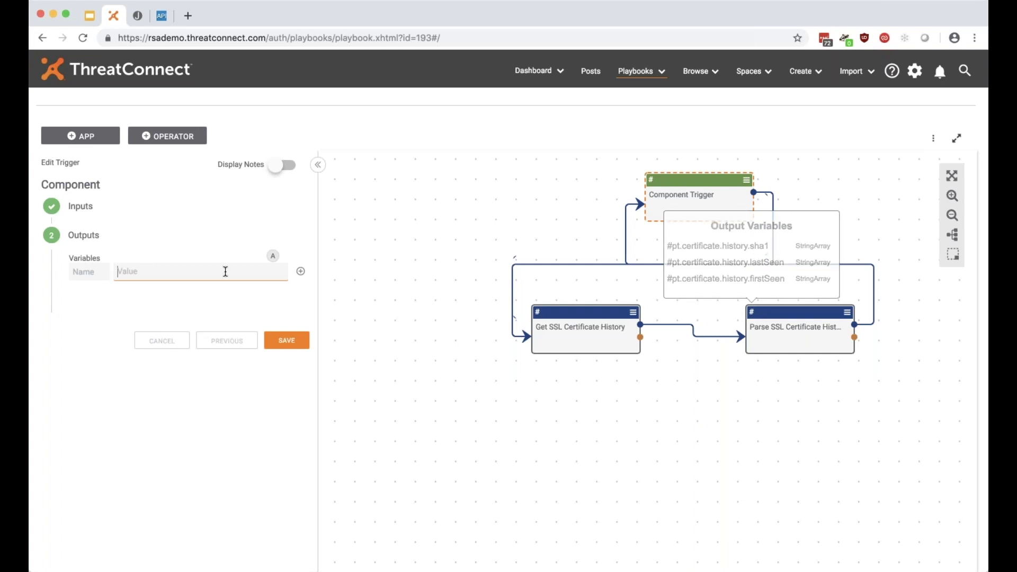
pyautogui.scroll(-5, 209, 365)
pyautogui.scroll(-3, 212, 354)
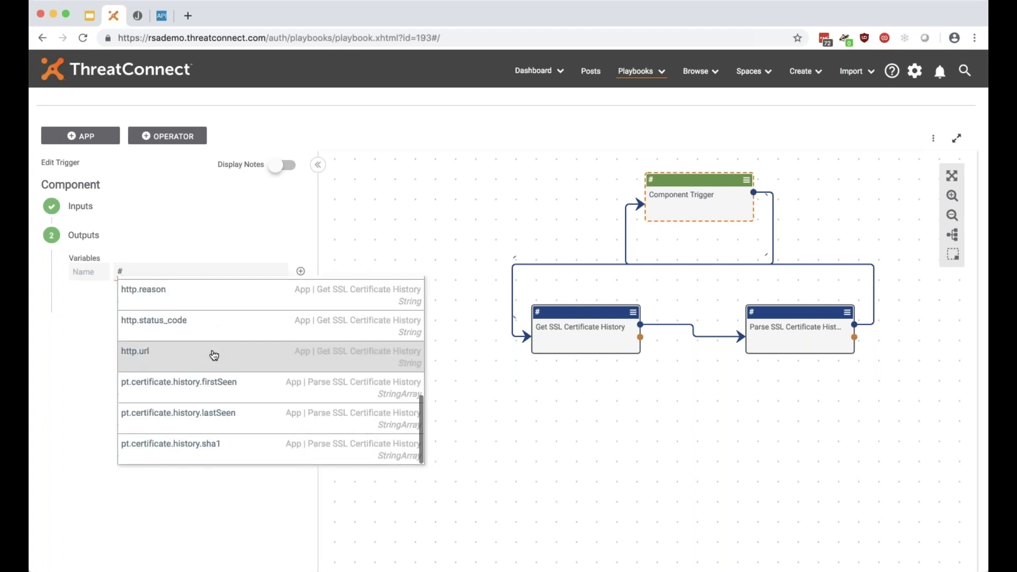
pyautogui.click(202, 456)
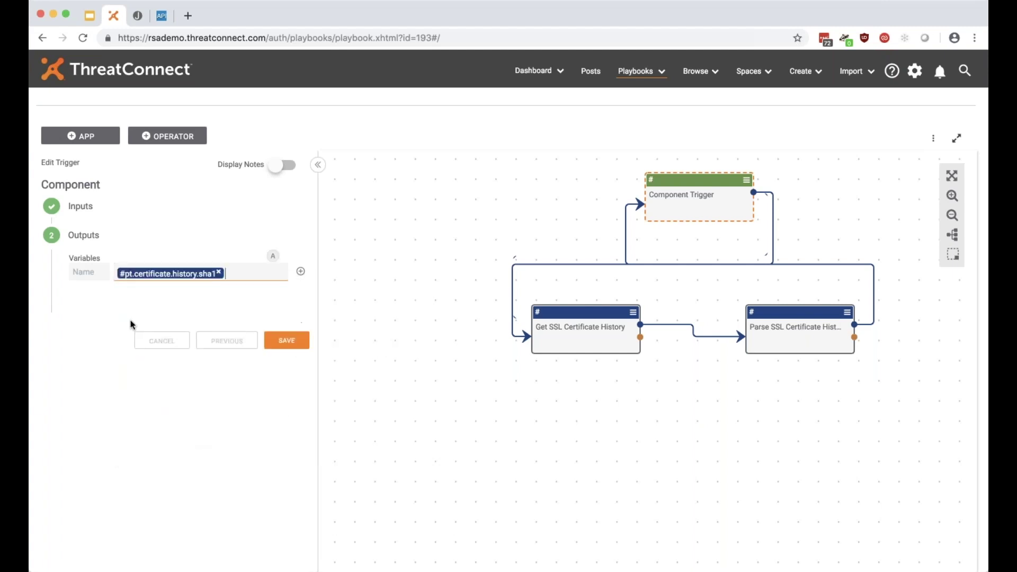
pyautogui.click(94, 270)
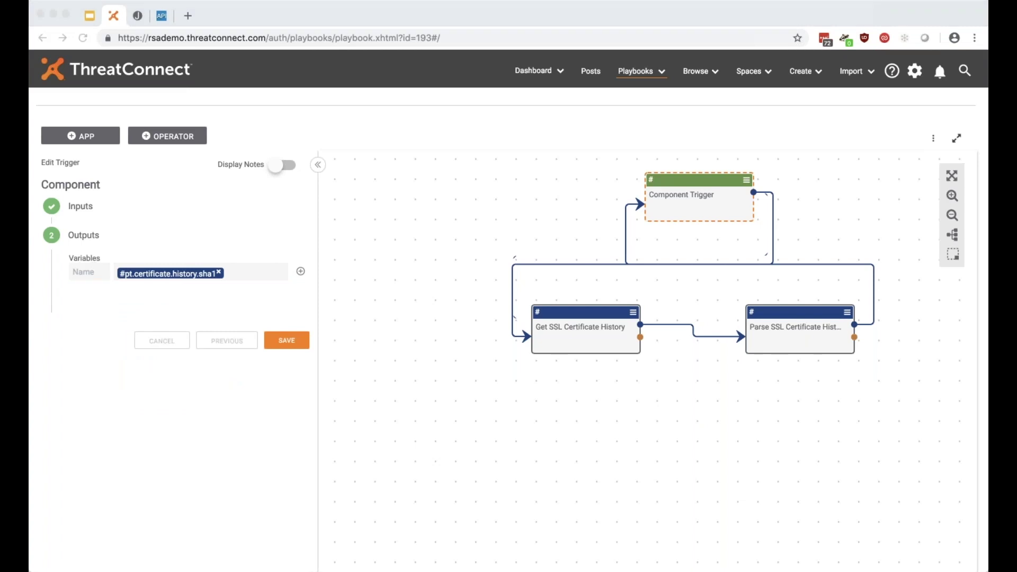
pyautogui.click(89, 272)
pyautogui.write('pt.certificate.history.sha1')
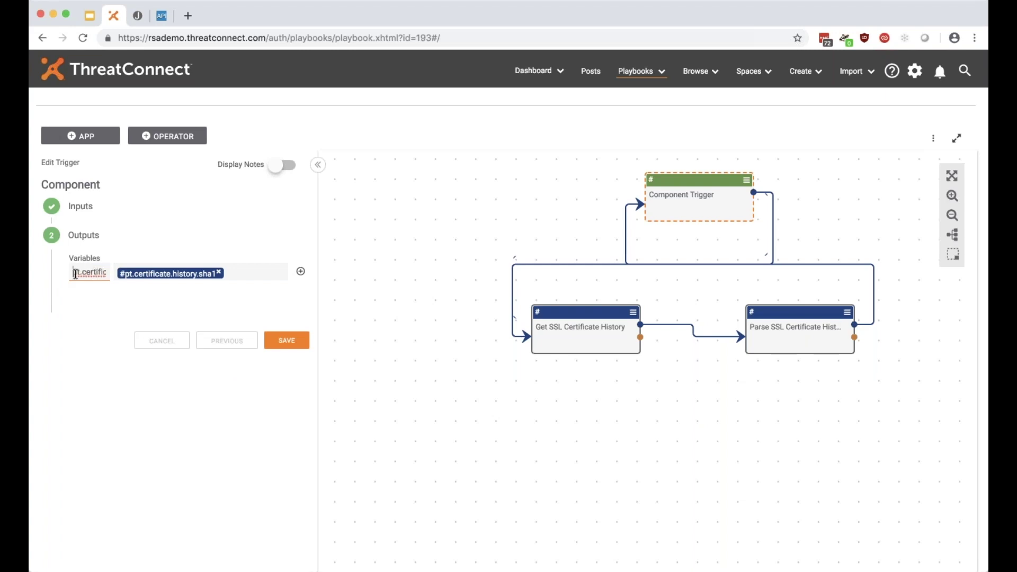
pyautogui.click(301, 272)
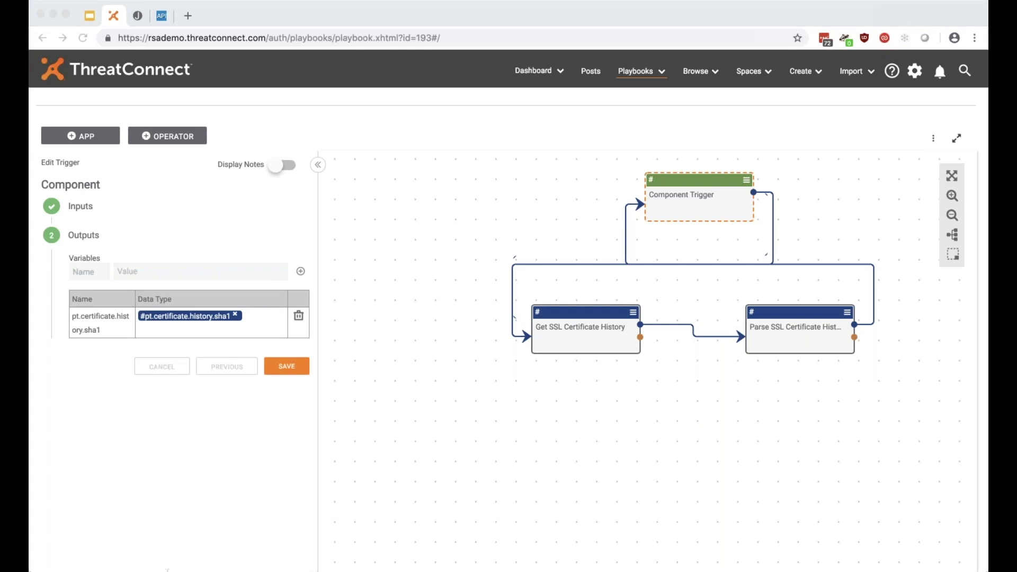
# Add output pt.certificate.history.firstSeen mapped to the firstSeen certificate-history variable.
pyautogui.click(630, 377)
pyautogui.click(101, 272)
pyautogui.write('pt.certificate.history.firstSeen')
pyautogui.press('Tab')
pyautogui.write('#')
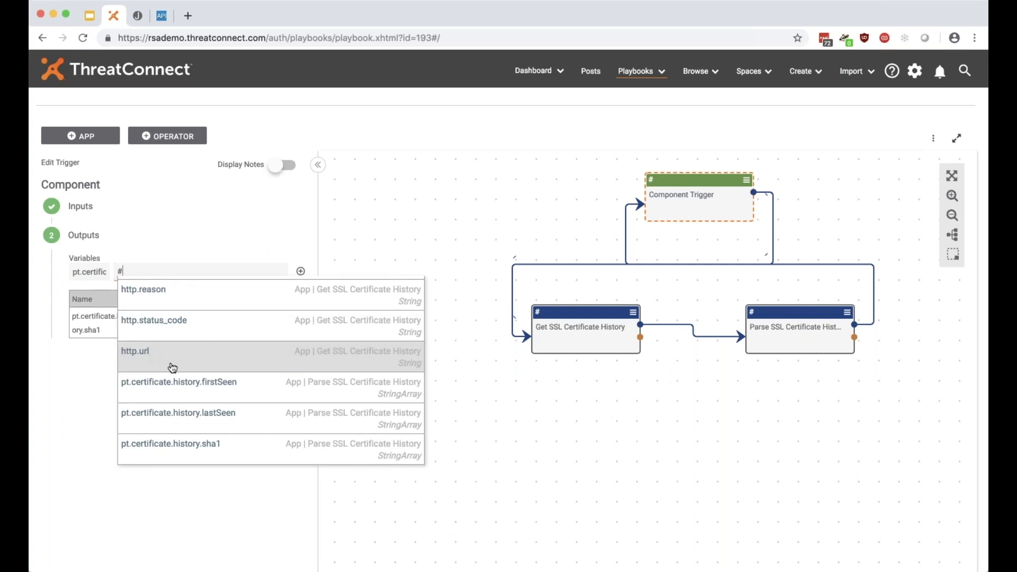
pyautogui.scroll(-1, 177, 372)
pyautogui.click(183, 378)
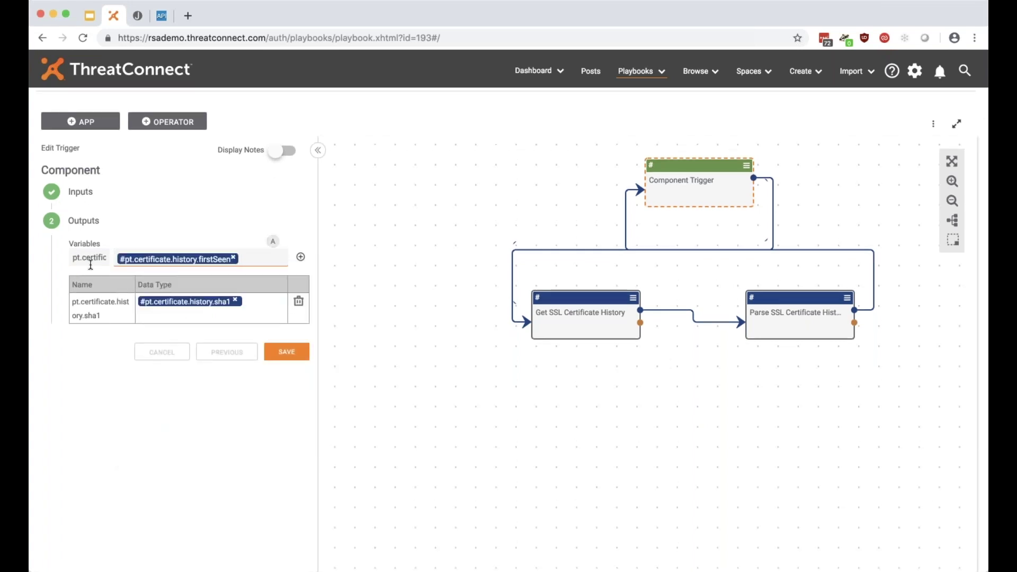
pyautogui.click(300, 257)
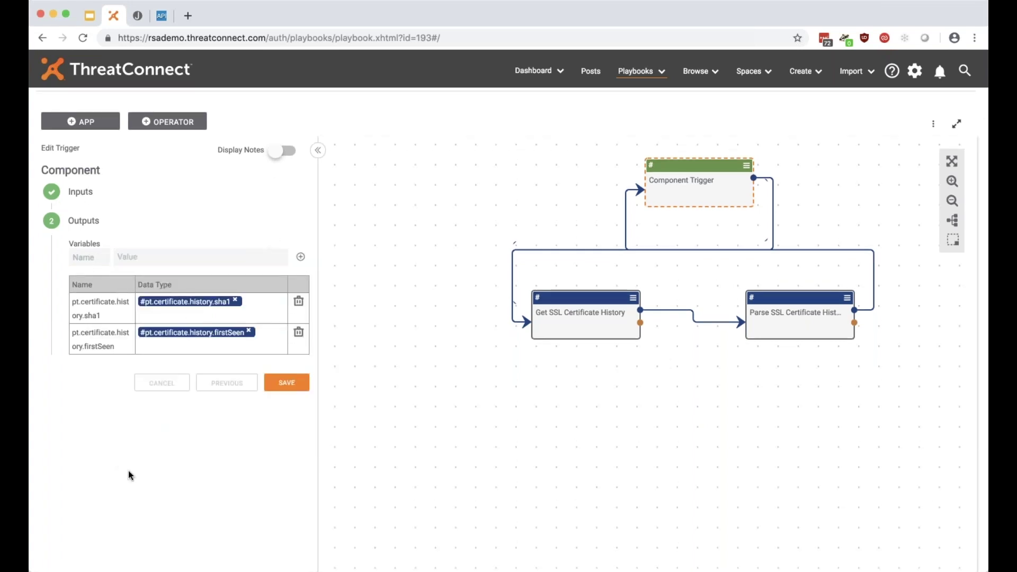
# Add output pt.certificate.history.lastSeen mapped to the lastSeen certificate-history variable.
pyautogui.click(91, 257)
pyautogui.write('firstSeen')
pyautogui.doubleClick(77, 257)
pyautogui.write('pt.certificate.history.firstSeen')
pyautogui.click(157, 270)
pyautogui.click(161, 260)
pyautogui.write('#last')
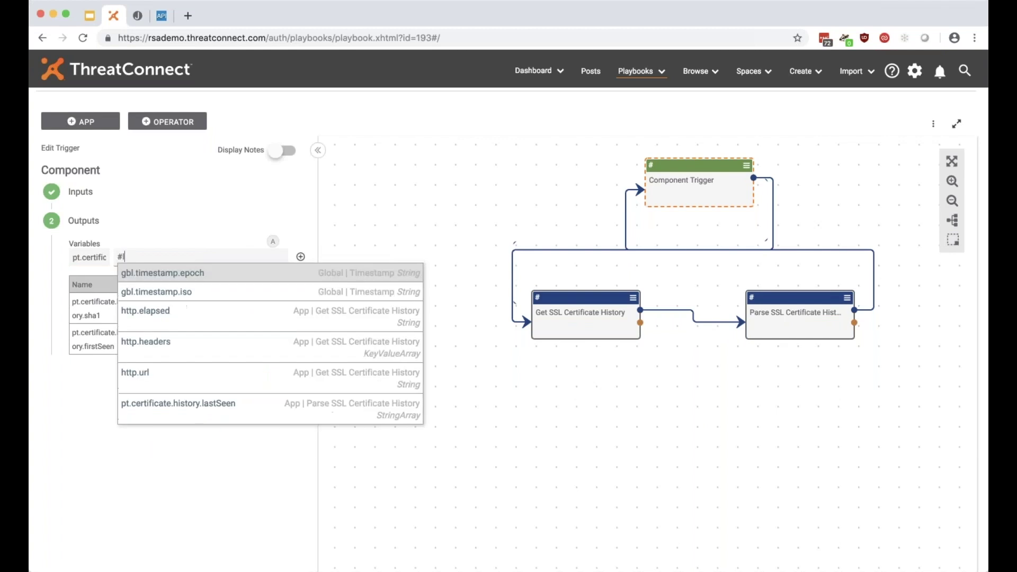
pyautogui.click(197, 278)
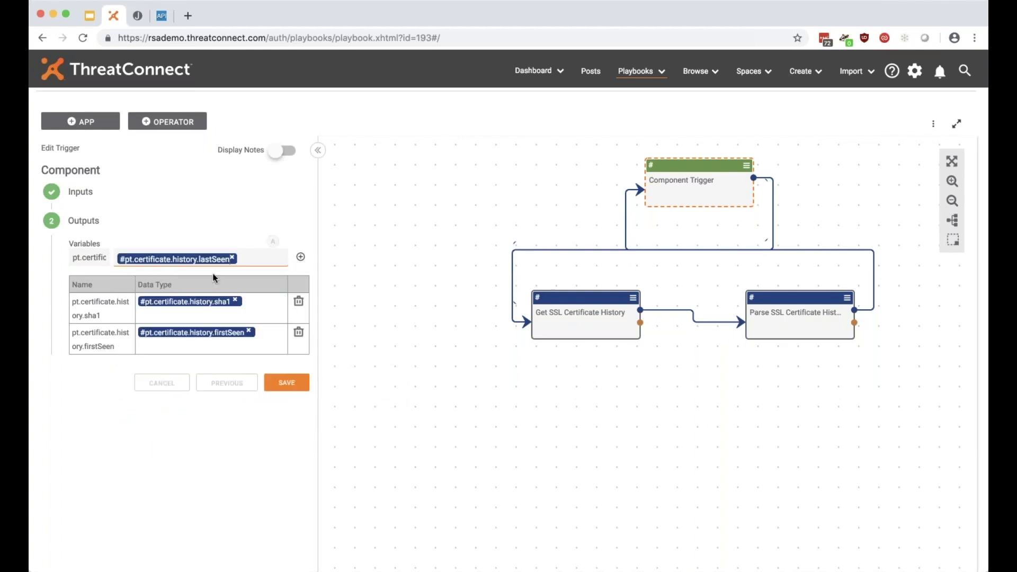
pyautogui.click(300, 256)
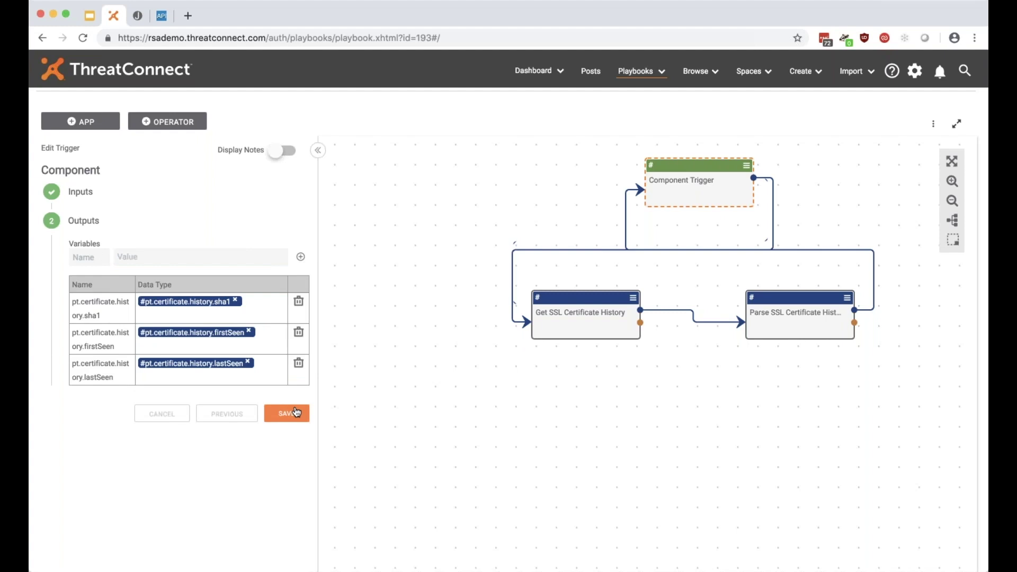
# Add output pt.response.result with value #http.content to the trigger's outputs table.
pyautogui.moveTo(536, 297)
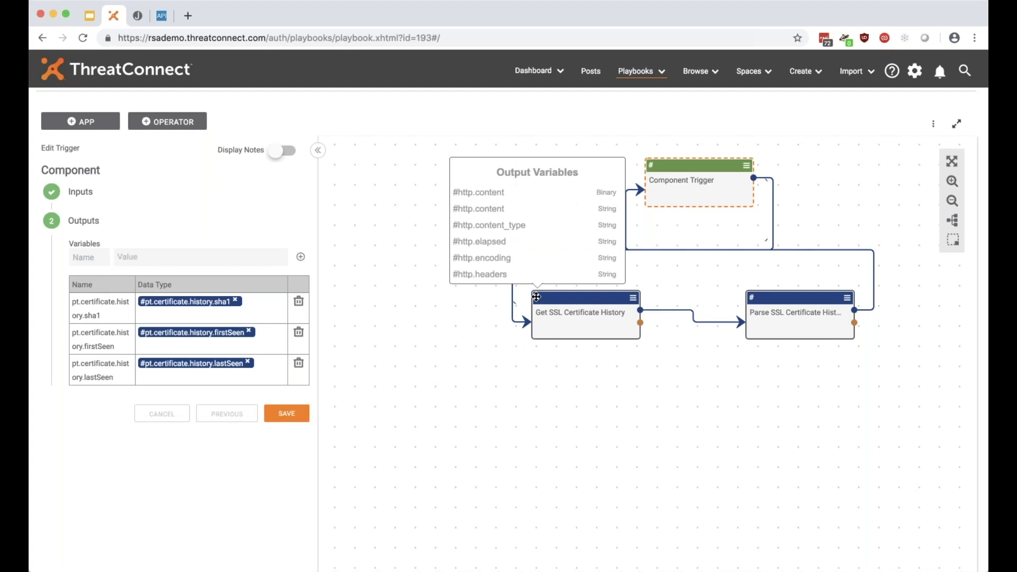
pyautogui.moveTo(453, 192); pyautogui.dragTo(523, 225)
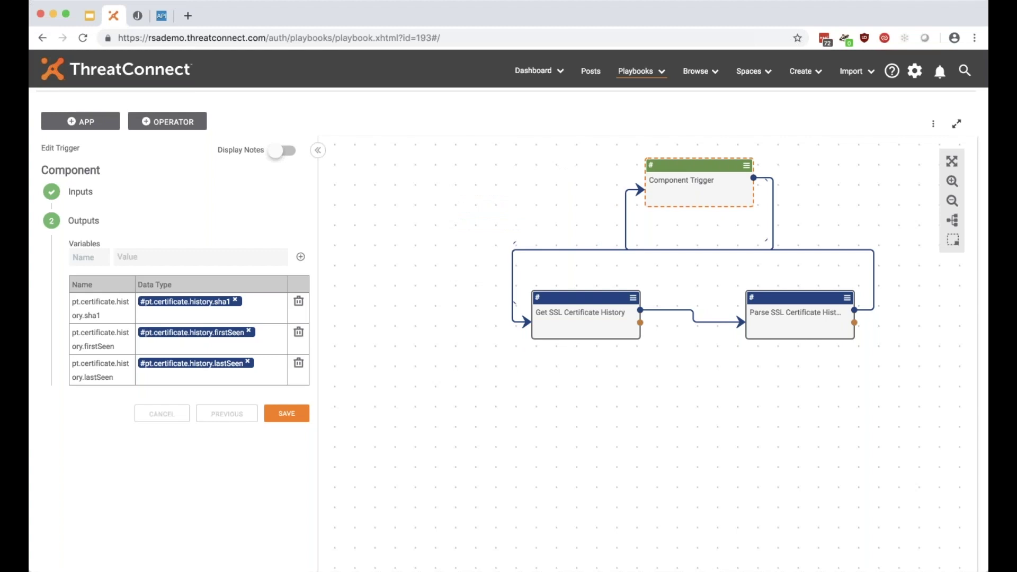
pyautogui.moveTo(751, 298)
pyautogui.click(93, 259)
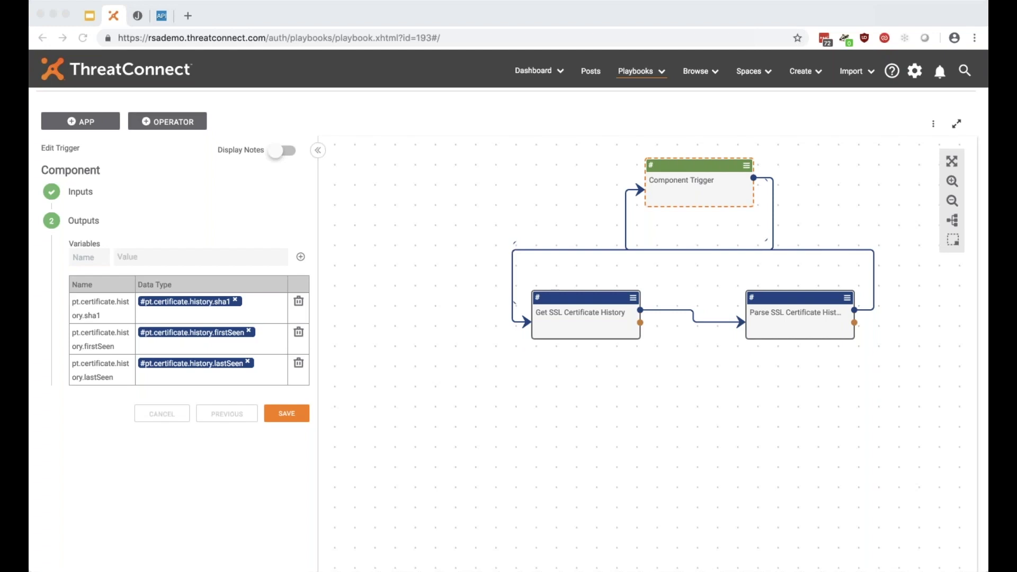
pyautogui.click(615, 424)
pyautogui.click(98, 256)
pyautogui.press('super+v')
pyautogui.click(77, 257)
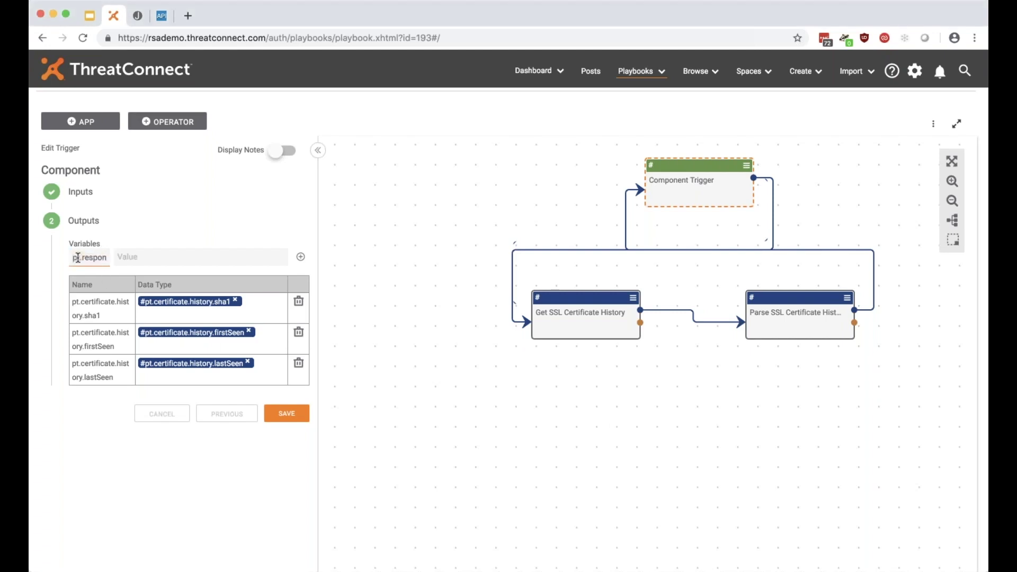
pyautogui.press('Right')
pyautogui.press('Right')
pyautogui.press('Tab')
pyautogui.write('#cont')
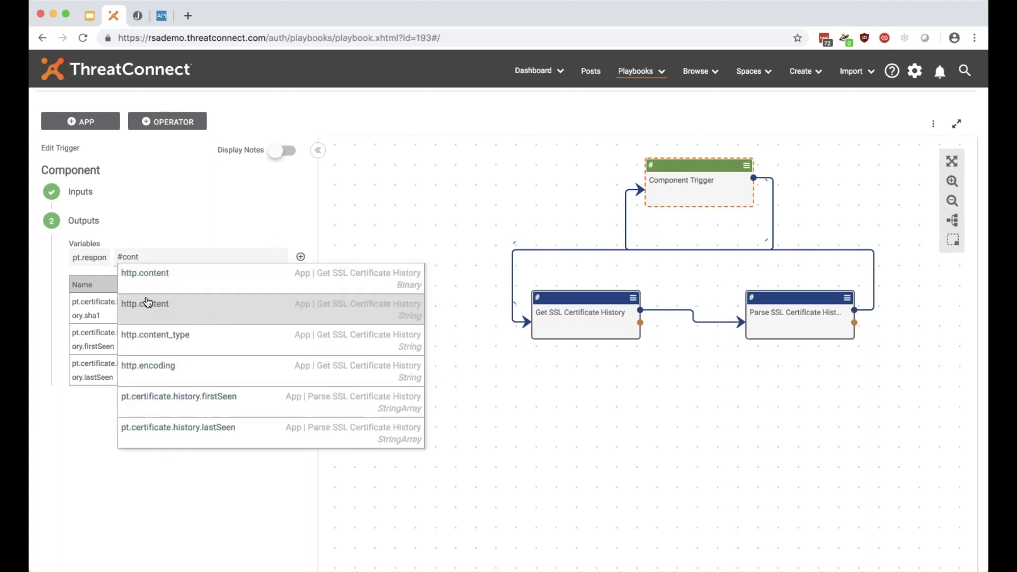
pyautogui.click(143, 305)
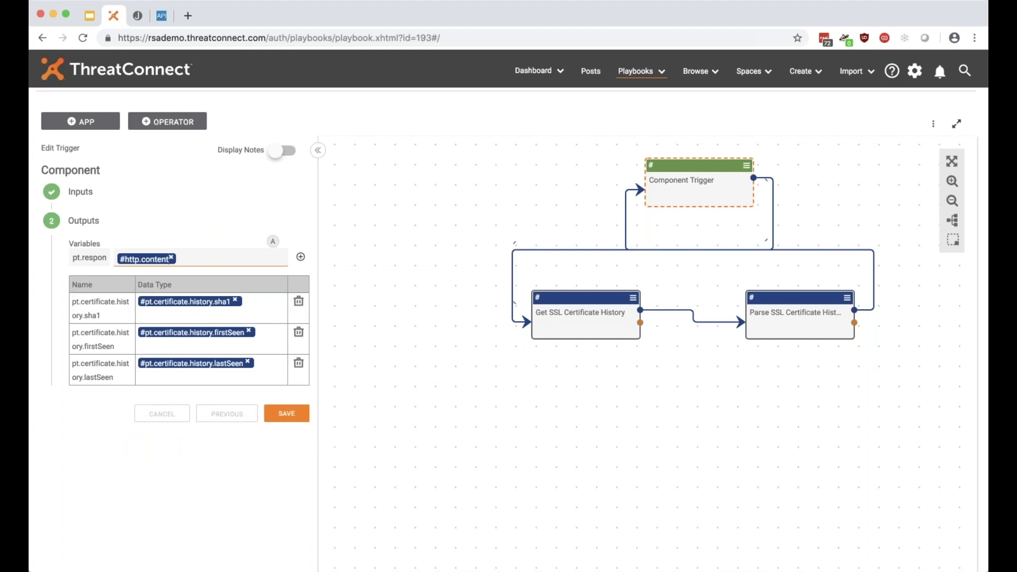
pyautogui.click(300, 257)
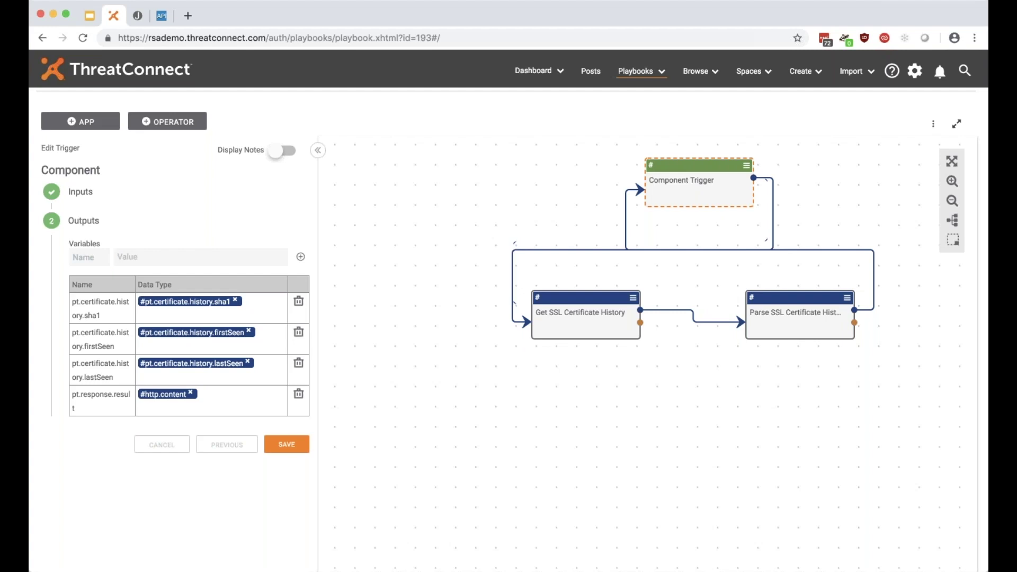
# Save the trigger outputs, then reopen the trigger to review them and cancel without changes.
pyautogui.click(286, 444)
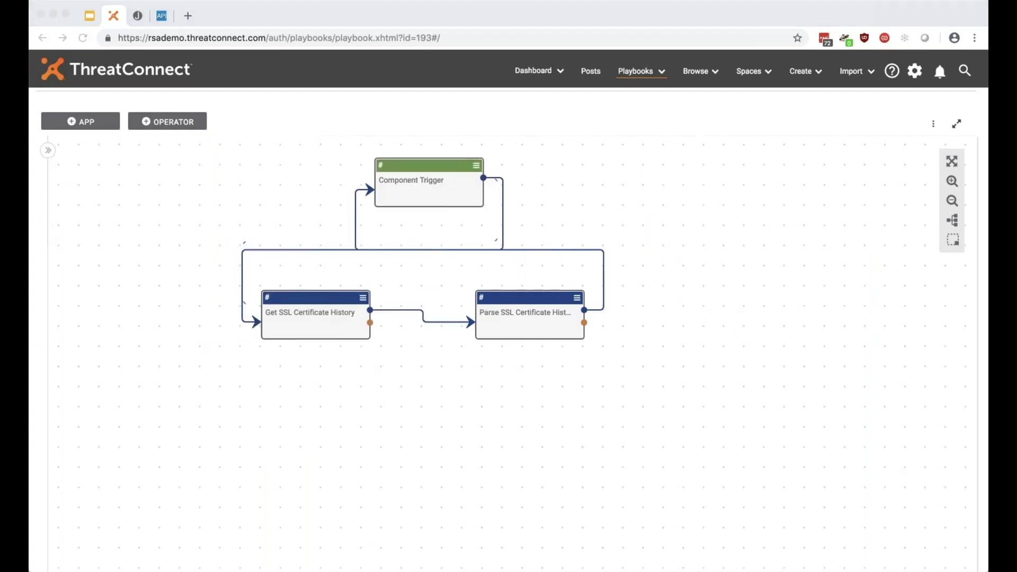
pyautogui.click(604, 454)
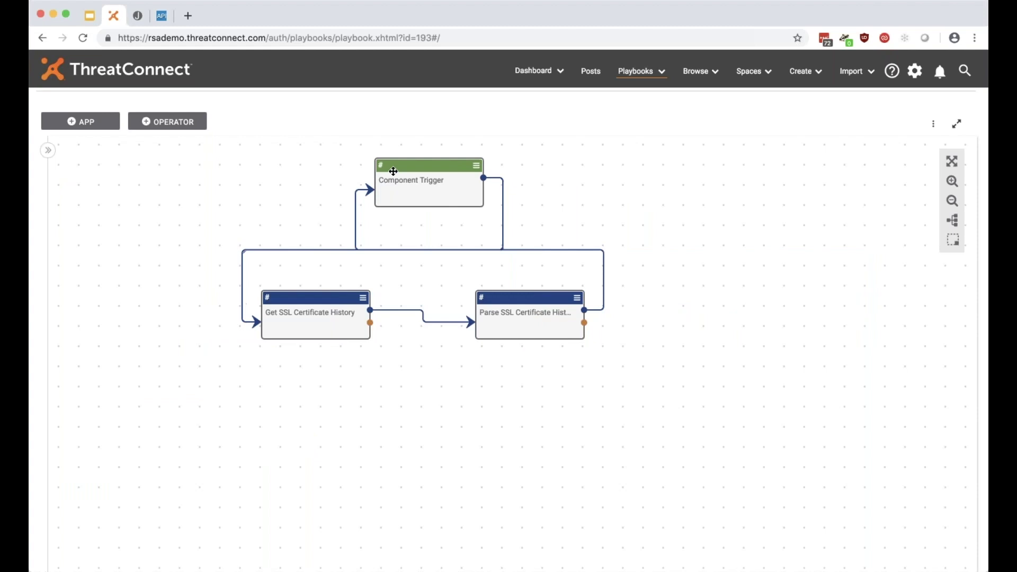
pyautogui.click(427, 191)
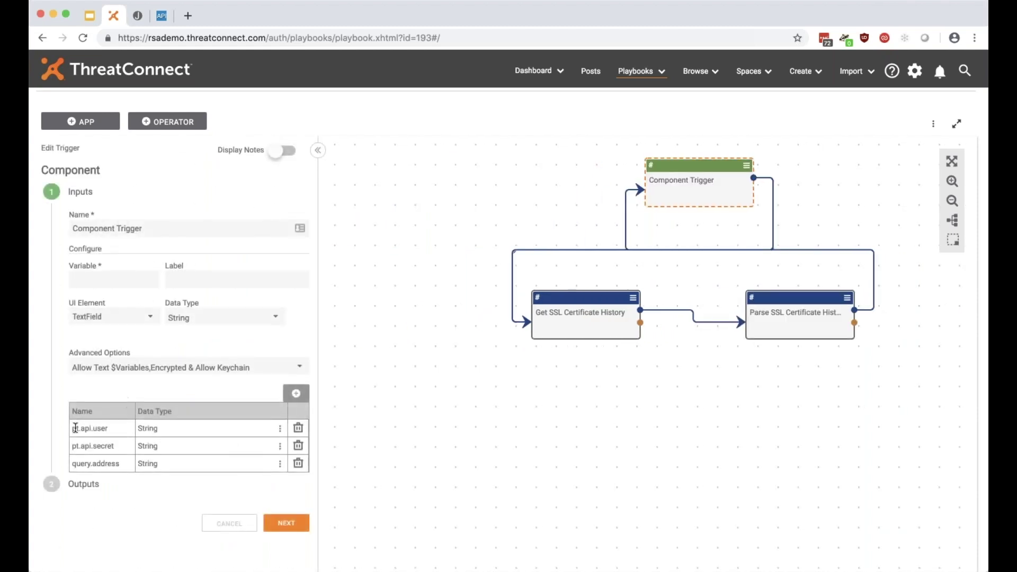
pyautogui.click(277, 525)
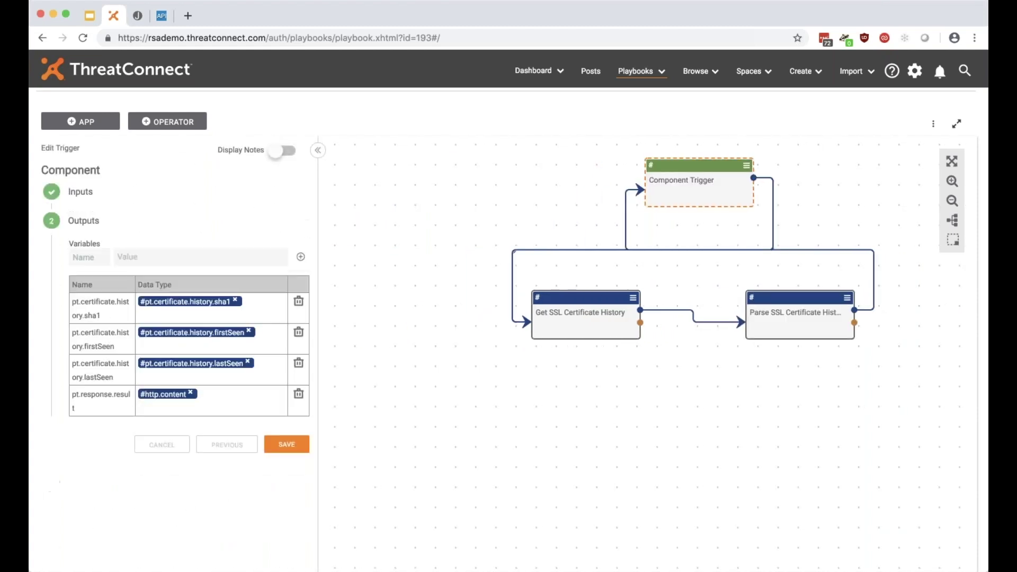
pyautogui.click(161, 444)
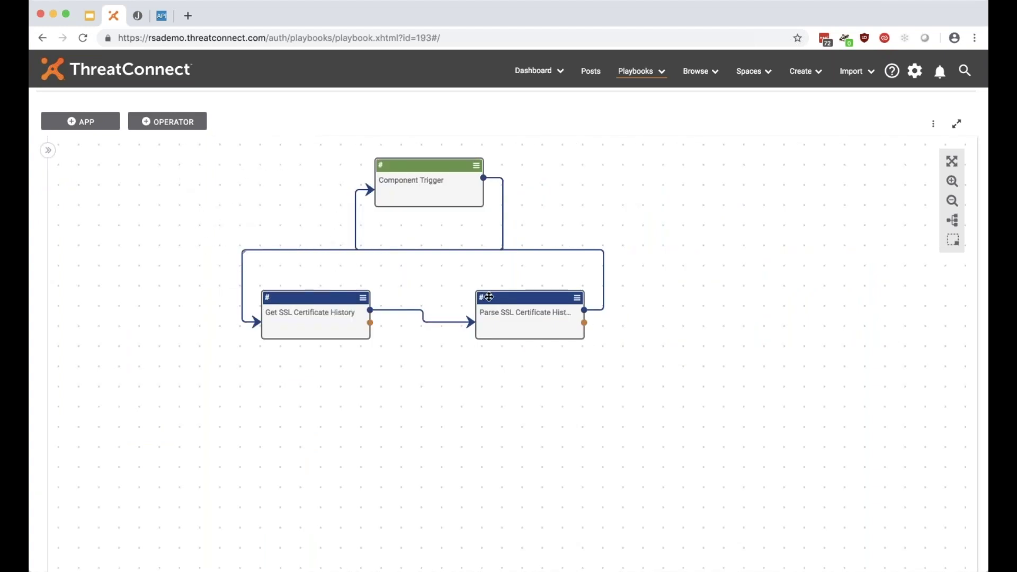
pyautogui.click(825, 38)
# Deactivate the component and add the labels SSL Certificate and PassiveTotal.
pyautogui.click(797, 191)
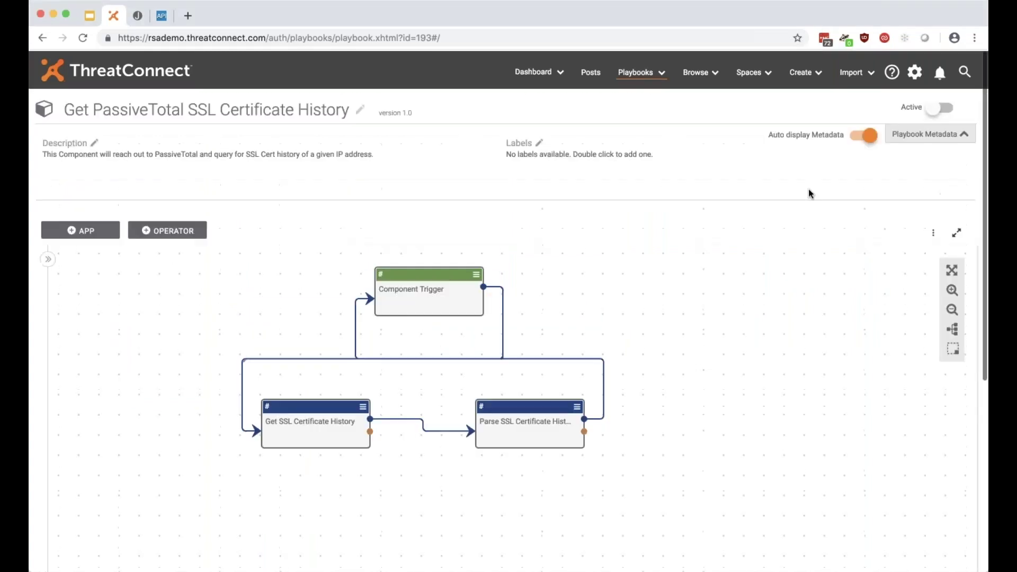
pyautogui.click(944, 107)
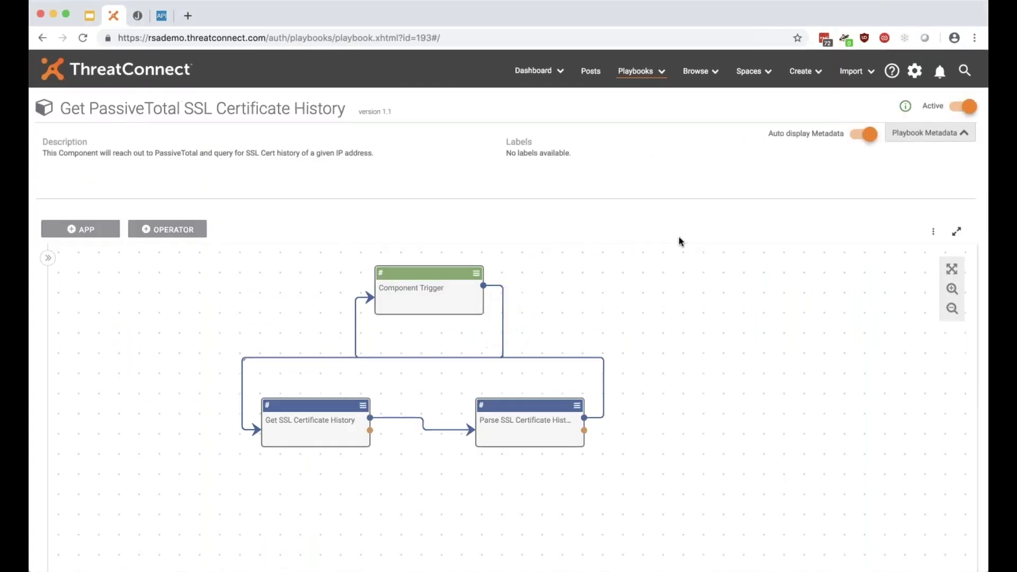
pyautogui.click(962, 108)
pyautogui.click(539, 142)
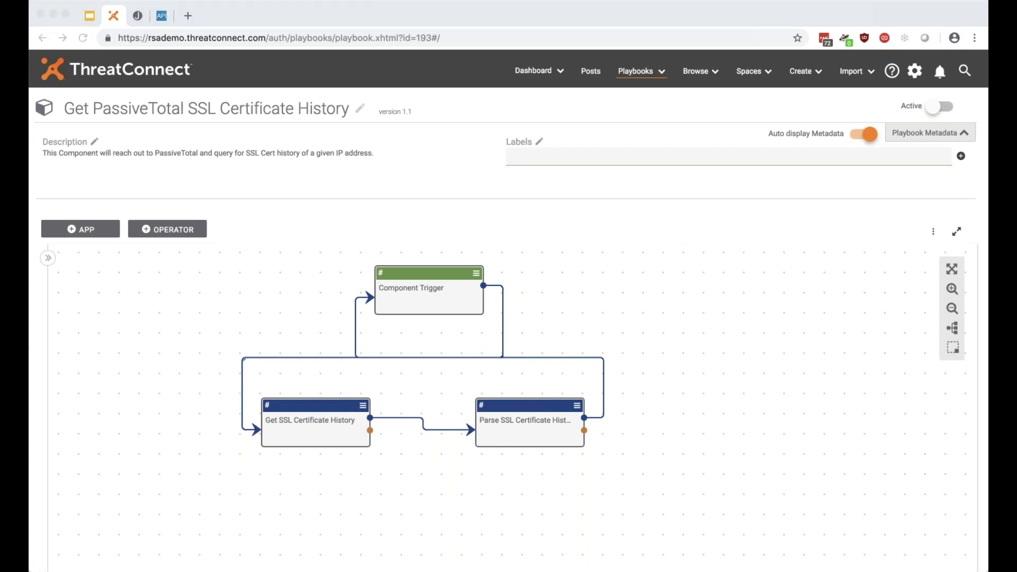
pyautogui.click(566, 154)
pyautogui.write('SSL Certificate')
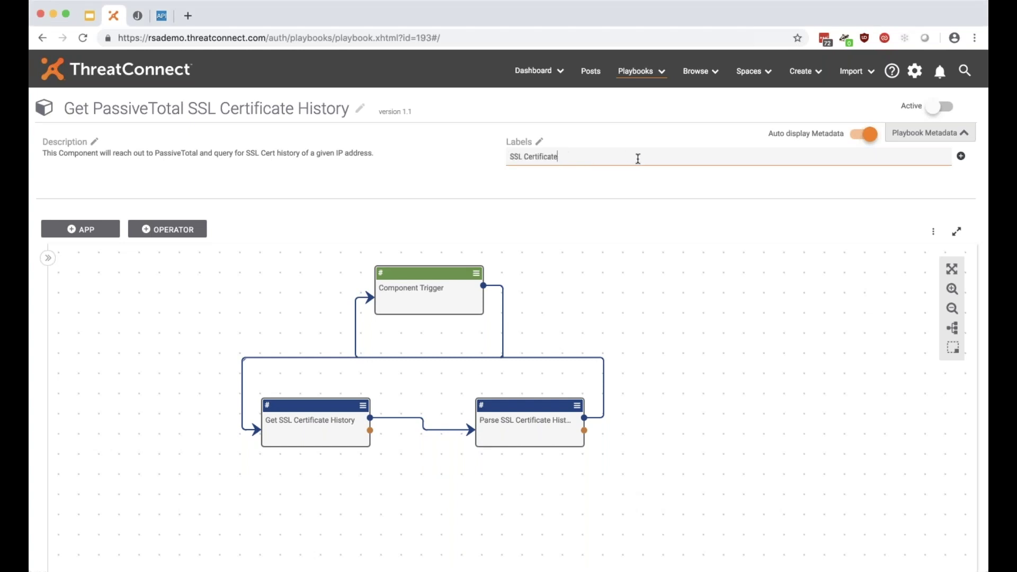
pyautogui.click(960, 156)
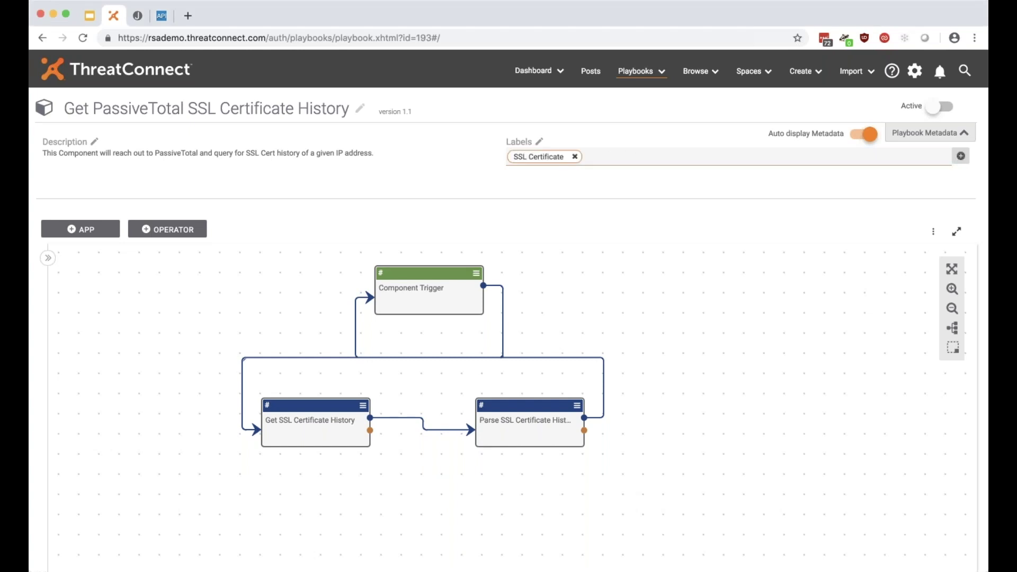
pyautogui.click(668, 166)
pyautogui.write('PassiveTotal')
pyautogui.click(962, 157)
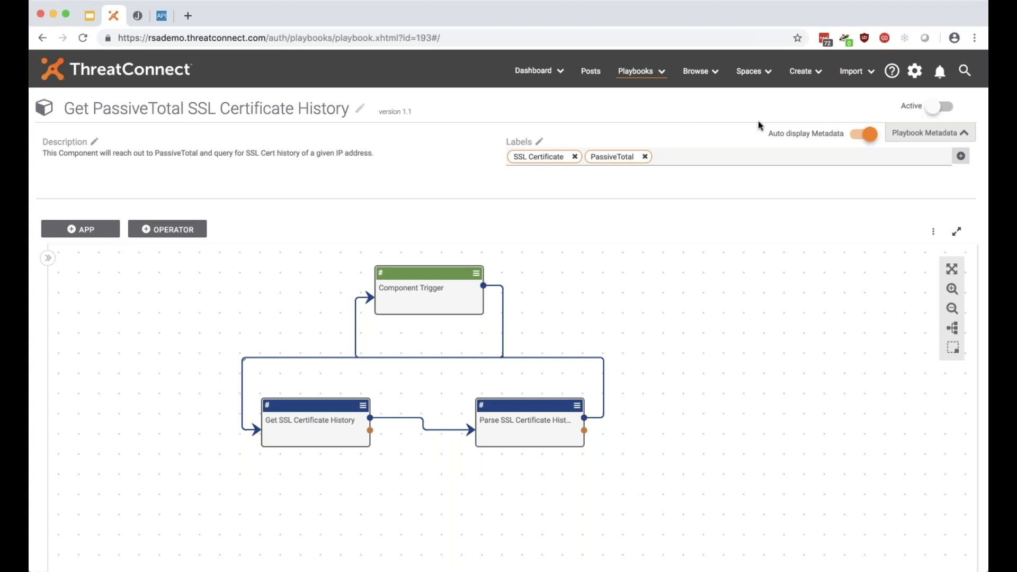
pyautogui.click(540, 143)
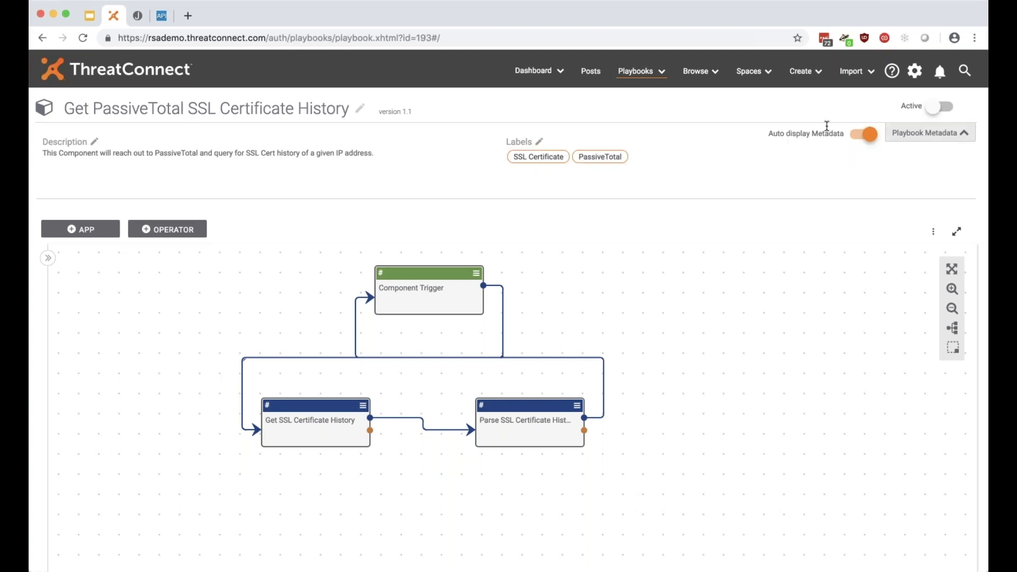
# Reactivate the component as version 1.2 and return to the Playbooks list.
pyautogui.click(943, 108)
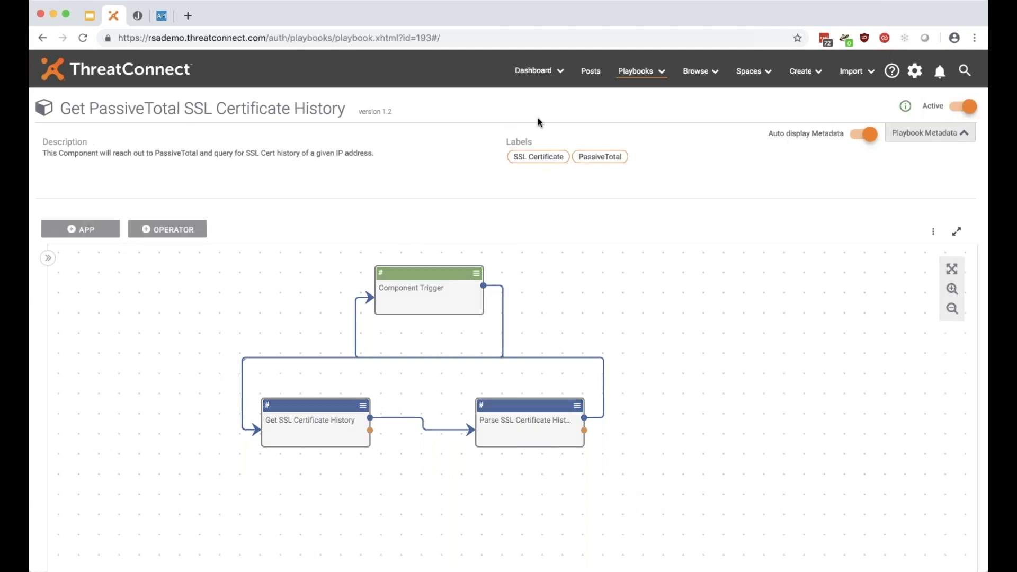
pyautogui.click(637, 73)
pyautogui.click(637, 73)
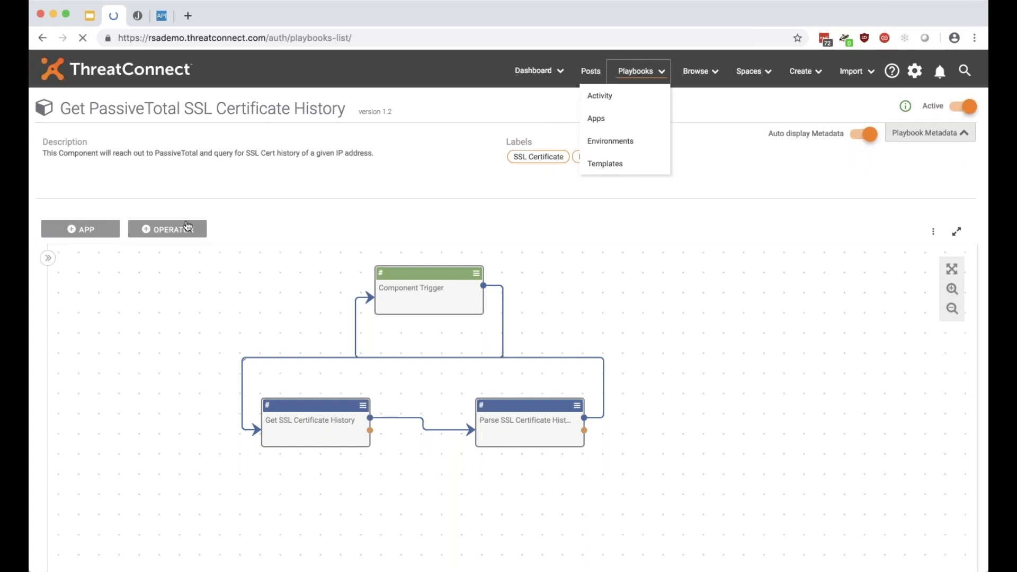
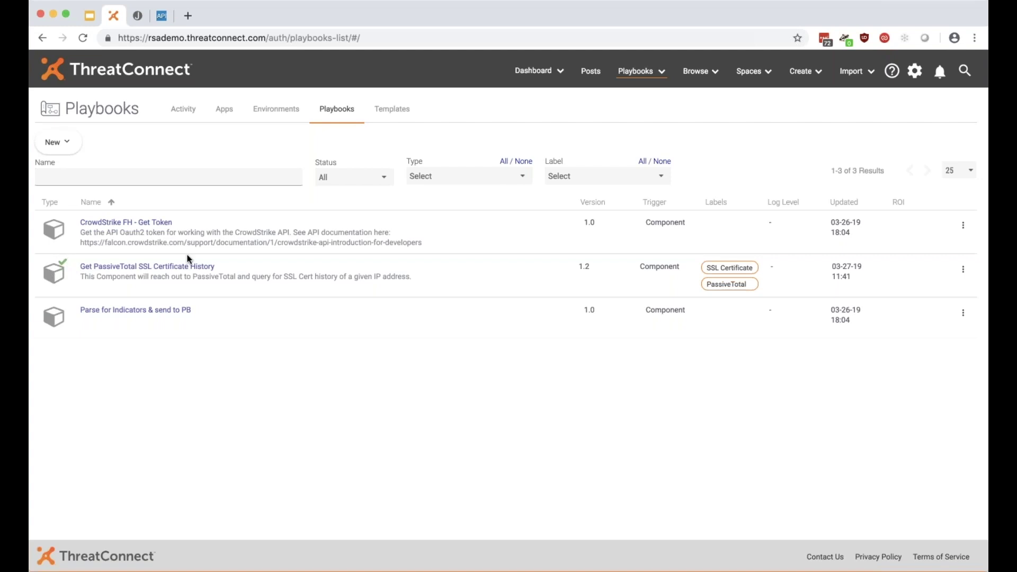
# Create playbook 'PREPROD: Test PT SSL Cert History' described as 'Playbook to test my new Component'.
pyautogui.click(69, 155)
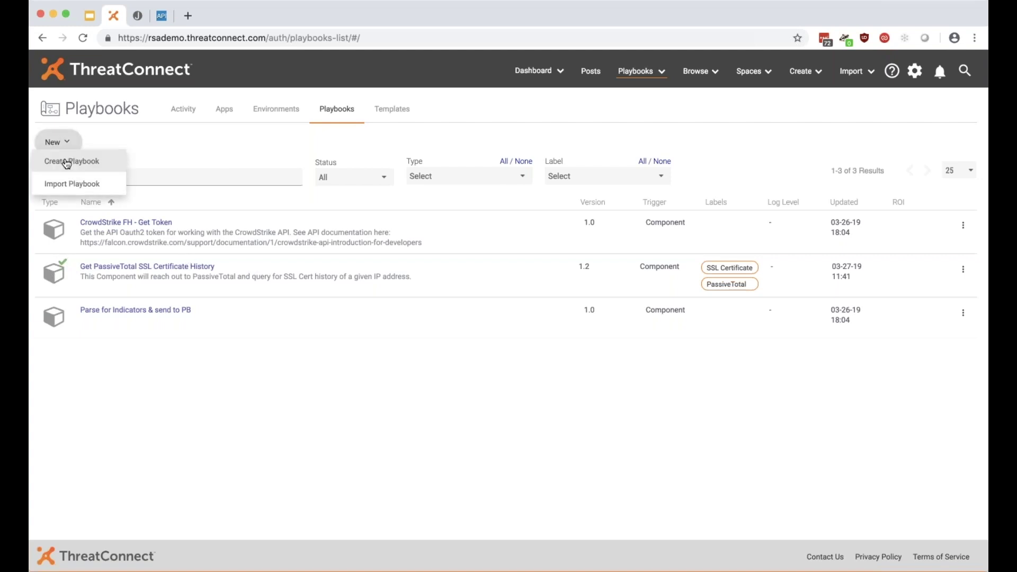
pyautogui.click(66, 161)
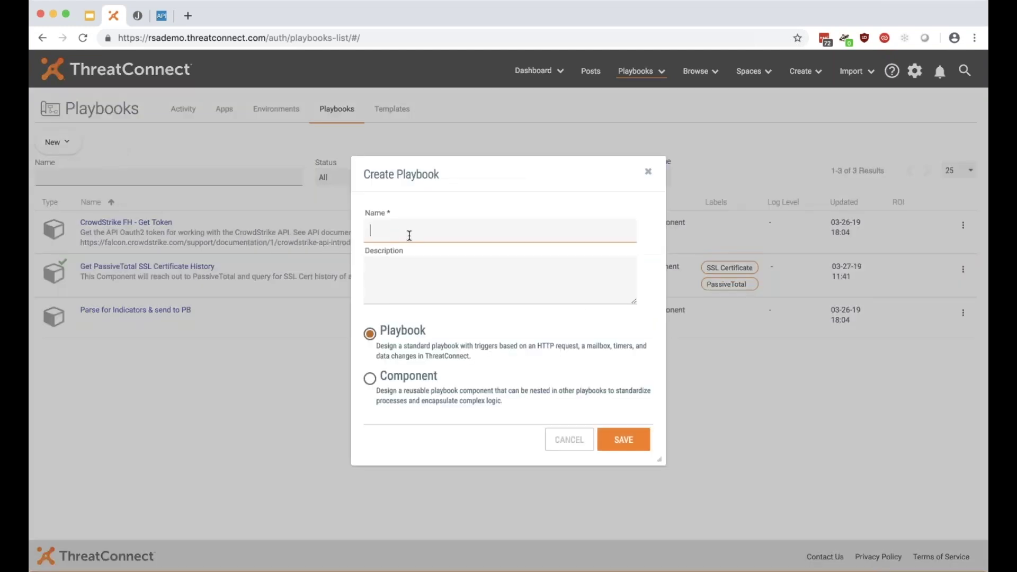
pyautogui.write('PREPROD: Test SS SSL Cert History')
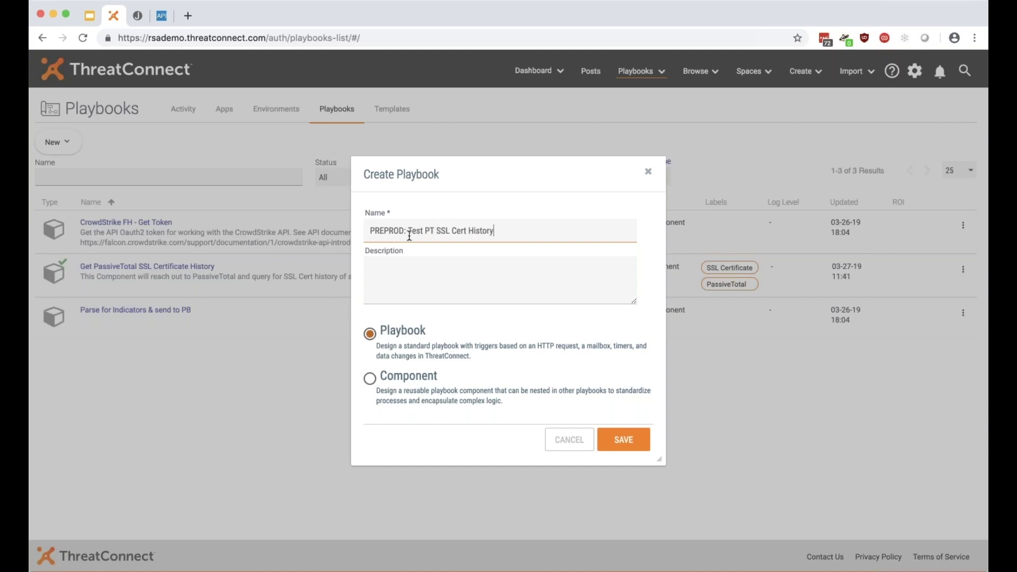
pyautogui.click(408, 280)
pyautogui.write('Playbook to test my new Component!')
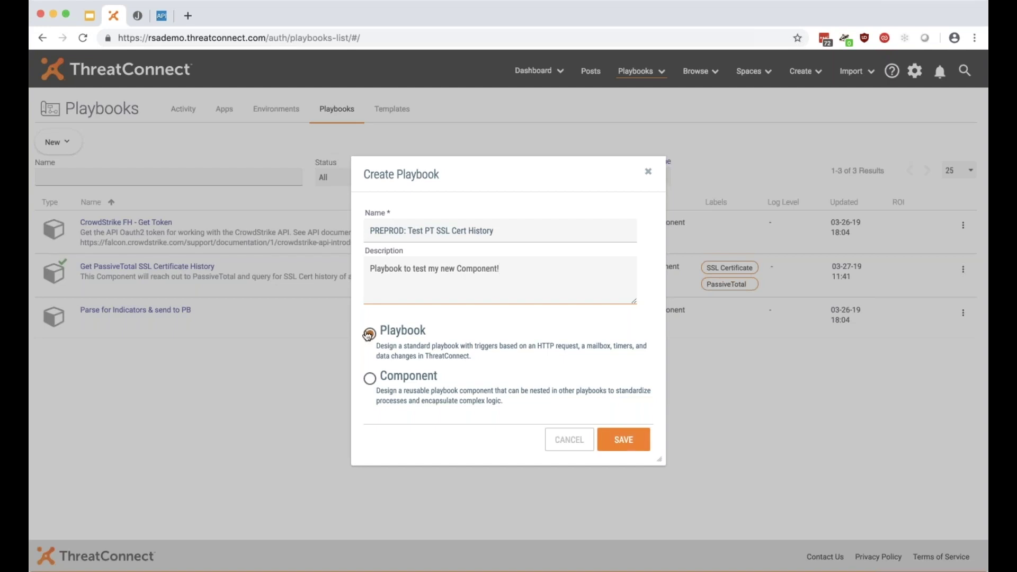
pyautogui.click(615, 439)
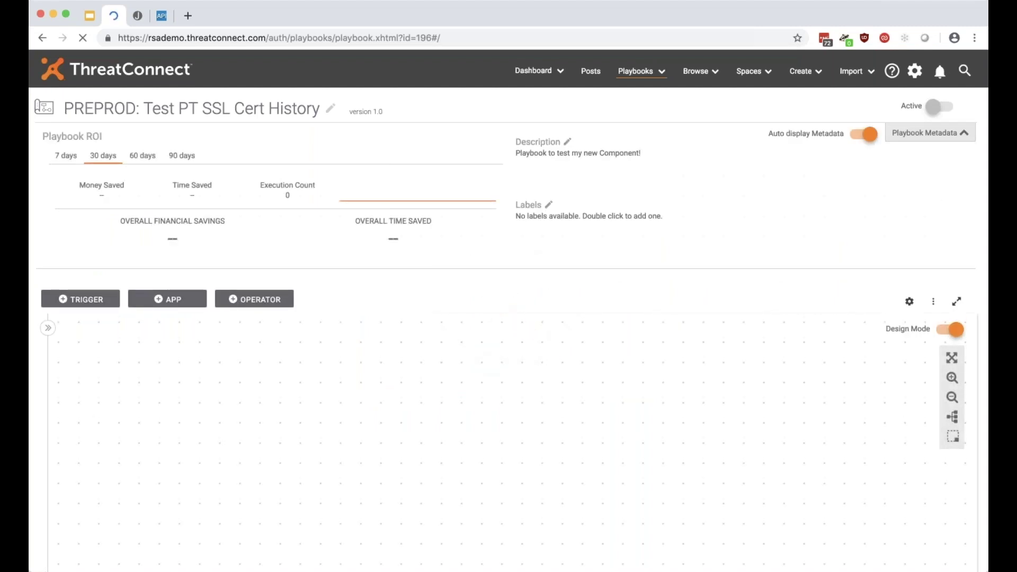
# Place an HttpLink trigger from the External section on the canvas, nudged slightly left.
pyautogui.scroll(-2, 369, 247)
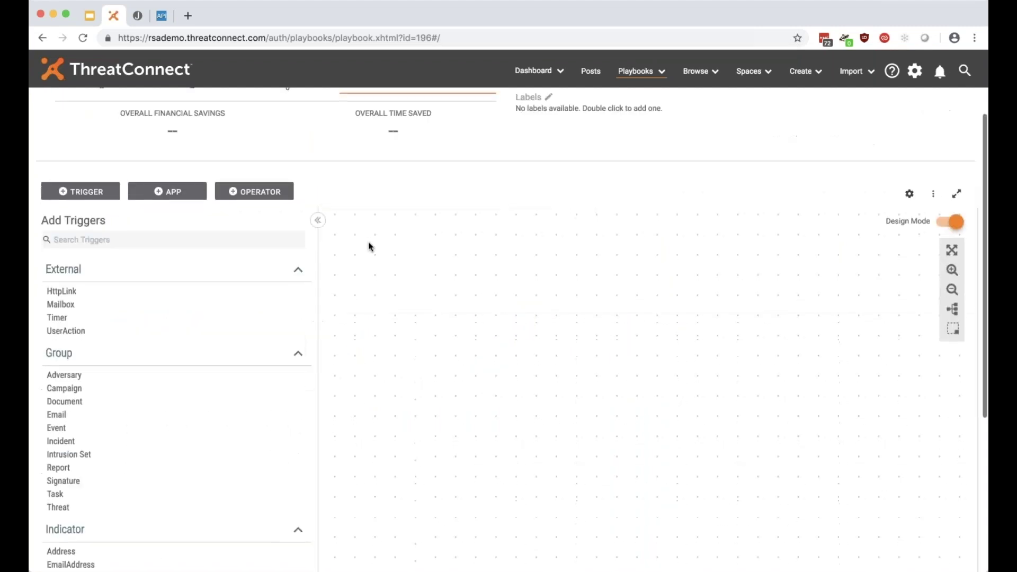
pyautogui.moveTo(143, 299); pyautogui.dragTo(509, 264)
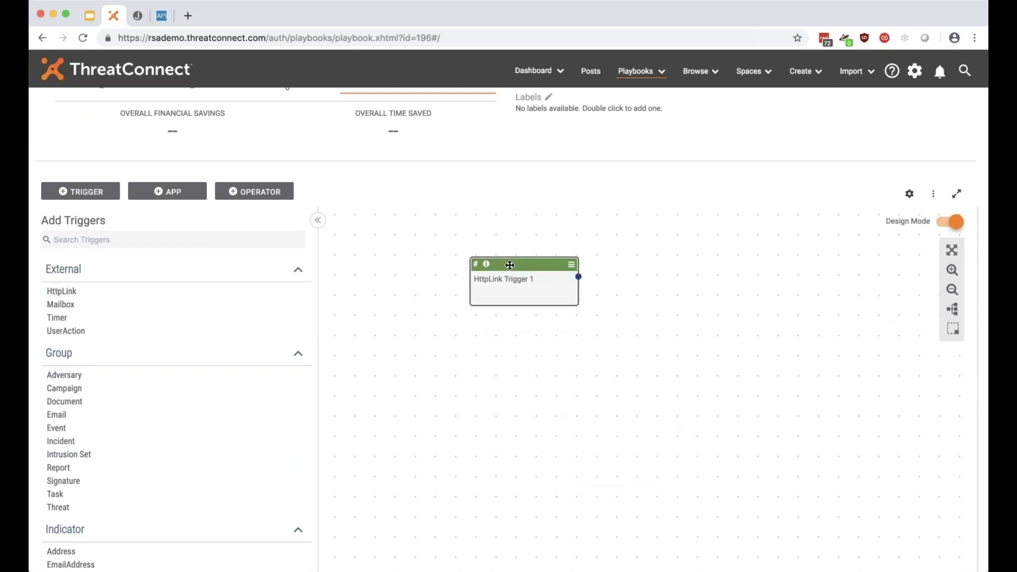
pyautogui.moveTo(510, 265); pyautogui.dragTo(472, 265)
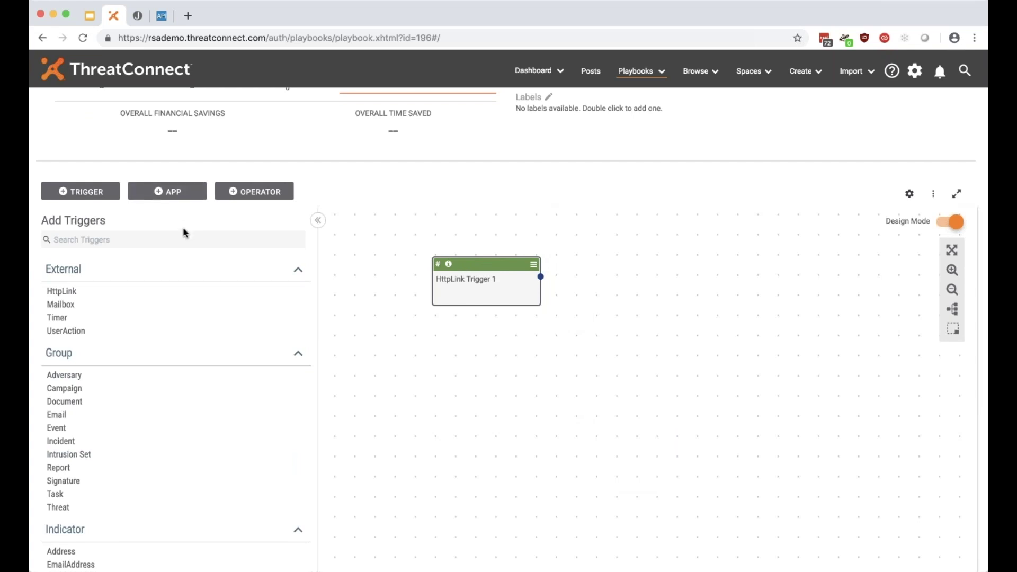
# Add the Get PassiveTotal SSL Certificate History component and connect HttpLink Trigger 1 to it.
pyautogui.click(175, 198)
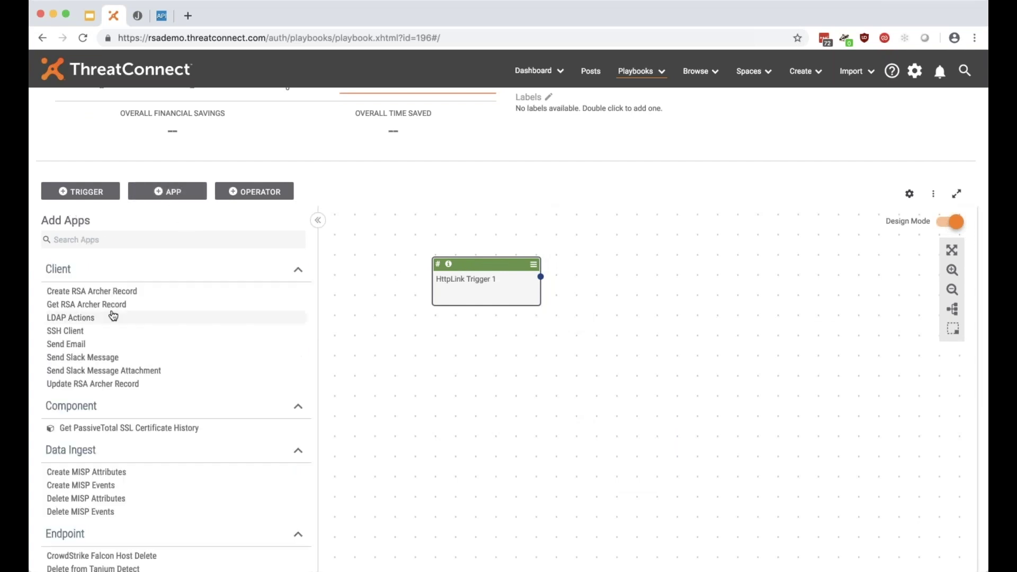
pyautogui.scroll(-1, 79, 339)
pyautogui.moveTo(45, 393); pyautogui.dragTo(123, 394)
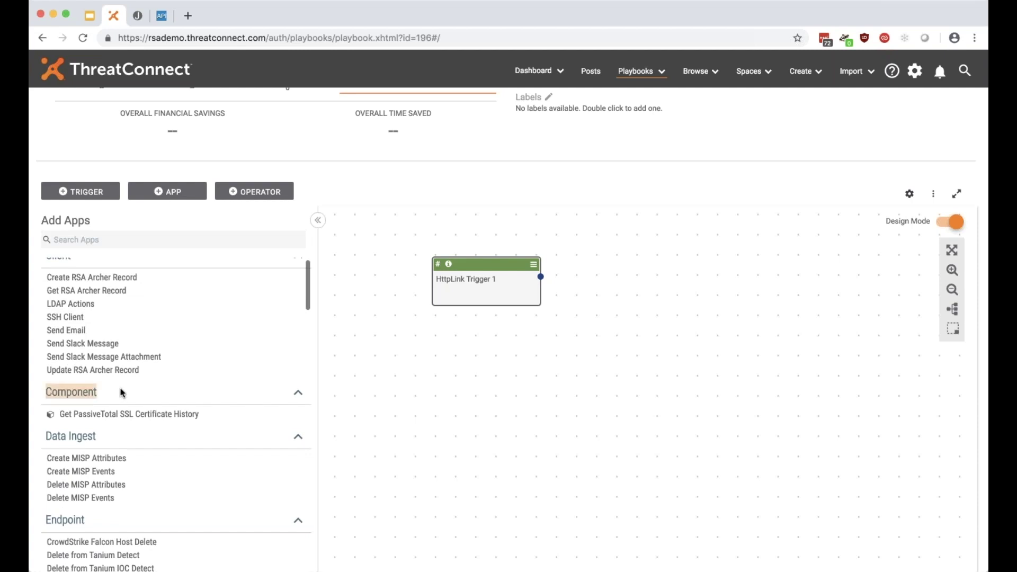
pyautogui.click(162, 415)
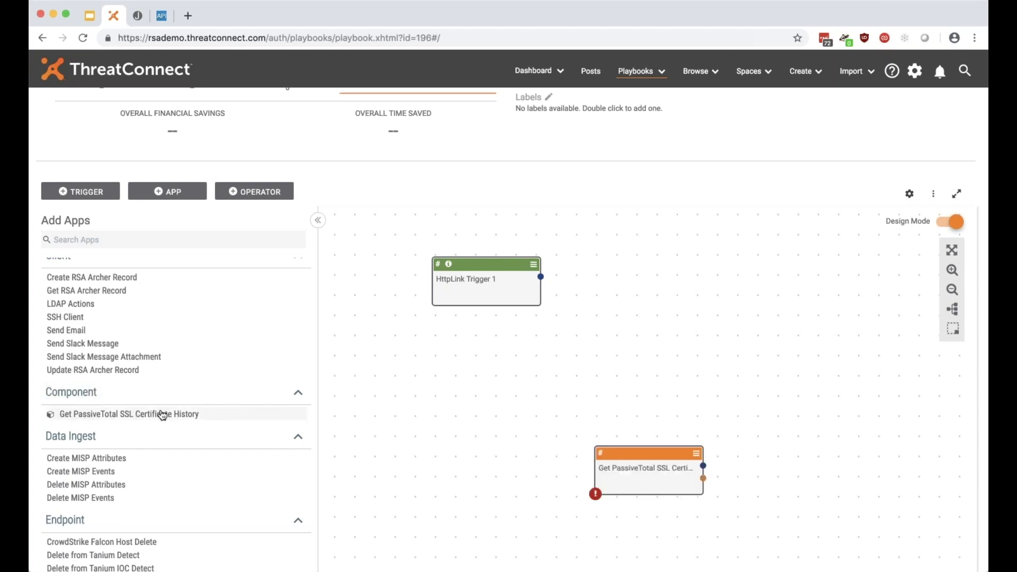
pyautogui.moveTo(627, 452)
pyautogui.mouseDown()
pyautogui.moveTo(631, 300)
pyautogui.moveTo(644, 262)
pyautogui.mouseUp()
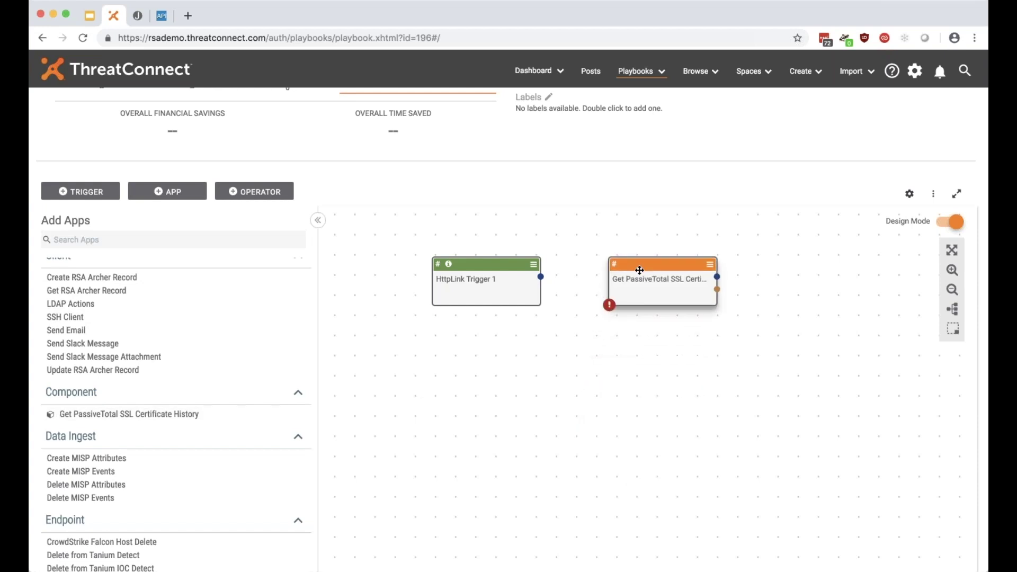
pyautogui.moveTo(540, 276); pyautogui.dragTo(651, 280)
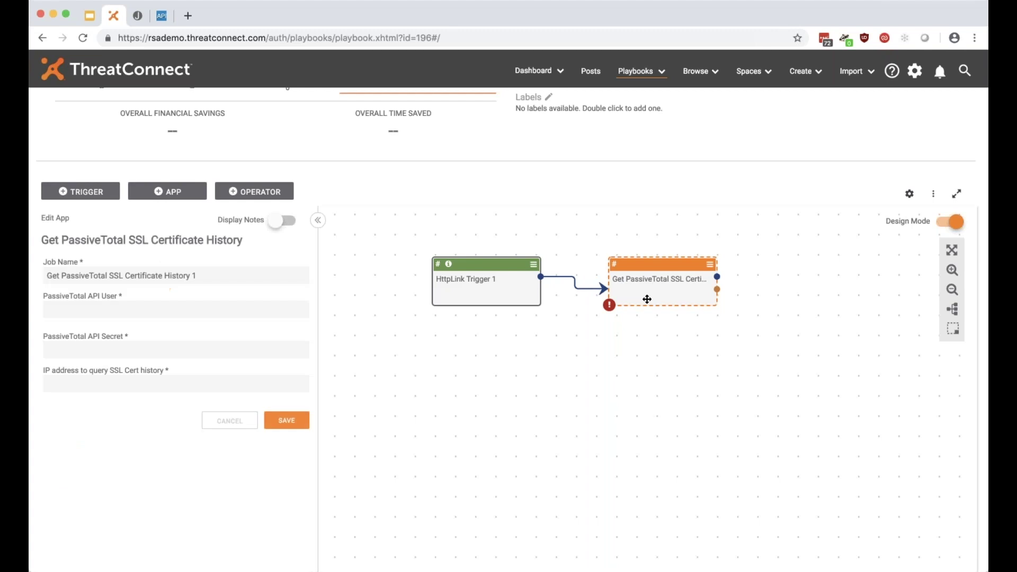
pyautogui.moveTo(609, 305)
pyautogui.moveTo(550, 346); pyautogui.dragTo(675, 382)
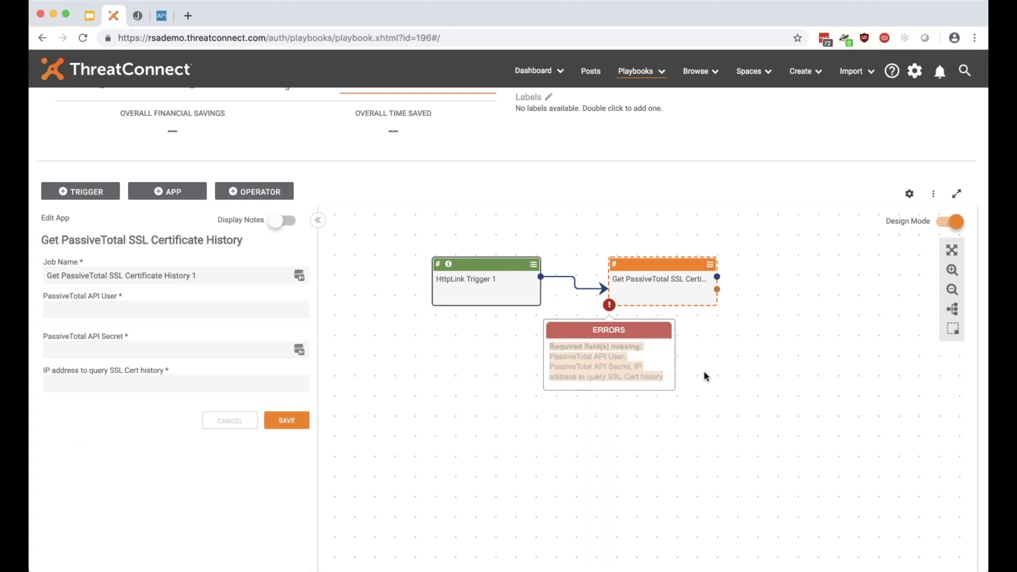
# Fill the PassiveTotal API User and API Secret from the stored keychain variables.
pyautogui.click(182, 305)
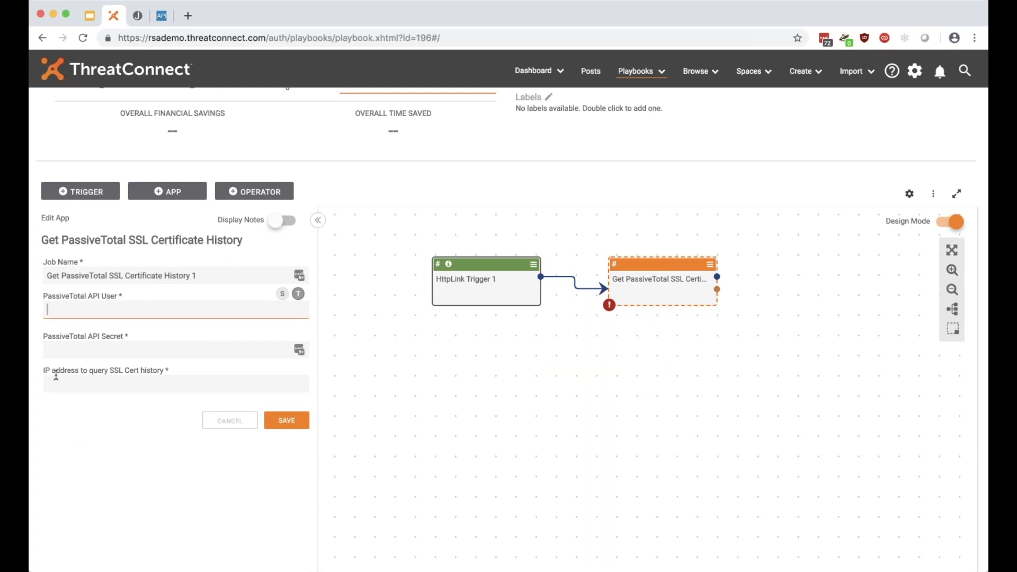
pyautogui.moveTo(41, 371); pyautogui.dragTo(170, 375)
pyautogui.click(170, 370)
pyautogui.click(127, 311)
pyautogui.write('$')
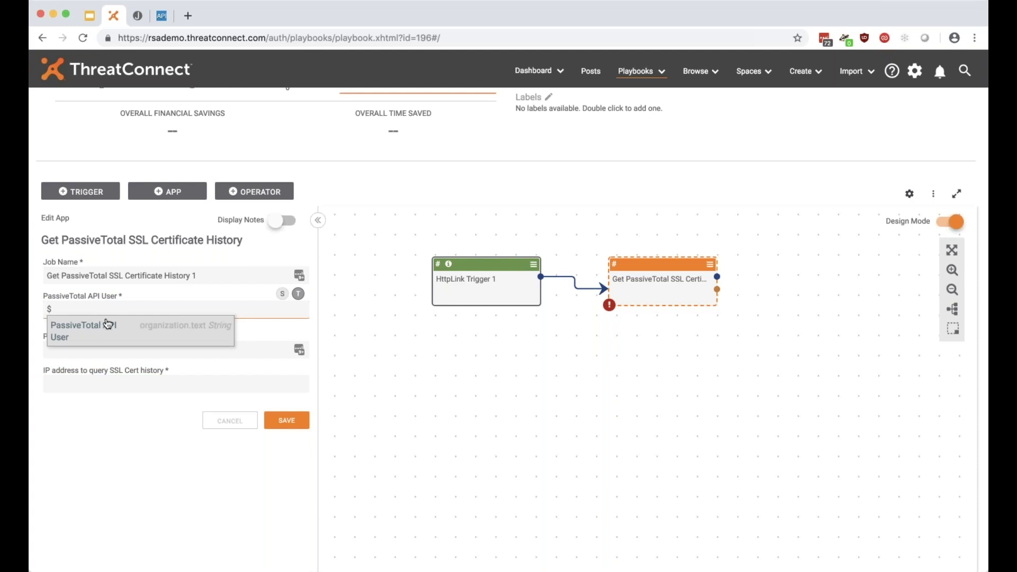
pyautogui.click(108, 326)
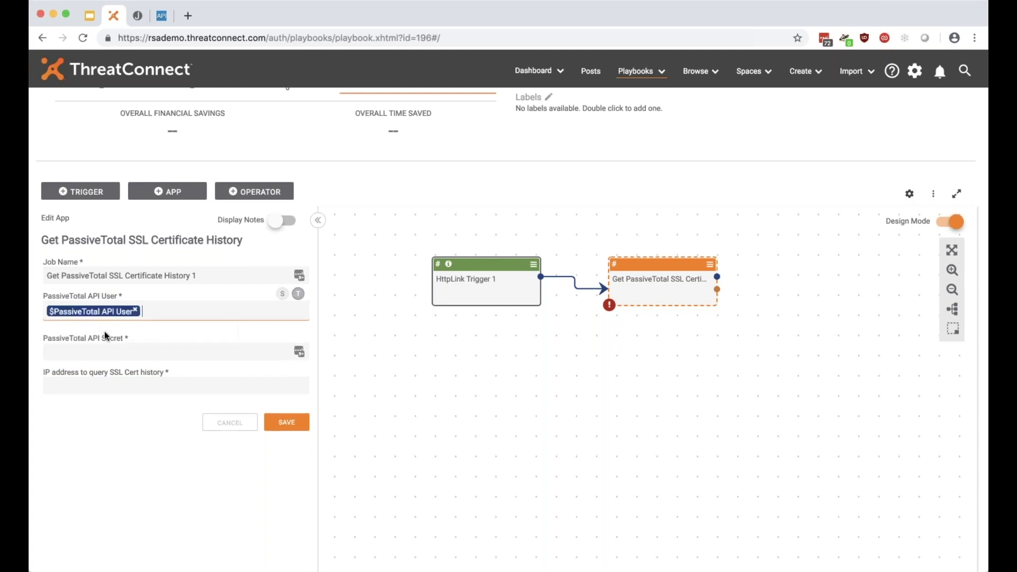
pyautogui.click(102, 352)
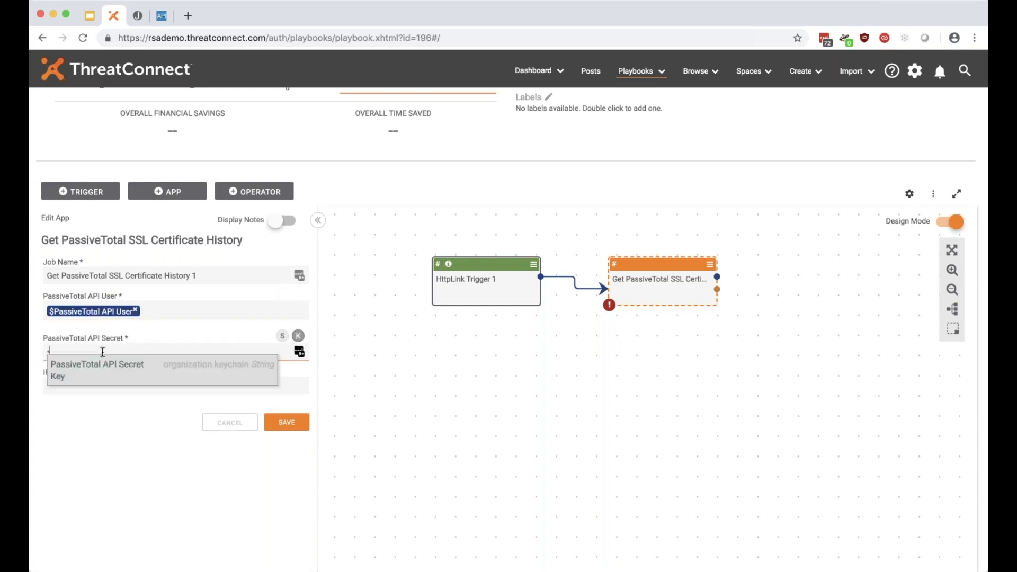
pyautogui.click(112, 378)
pyautogui.click(112, 383)
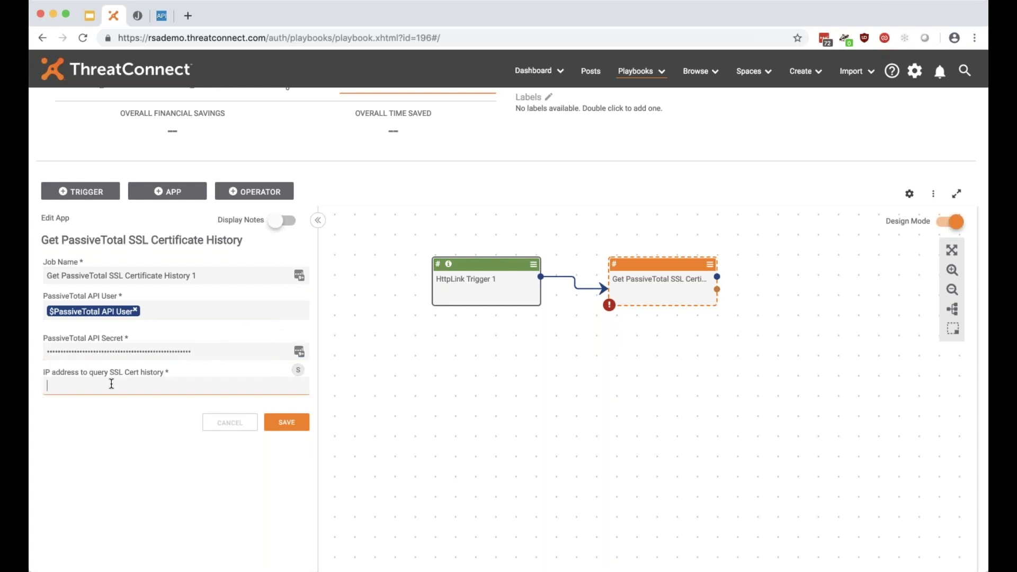
# Set the IP address input to #trg.http.body and save the component.
pyautogui.write('1.2.4.5')
pyautogui.press('BackSpace')
pyautogui.write('#')
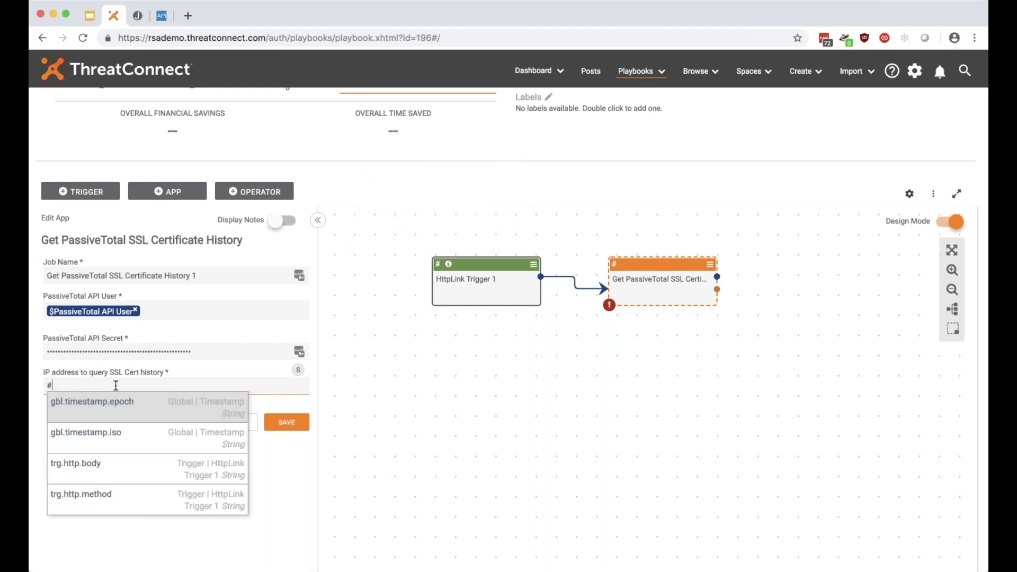
pyautogui.click(80, 467)
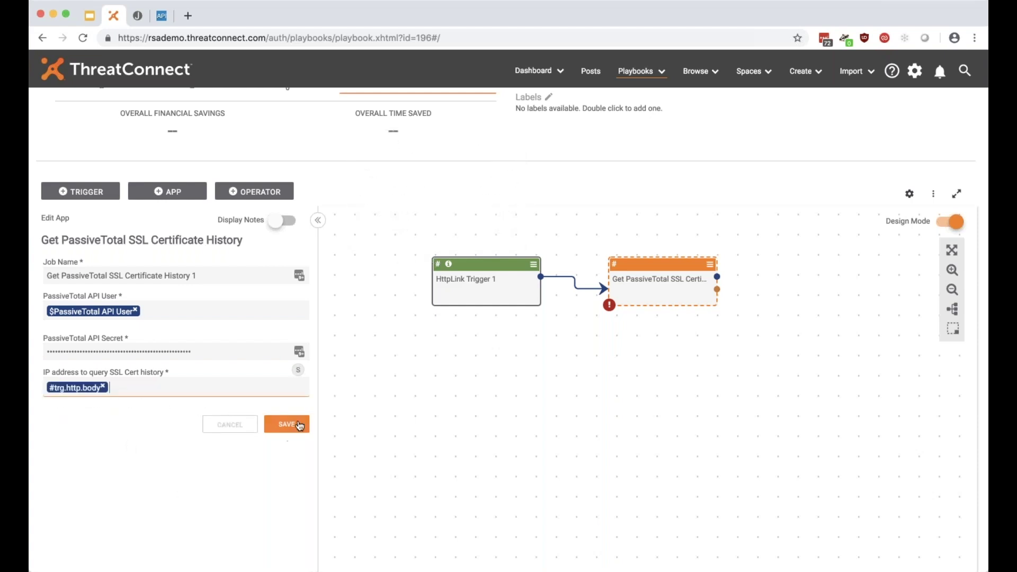
pyautogui.click(300, 425)
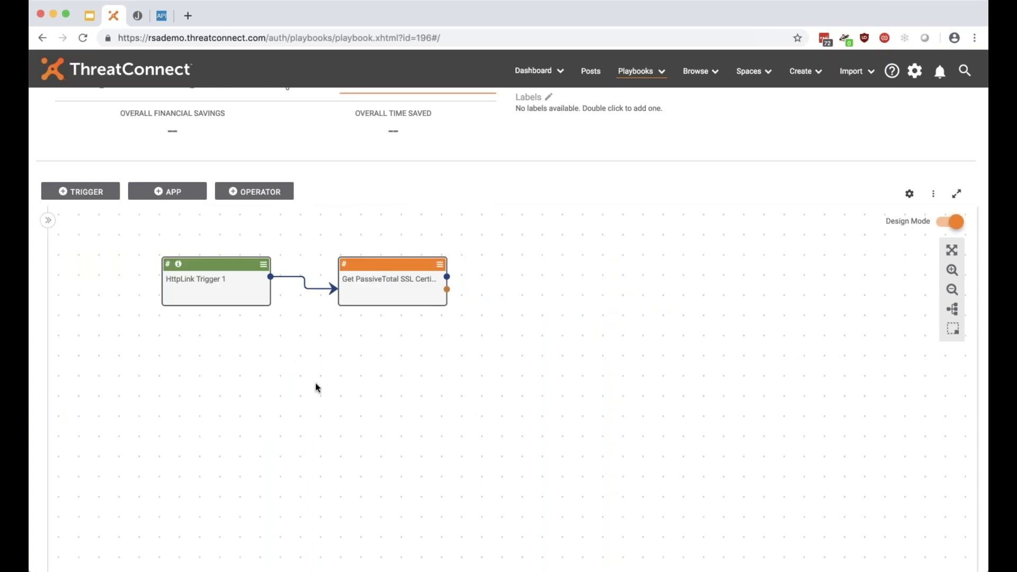
# Move the PassiveTotal node below the trigger and bring up the Add Apps list.
pyautogui.moveTo(342, 287)
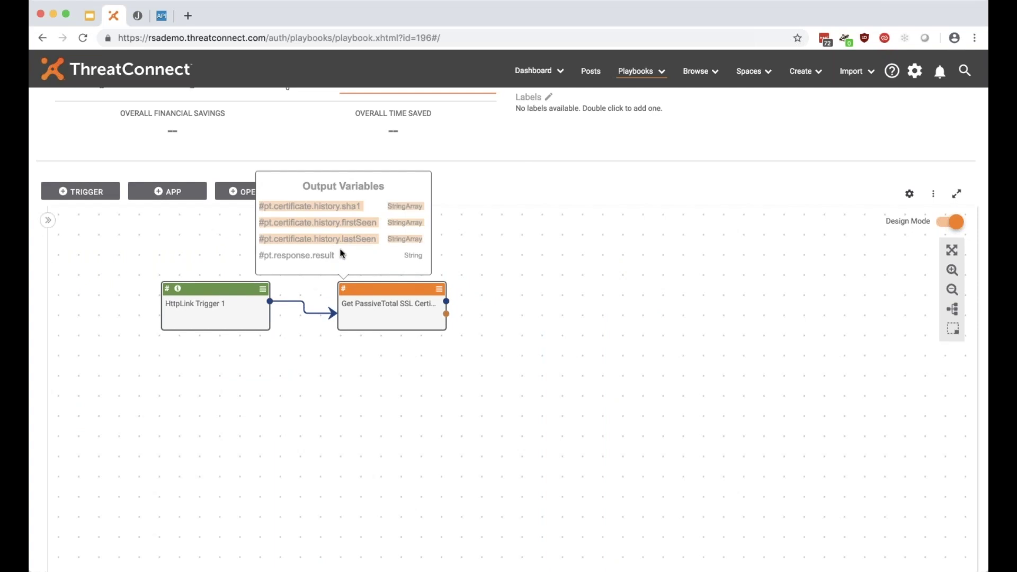
pyautogui.moveTo(334, 255); pyautogui.dragTo(274, 255)
pyautogui.click(274, 247)
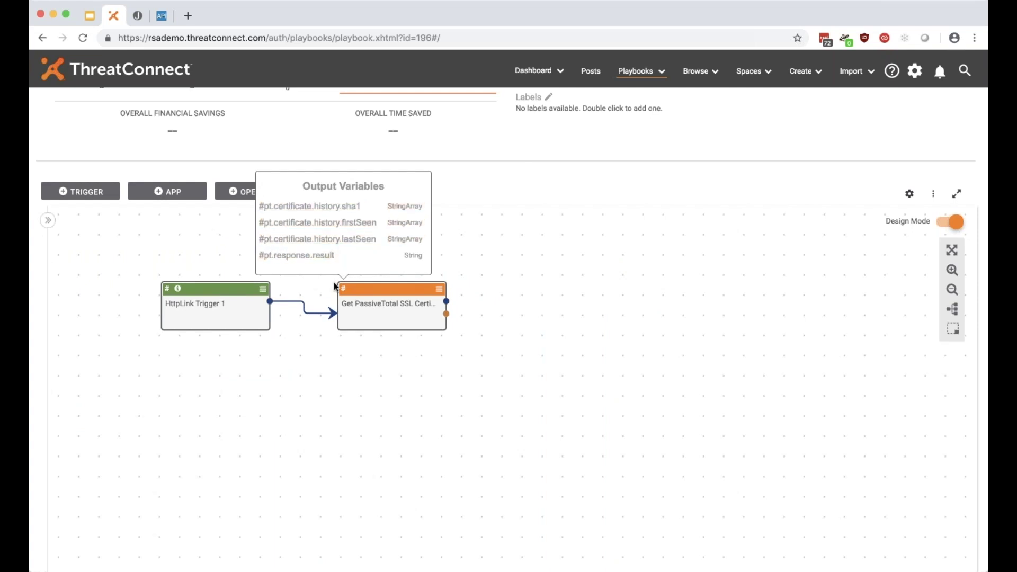
pyautogui.moveTo(385, 308); pyautogui.dragTo(271, 422)
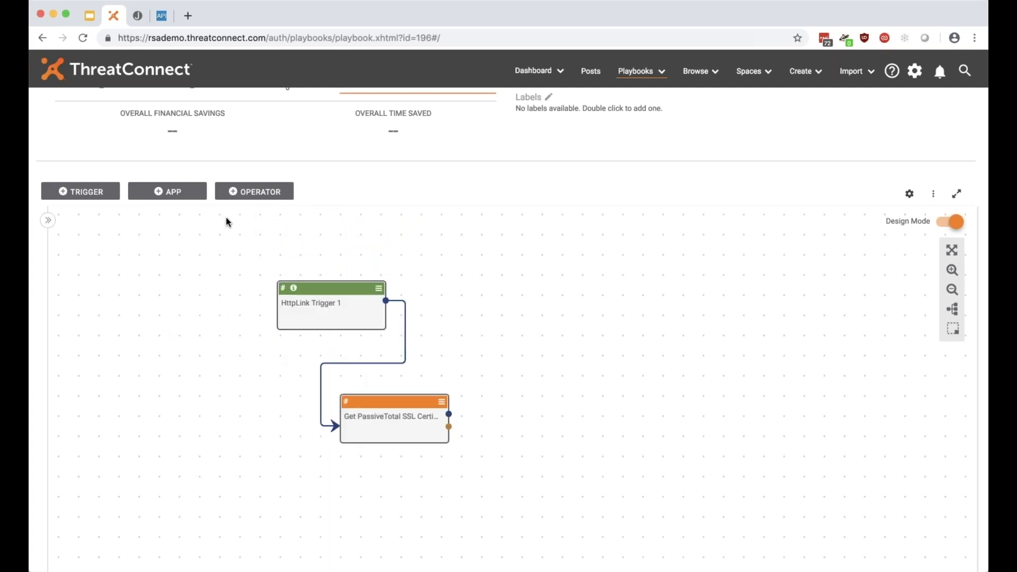
pyautogui.moveTo(346, 402)
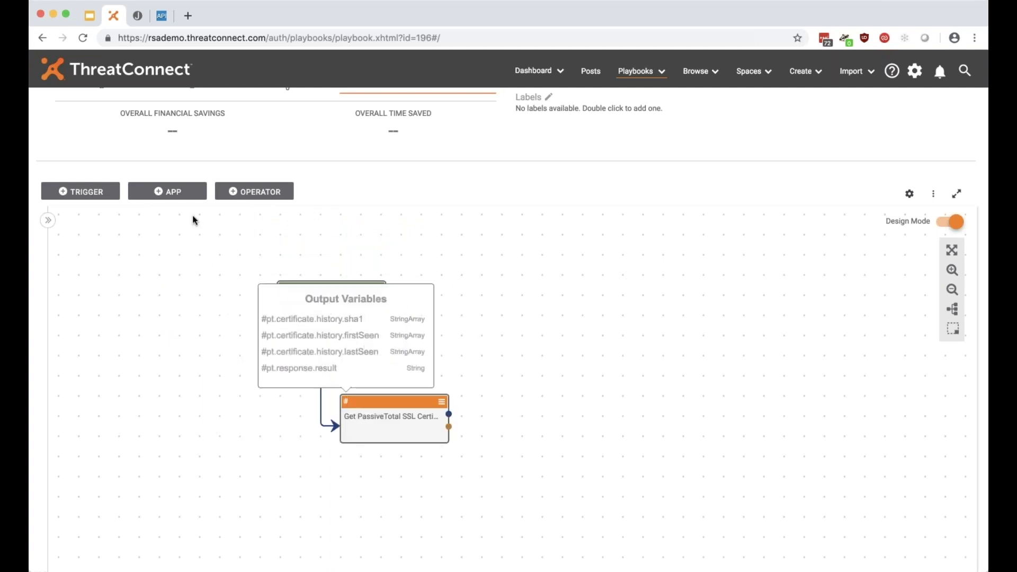
pyautogui.click(182, 194)
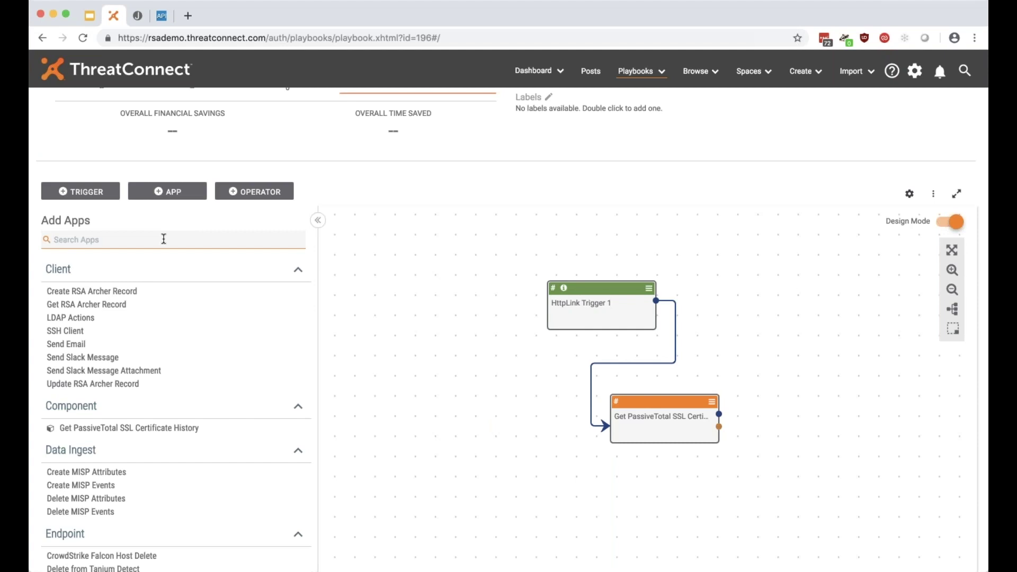
# Add a Join Array app, connect PassiveTotal's output to Join Array 1, and open its settings.
pyautogui.write('join')
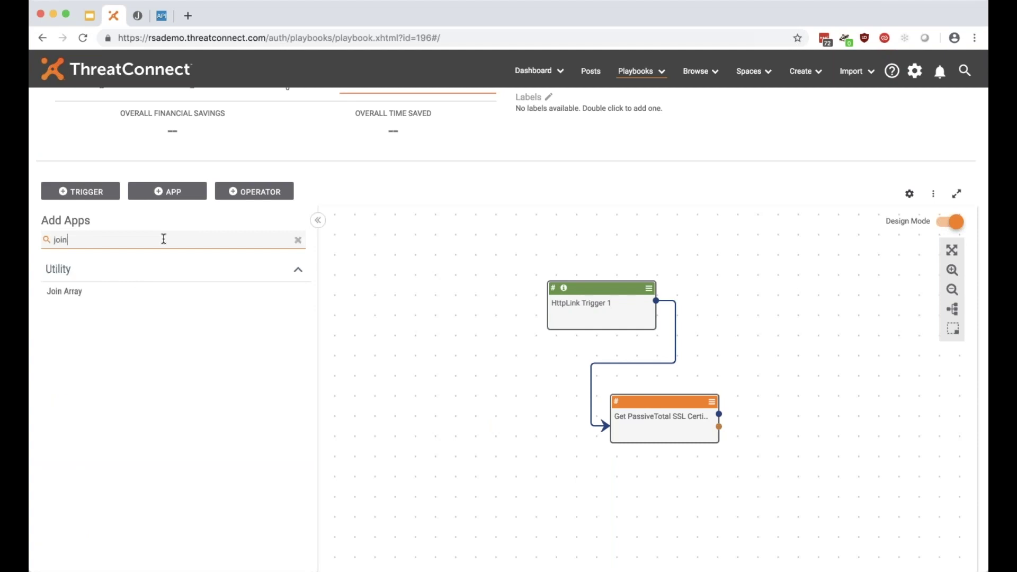
pyautogui.click(152, 292)
pyautogui.moveTo(626, 424); pyautogui.dragTo(469, 418)
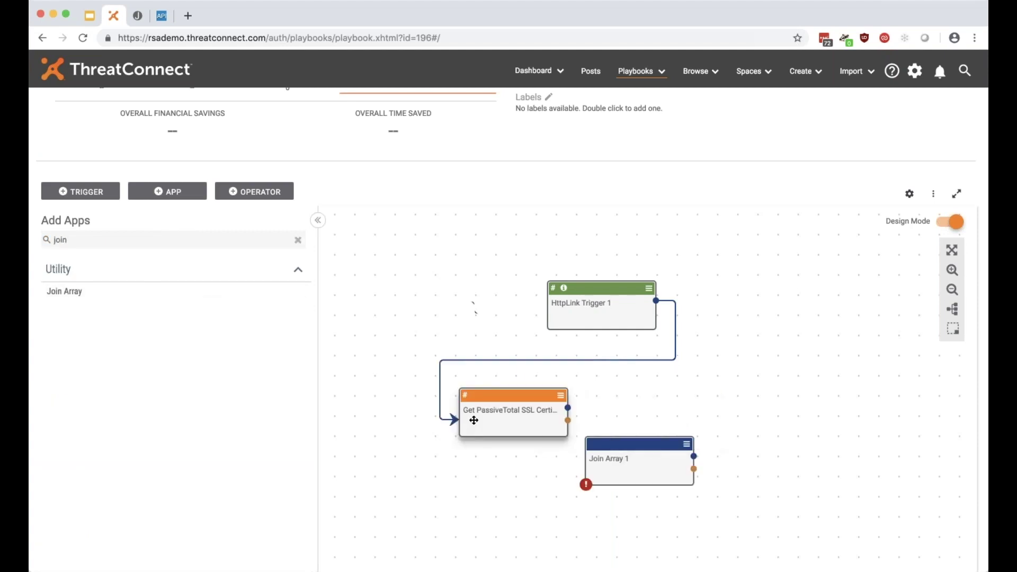
pyautogui.moveTo(651, 476); pyautogui.dragTo(704, 428)
pyautogui.moveTo(561, 407); pyautogui.dragTo(689, 382)
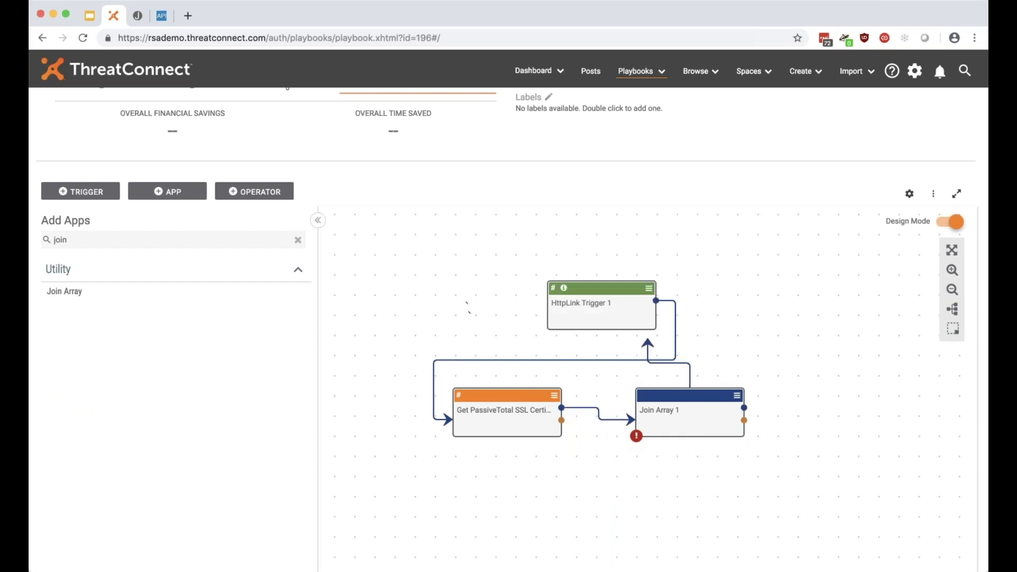
pyautogui.click(695, 429)
pyautogui.click(68, 351)
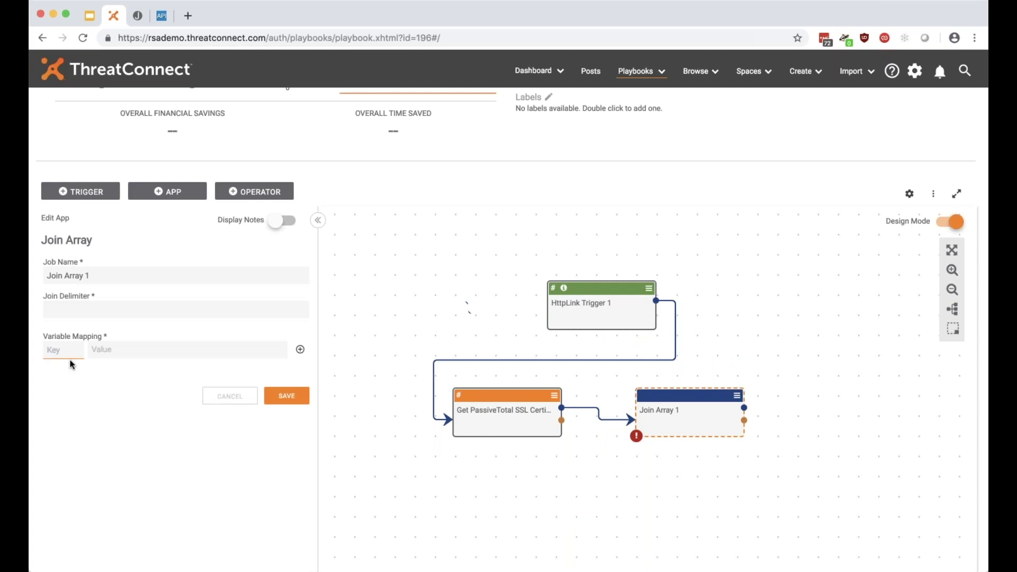
# Add a variable mapping whose join. key points to the PassiveTotal sha1 output array.
pyautogui.press('super+Tab')
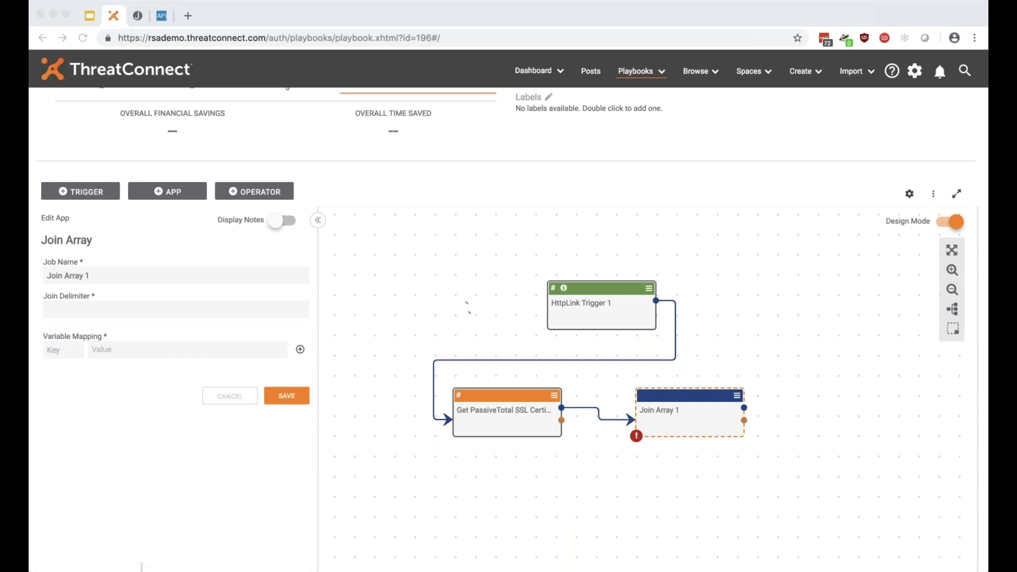
pyautogui.press('super+Tab')
pyautogui.write('join.')
pyautogui.write('pt.certificate.history.sha1')
pyautogui.click(101, 352)
pyautogui.write('pt.certificate.history.sha1')
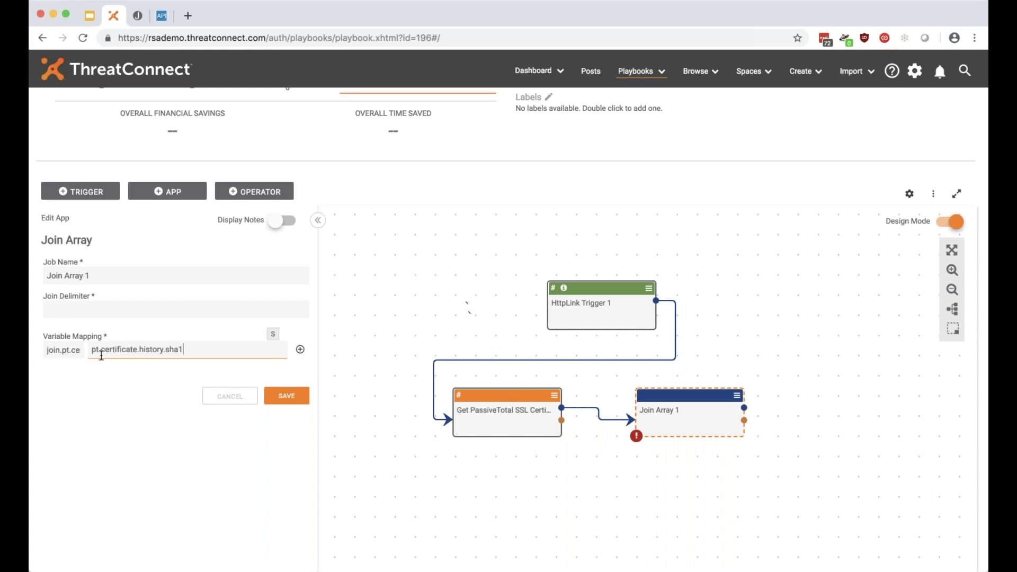
pyautogui.press('super+a')
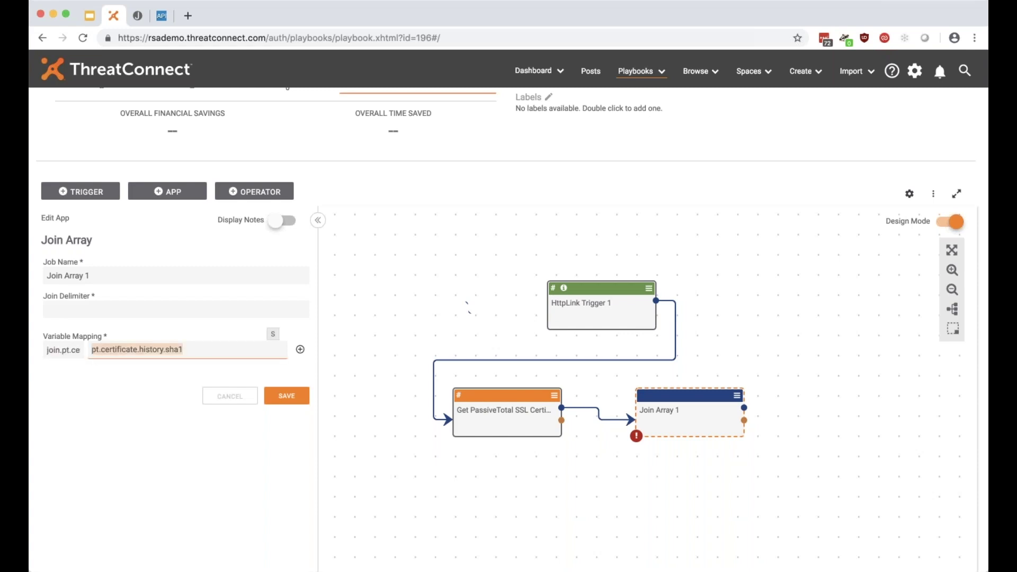
pyautogui.click(186, 349)
pyautogui.press('super+a')
pyautogui.click(187, 443)
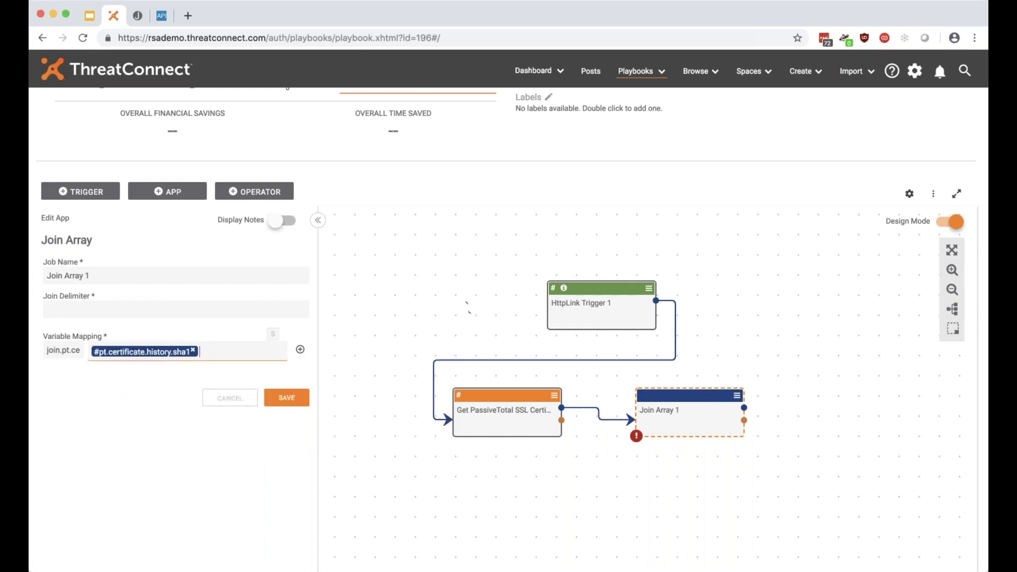
pyautogui.click(300, 349)
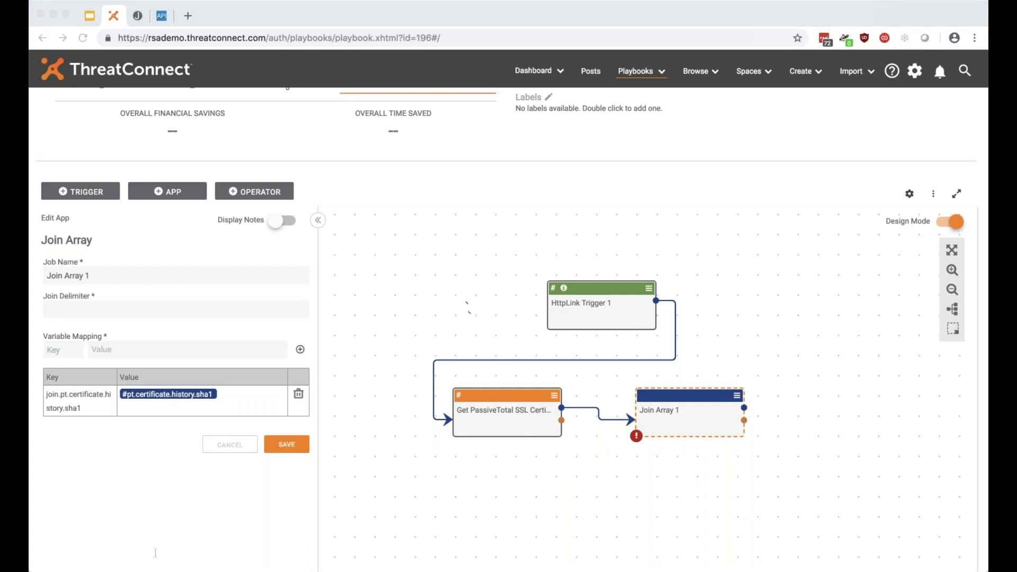
# Add a join.pt.cert mapping pointing to the lastSeen output array.
pyautogui.click(74, 349)
pyautogui.write('join.pt.cert')
pyautogui.click(151, 346)
pyautogui.write('#')
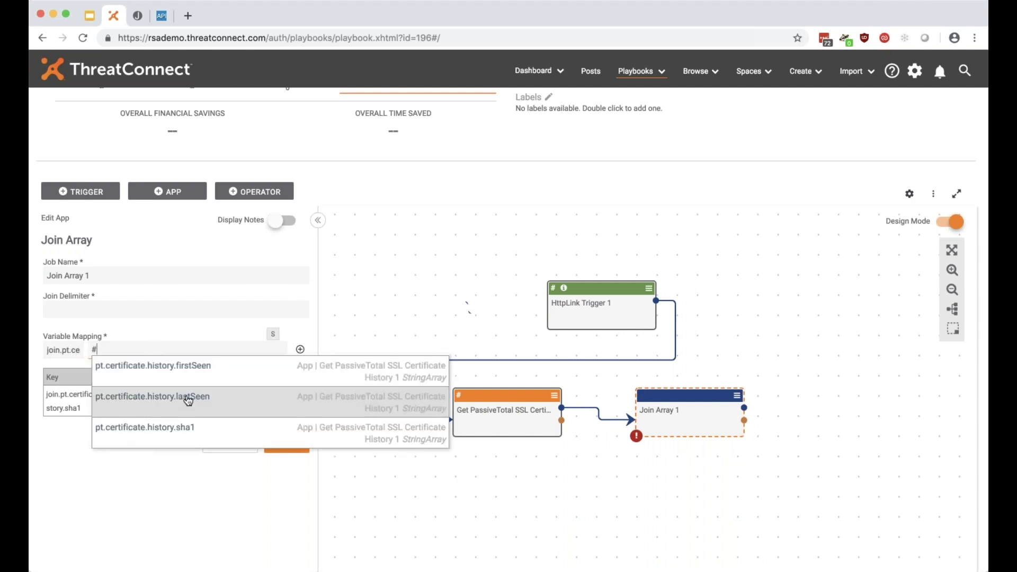
pyautogui.click(188, 401)
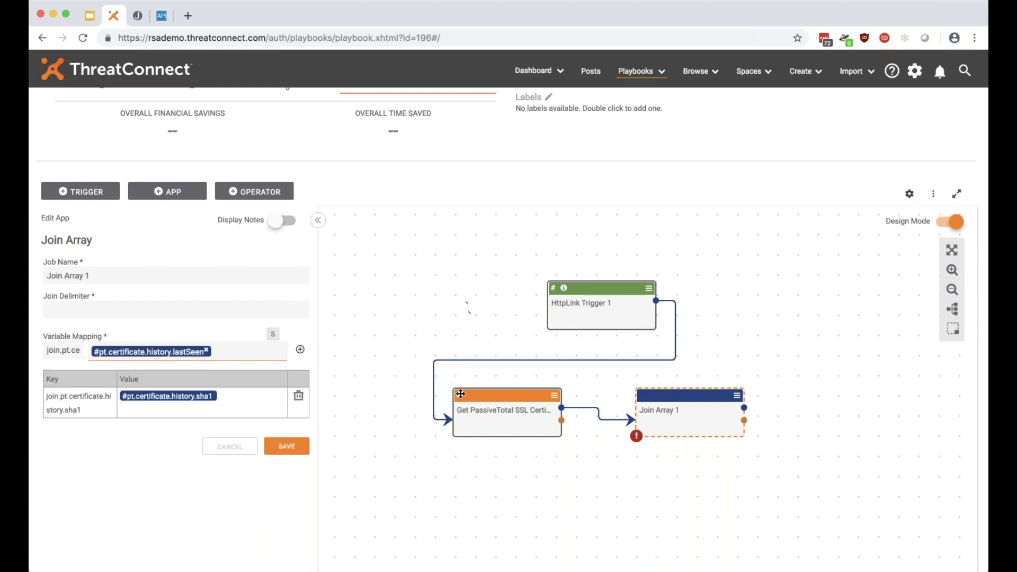
pyautogui.moveTo(459, 395)
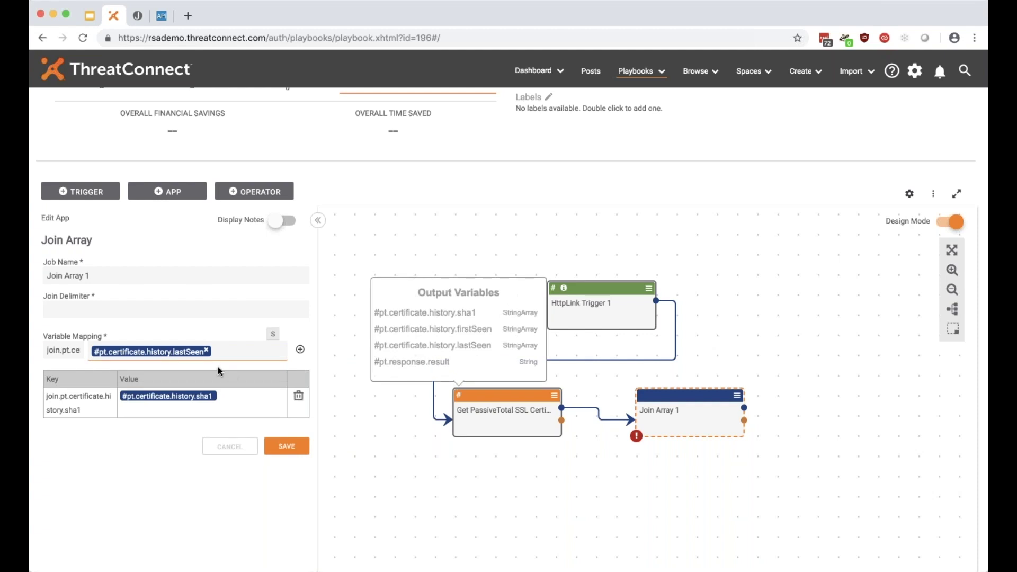
pyautogui.click(299, 351)
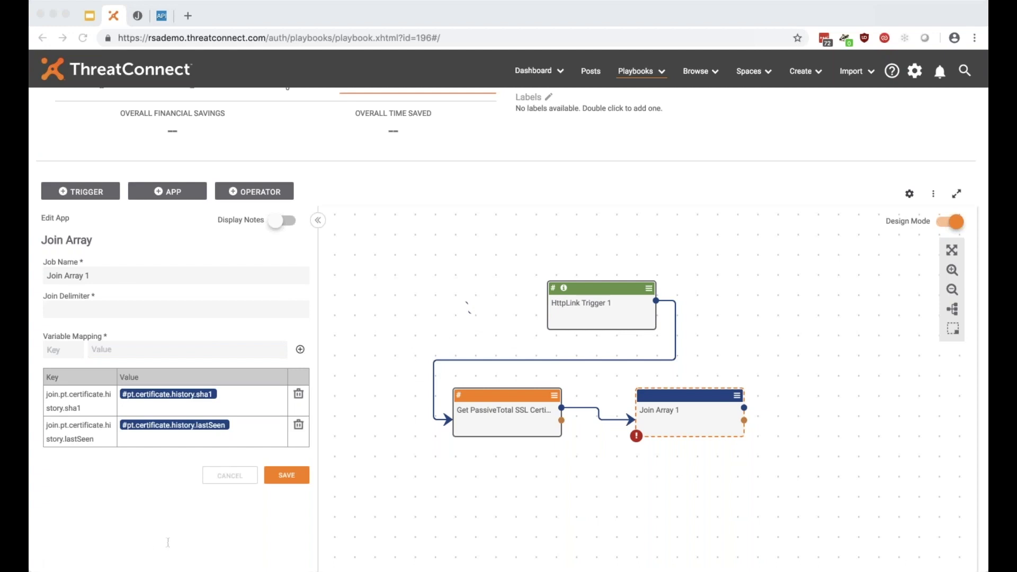
# Add a firstSeen mapping pointing to the firstSeen output array.
pyautogui.click(70, 350)
pyautogui.write('firstSeen')
pyautogui.click(104, 350)
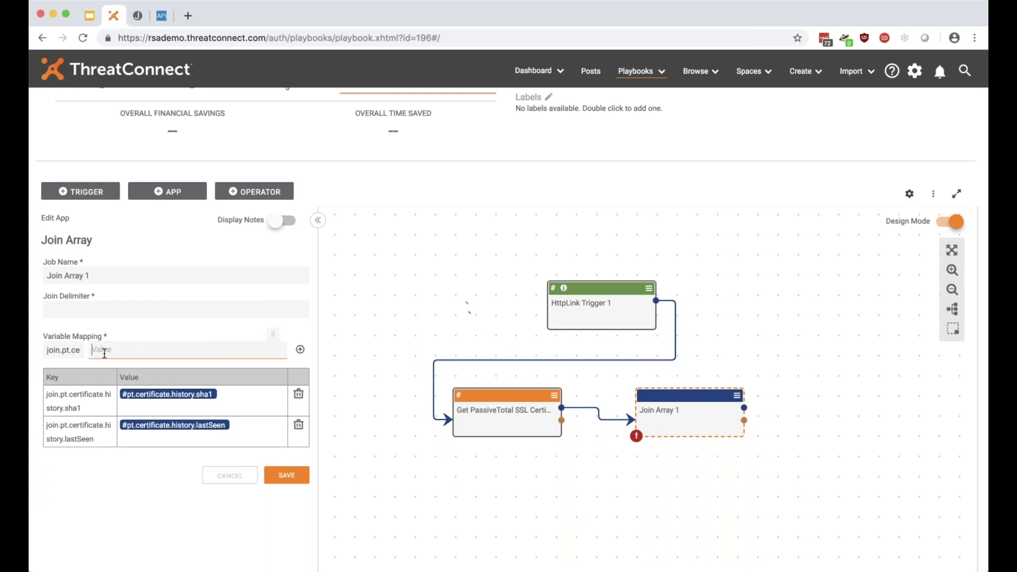
pyautogui.write('#')
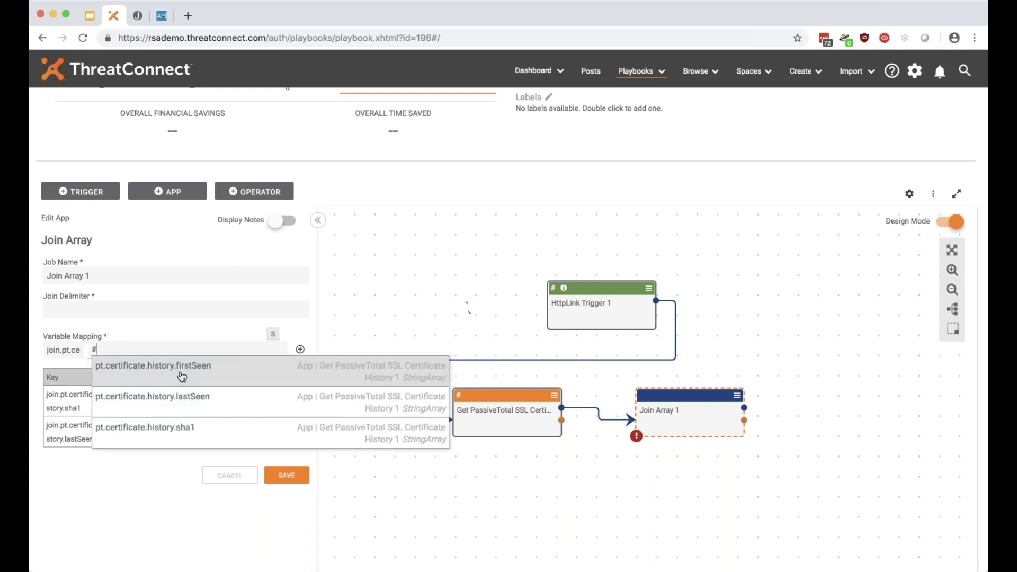
pyautogui.click(181, 376)
pyautogui.click(299, 349)
# Use ',' as join delimiter, rename the job 'Join PassiveTotal Response Arrays', and save.
pyautogui.click(103, 313)
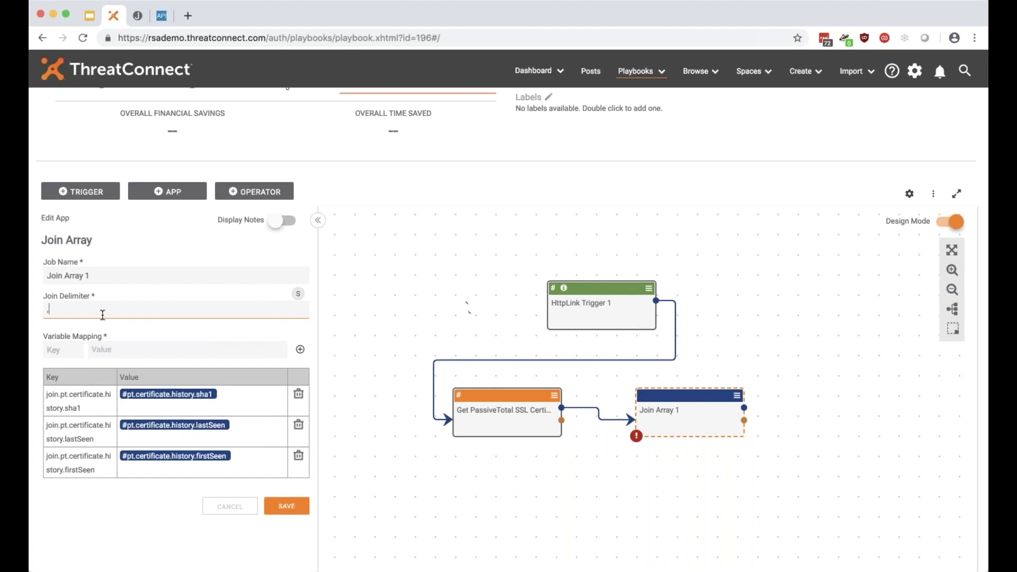
pyautogui.moveTo(65, 275); pyautogui.dragTo(157, 275)
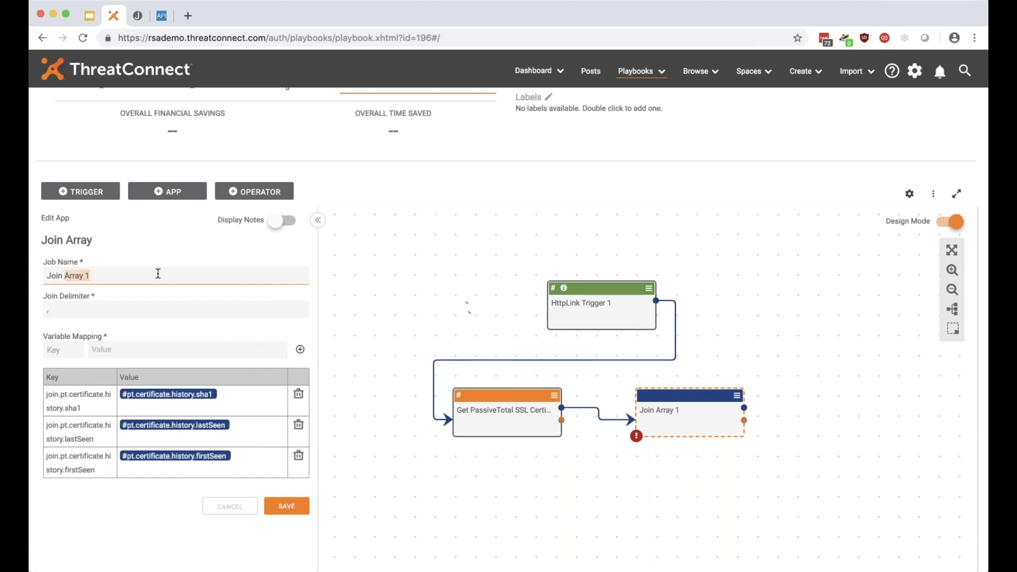
pyautogui.write('PT')
pyautogui.write('assiveTotal')
pyautogui.write(' Response A')
pyautogui.write('rrays')
pyautogui.click(287, 506)
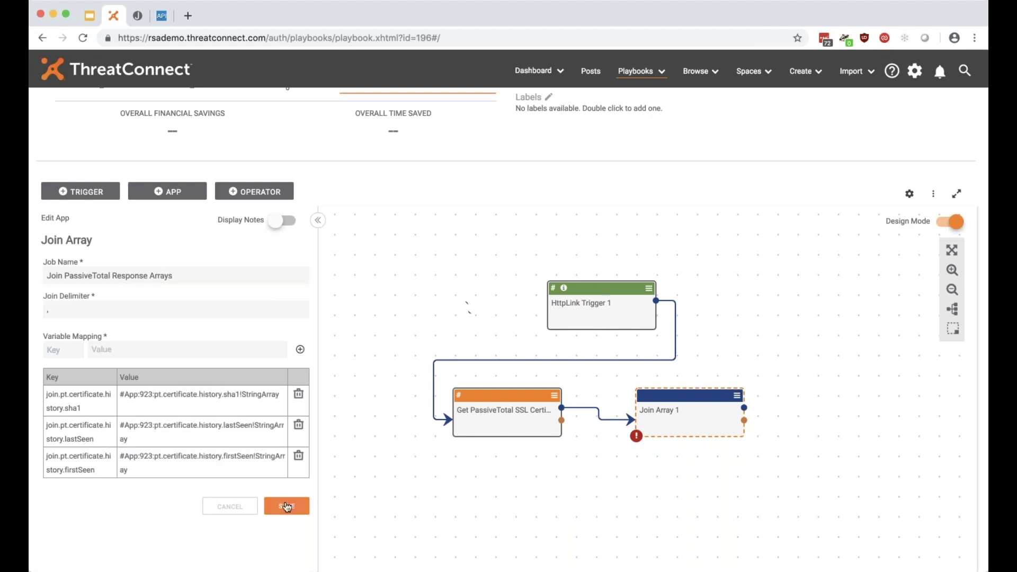
pyautogui.moveTo(371, 395)
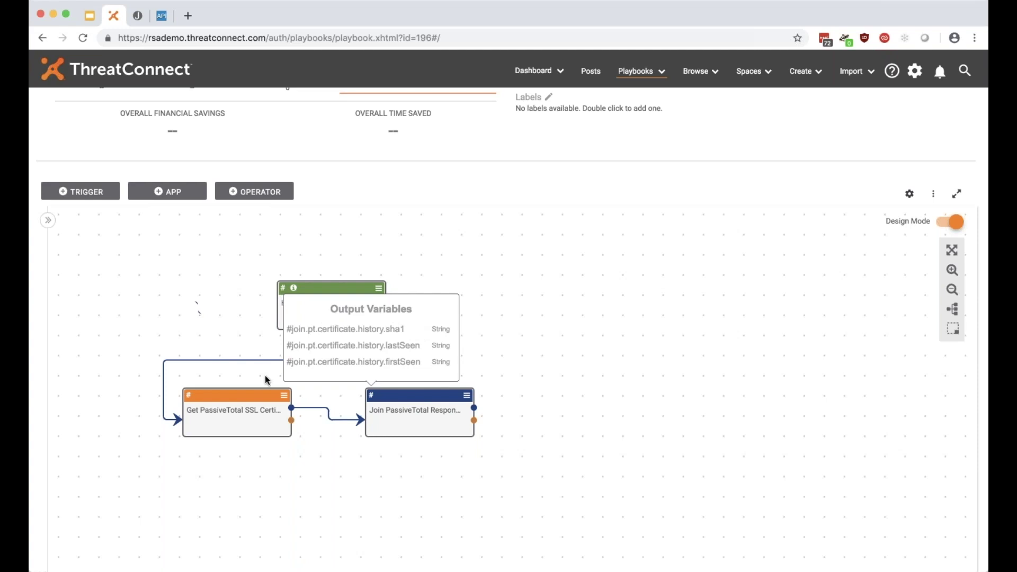
# Connect the Join node's output to HttpLink Trigger 1 and open the trigger's settings.
pyautogui.moveTo(475, 411); pyautogui.dragTo(345, 289)
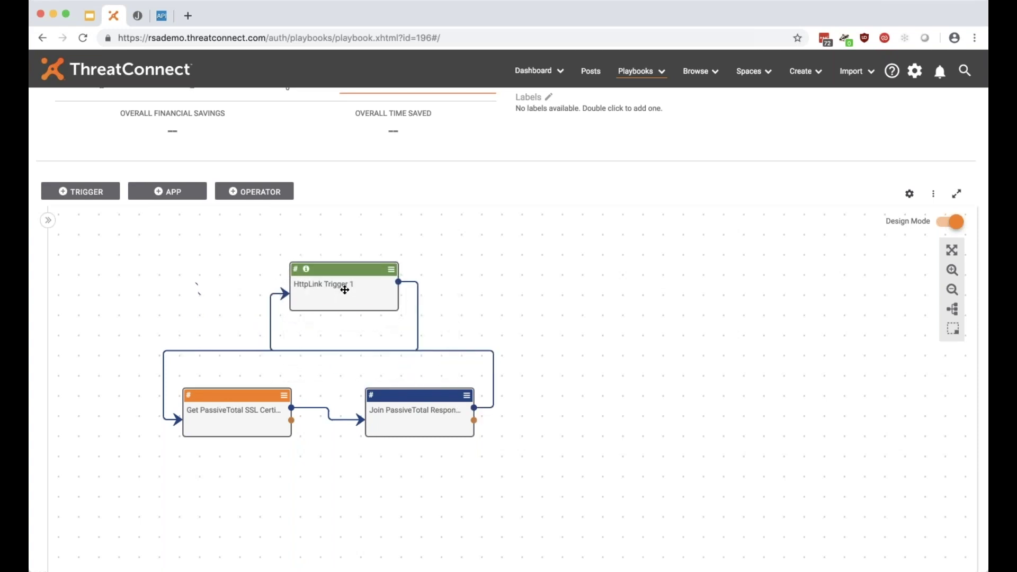
pyautogui.doubleClick(344, 290)
pyautogui.scroll(-2, 254, 466)
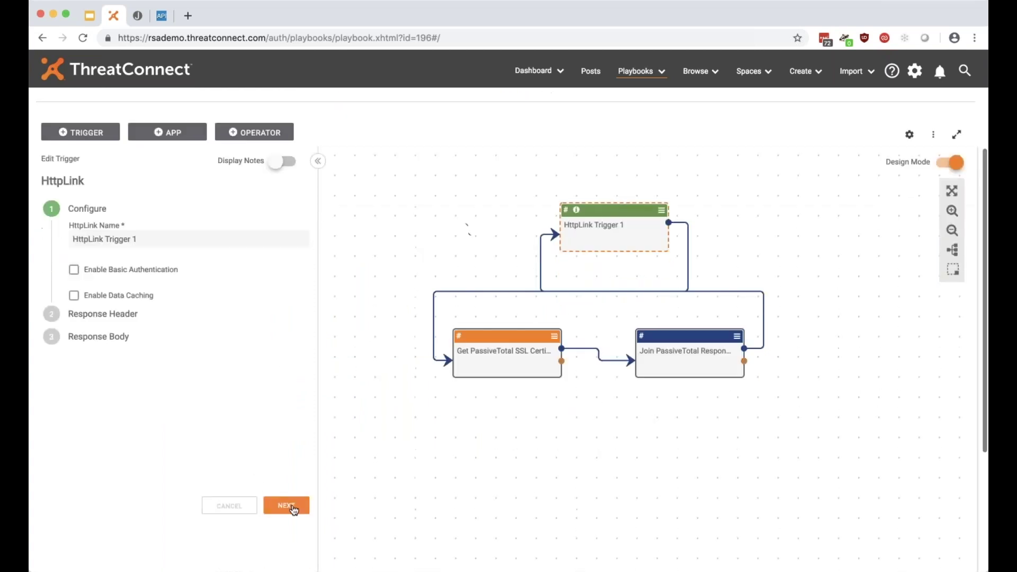
pyautogui.click(293, 508)
pyautogui.click(293, 508)
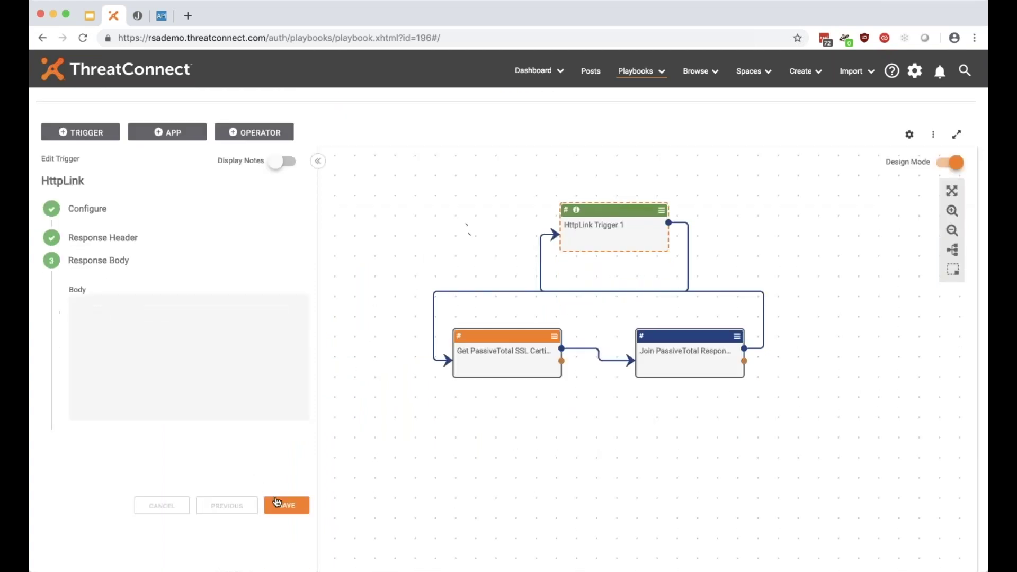
pyautogui.click(226, 505)
# Add a Content-Type: plain/text response header and advance to the response body.
pyautogui.click(78, 317)
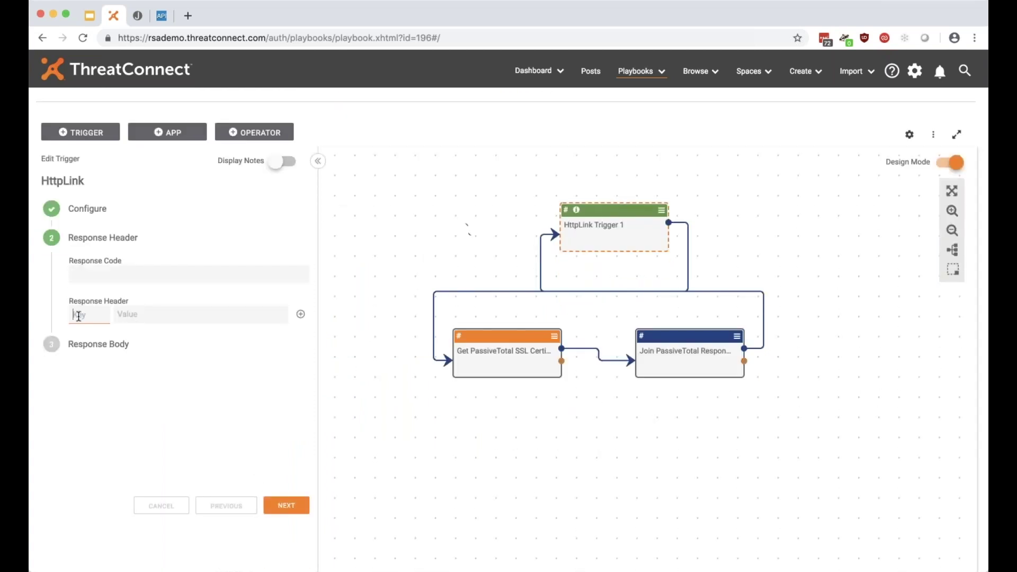
pyautogui.write('Content-Type')
pyautogui.press('Tab')
pyautogui.write('plain/text')
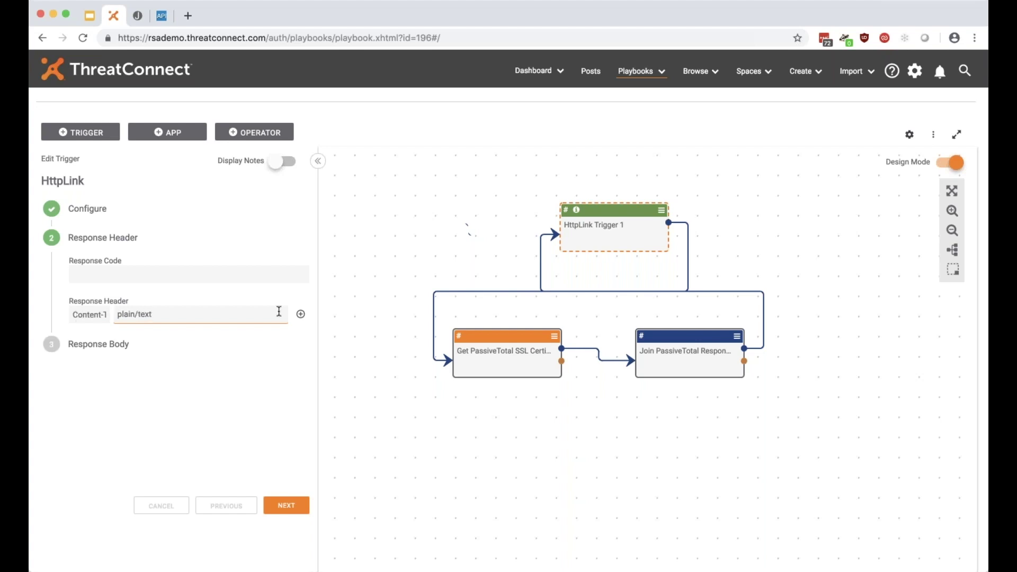
pyautogui.click(300, 314)
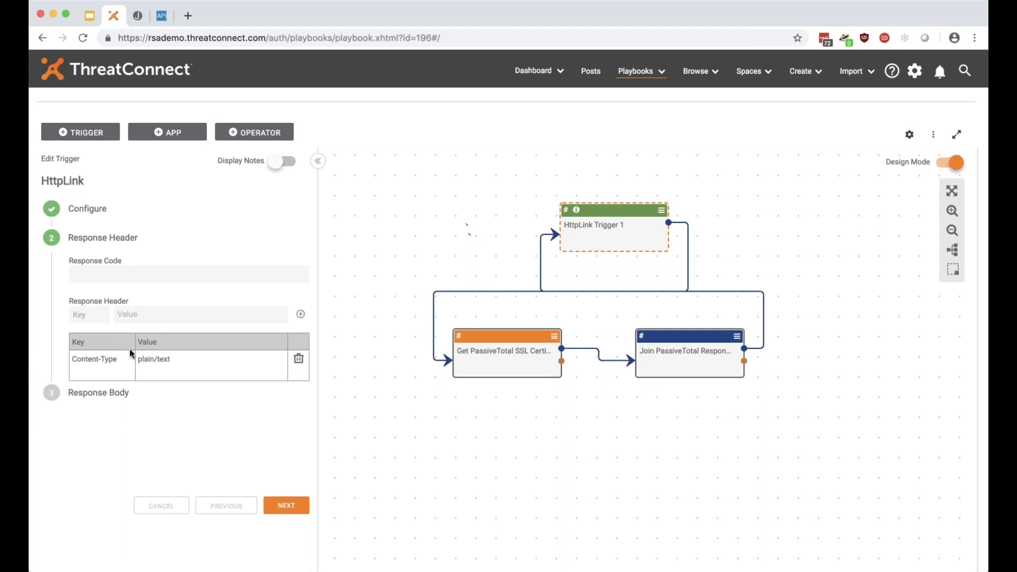
pyautogui.click(286, 504)
pyautogui.click(198, 338)
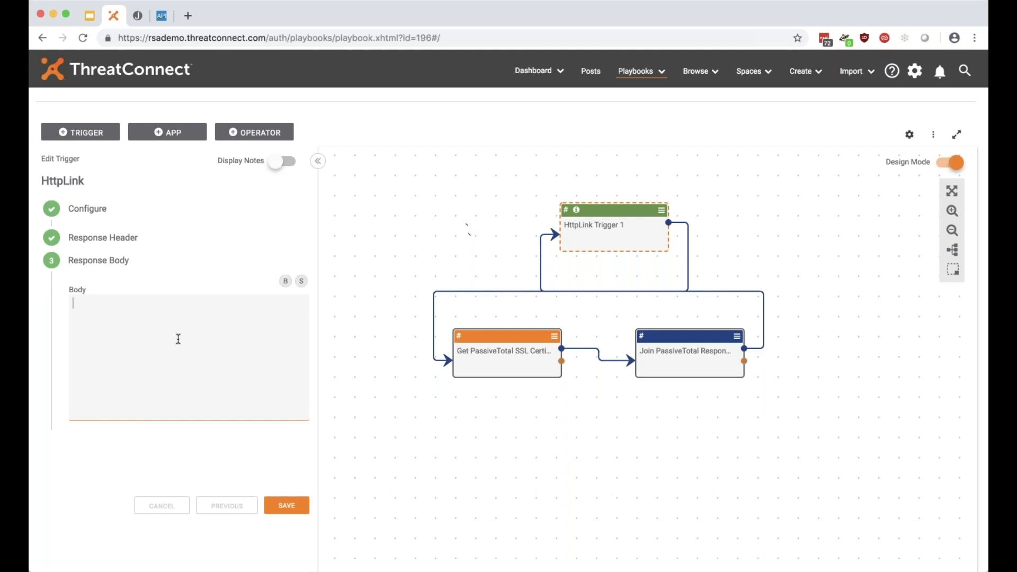
# Write 'SSL Cert SHA1 Hashed::' and 'First Seen Dates:' headings with the sha1 and firstSeen variables.
pyautogui.write('SHA')
pyautogui.press('BackSpace')
pyautogui.press('BackSpace')
pyautogui.write('SSL Cert SHA1 Has')
pyautogui.write('hed:')
pyautogui.write(':')
pyautogui.press('Return')
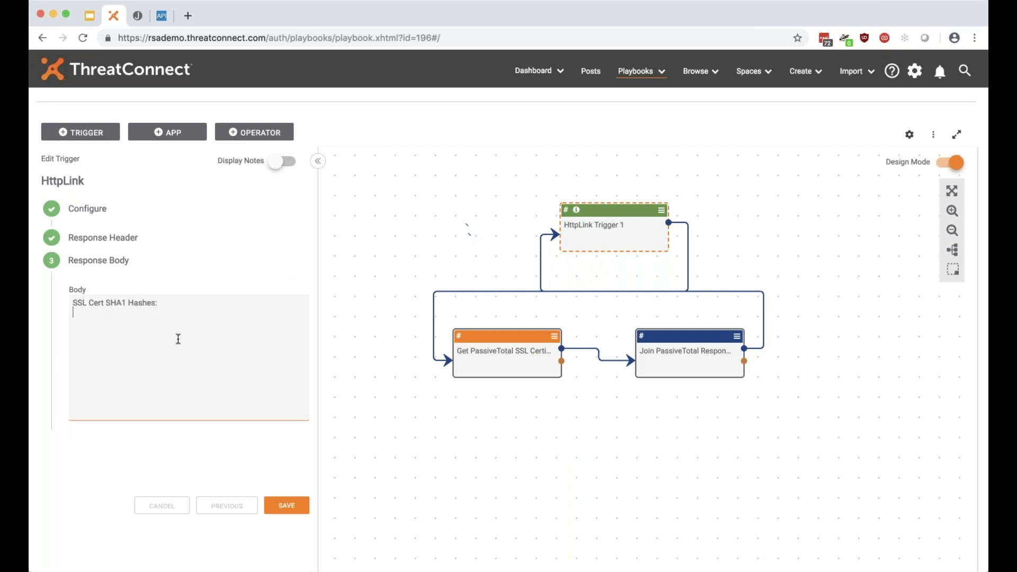
pyautogui.write('#')
pyautogui.click(195, 429)
pyautogui.press('Return')
pyautogui.write('First Seen Dates:')
pyautogui.press('Return')
pyautogui.write('#join.pt.certificate.history.sha1')
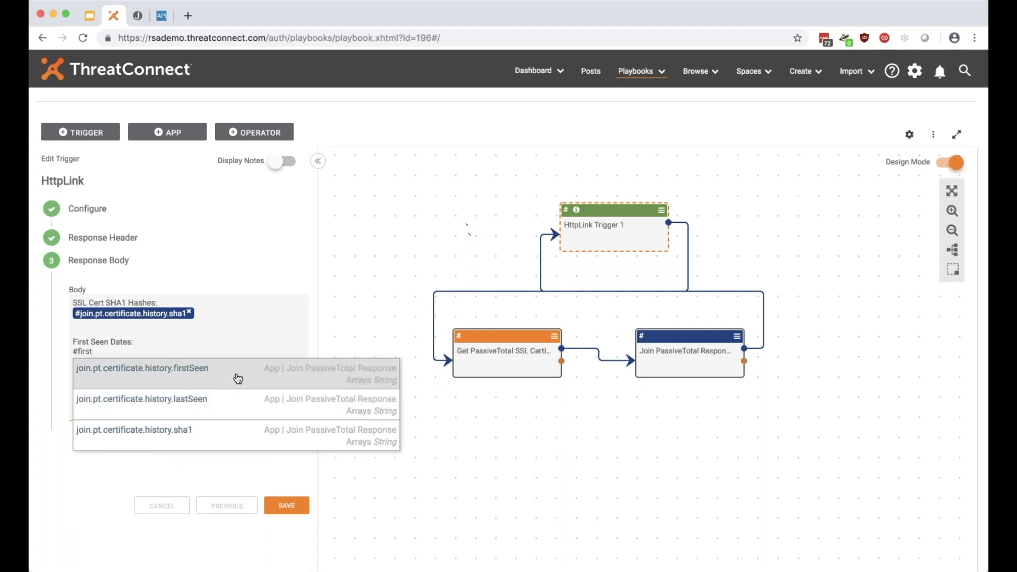
pyautogui.click(235, 377)
# Add a 'Last Seen Dates:' heading with the lastSeen variable and save the trigger.
pyautogui.press('Return')
pyautogui.write('L')
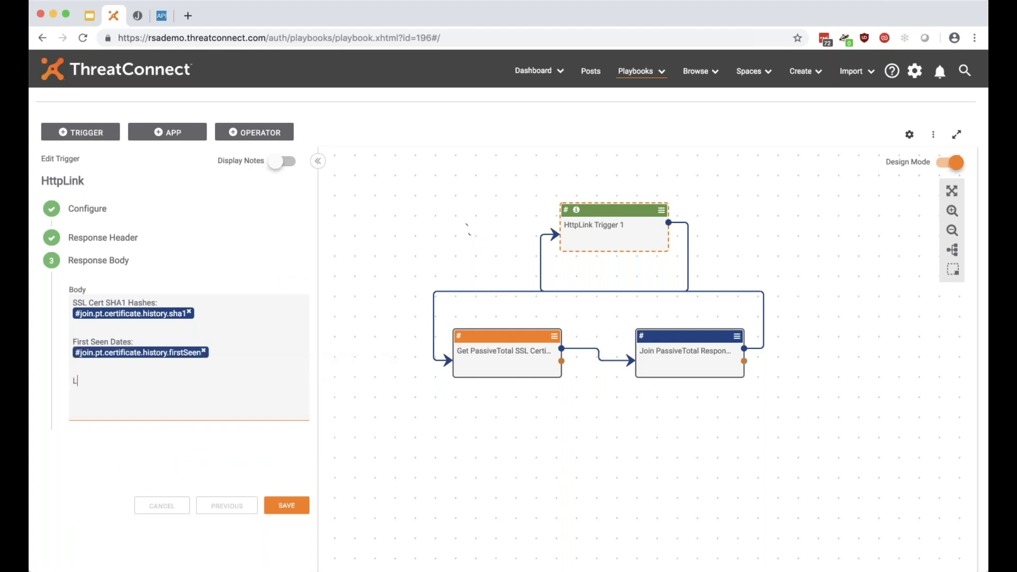
pyautogui.write('ast Seen Dates:')
pyautogui.press('Return')
pyautogui.write('#last')
pyautogui.click(231, 413)
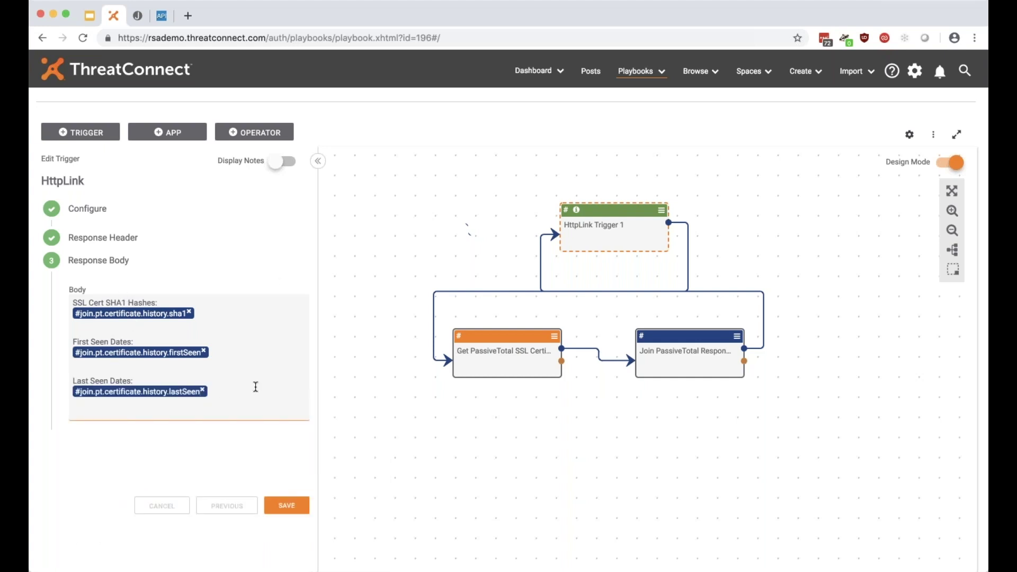
pyautogui.click(287, 506)
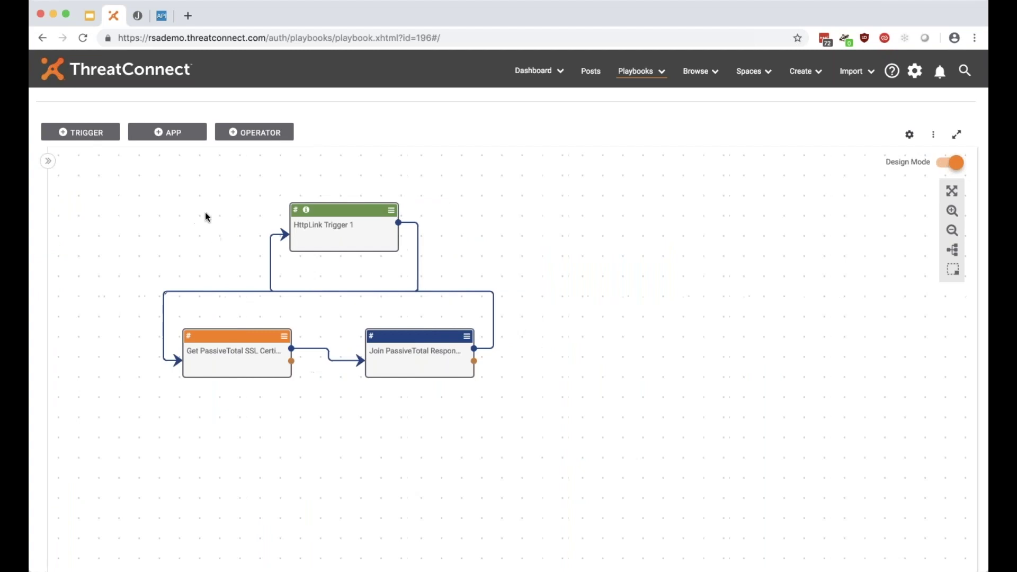
# Collapse the playbook metadata section and switch the playbook to Active.
pyautogui.moveTo(205, 215); pyautogui.dragTo(281, 322)
pyautogui.scroll(2, 849, 185)
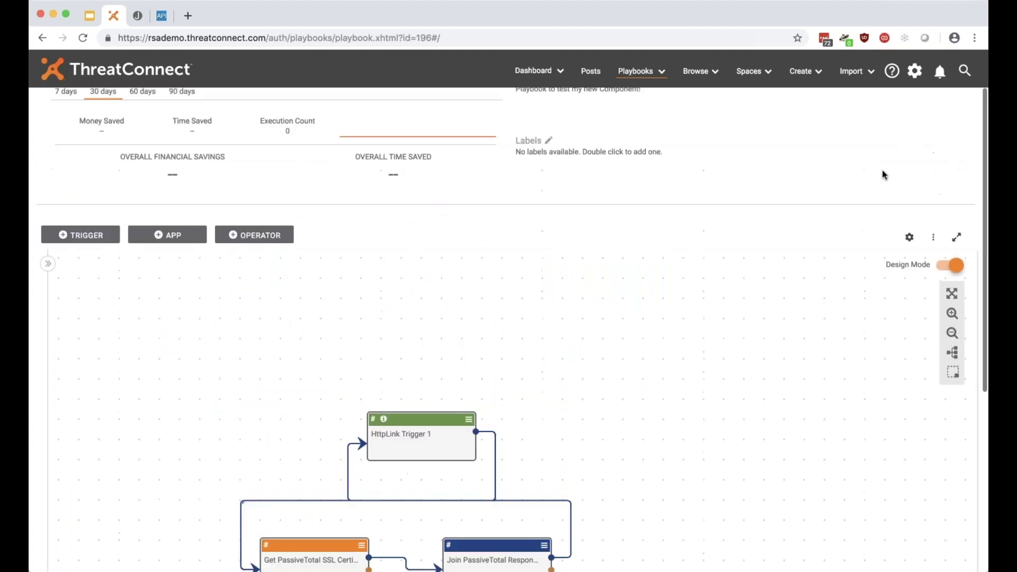
pyautogui.scroll(3, 882, 174)
pyautogui.click(908, 134)
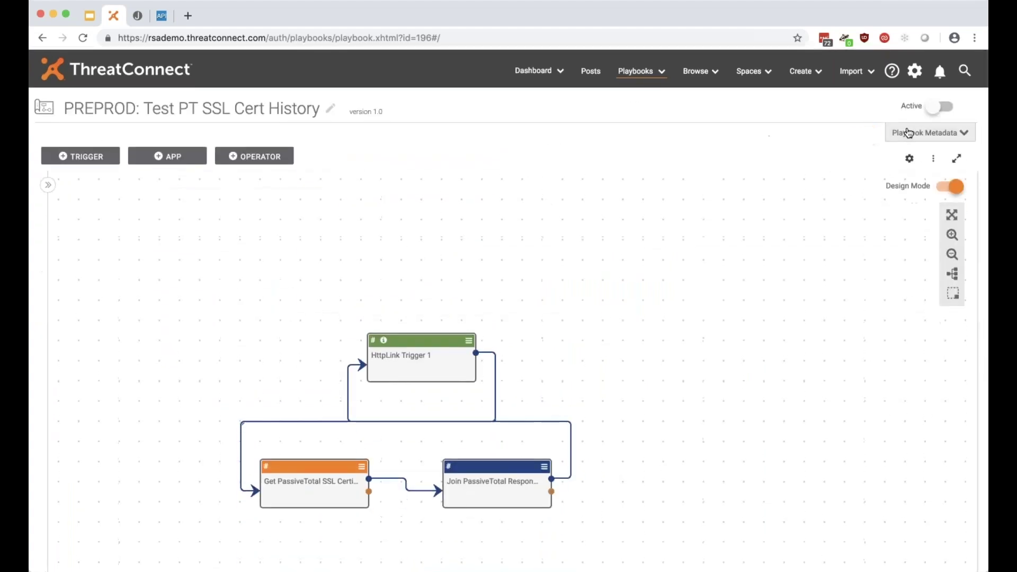
pyautogui.click(944, 109)
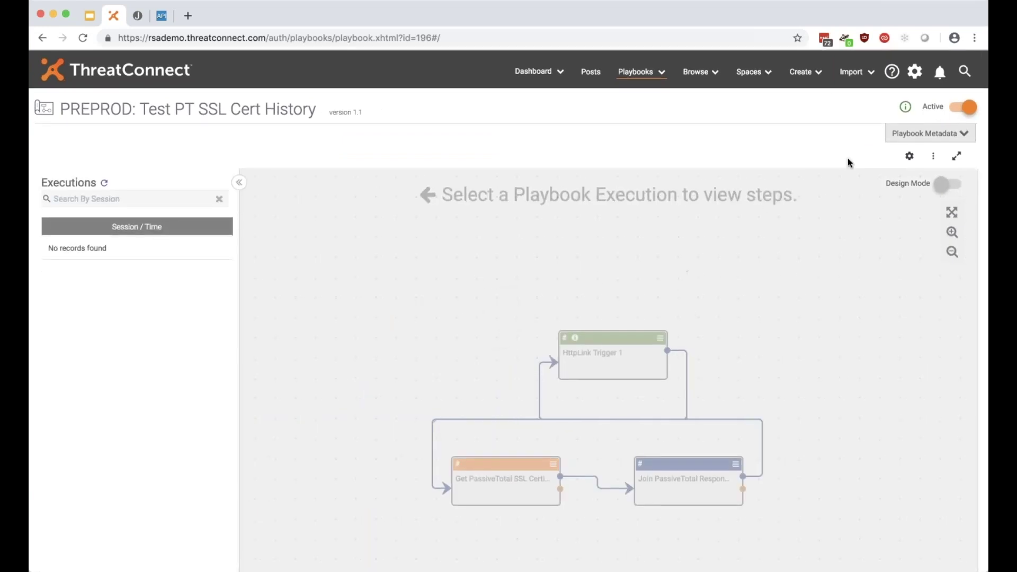
# Copy the playbook's HttpLink endpoint URL and switch over to Postman.
pyautogui.click(905, 106)
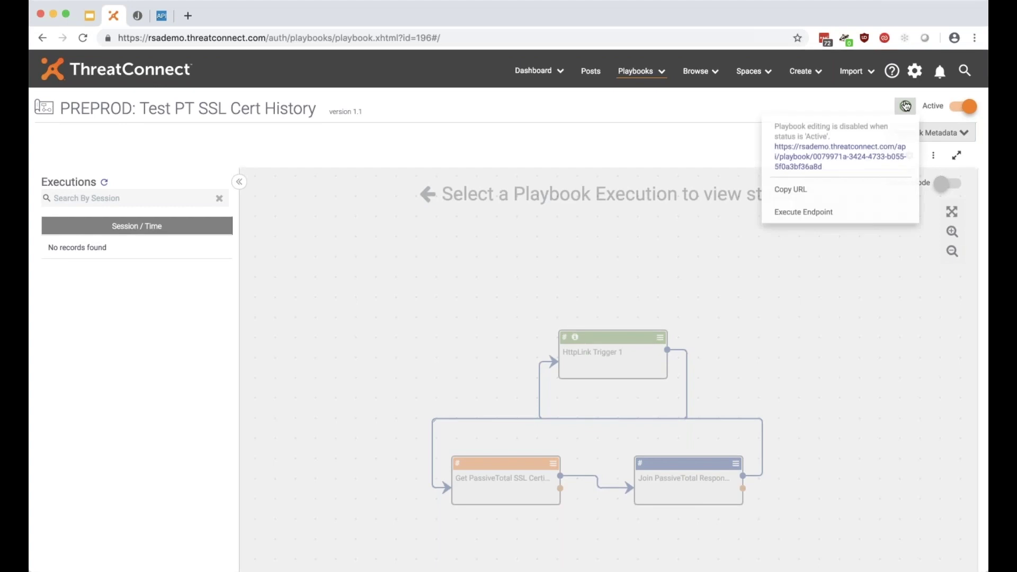
pyautogui.click(809, 193)
pyautogui.press('super+Tab')
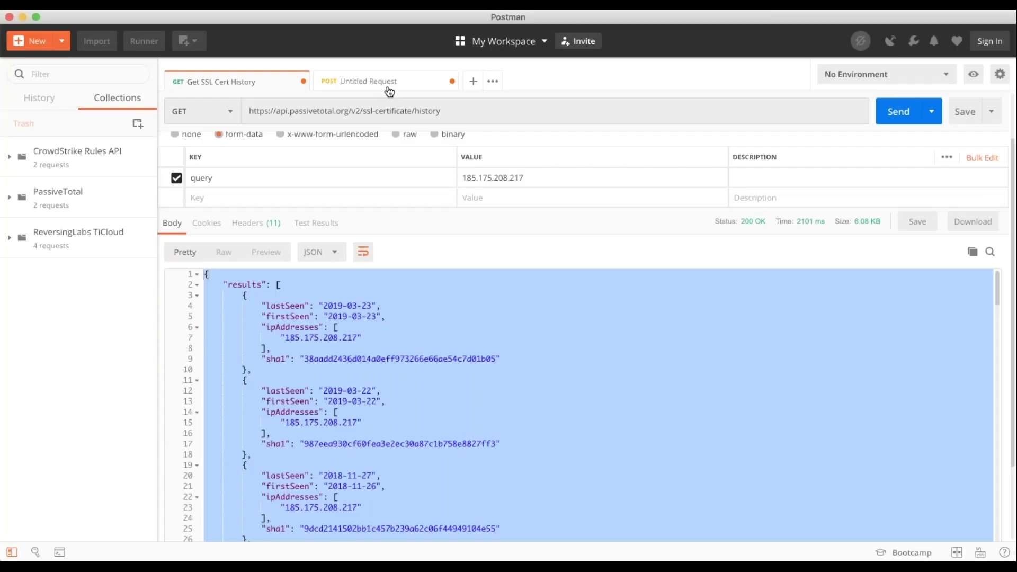
# POST body 185.175.208.217 to the pasted playbook endpoint URL, then refresh the playbook executions list.
pyautogui.click(386, 88)
pyautogui.click(366, 135)
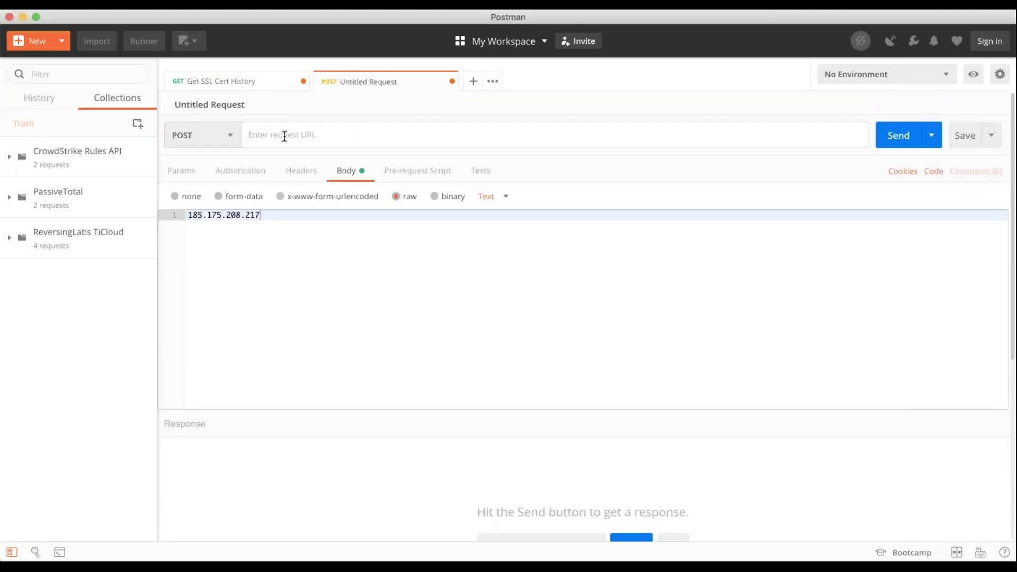
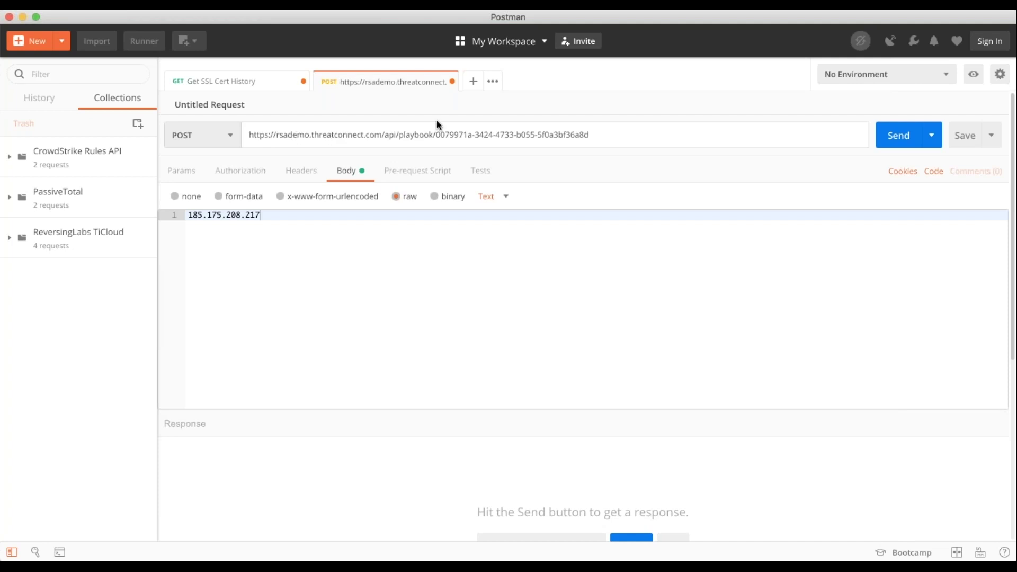
pyautogui.click(267, 221)
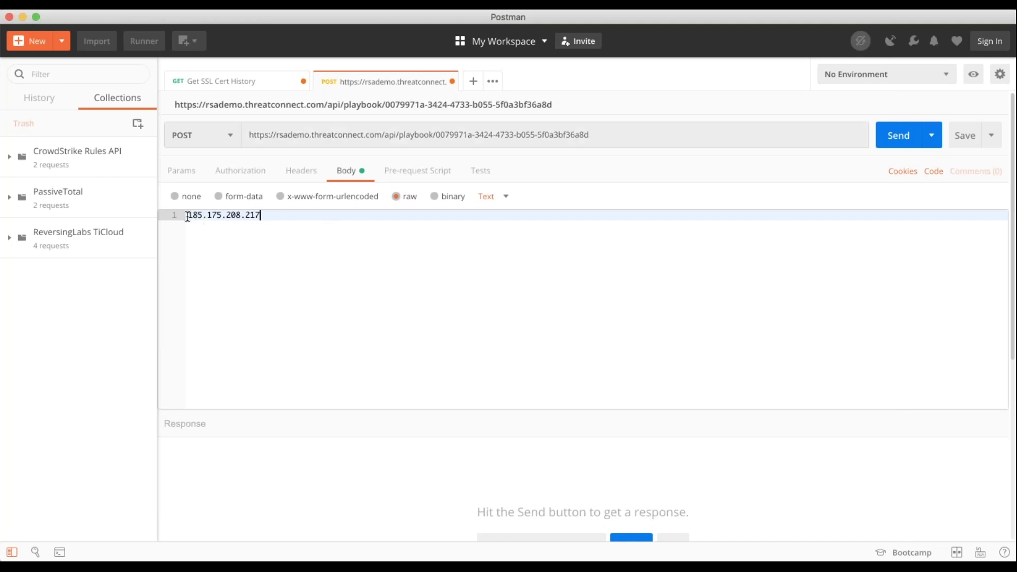
pyautogui.moveTo(187, 214); pyautogui.dragTo(356, 218)
pyautogui.click(353, 227)
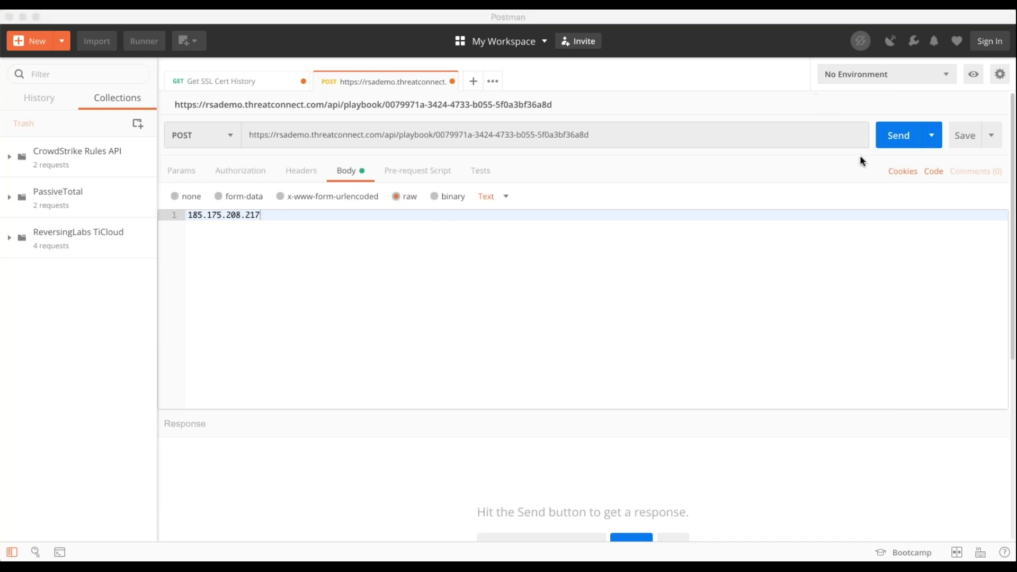
pyautogui.click(900, 142)
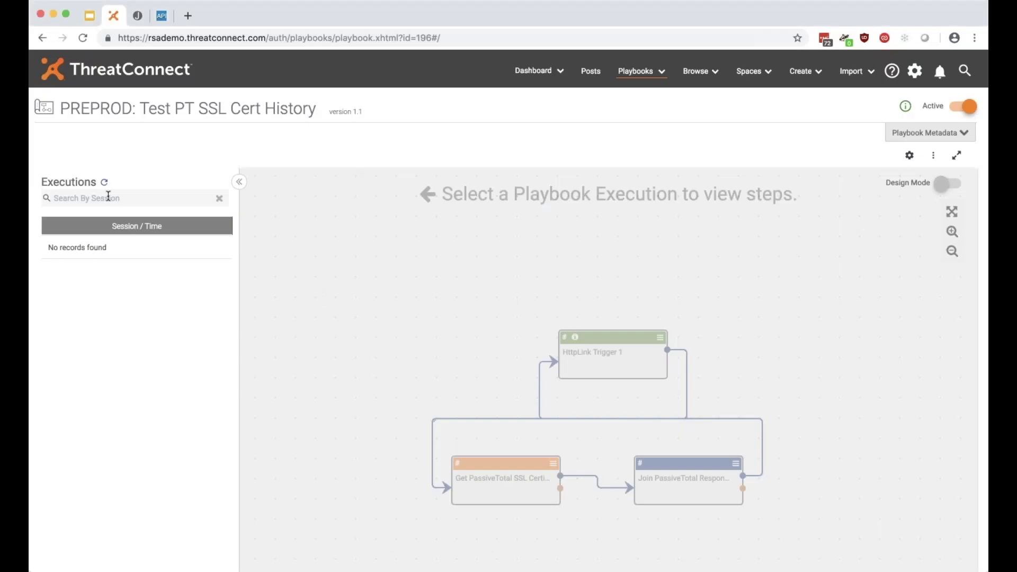
pyautogui.click(104, 182)
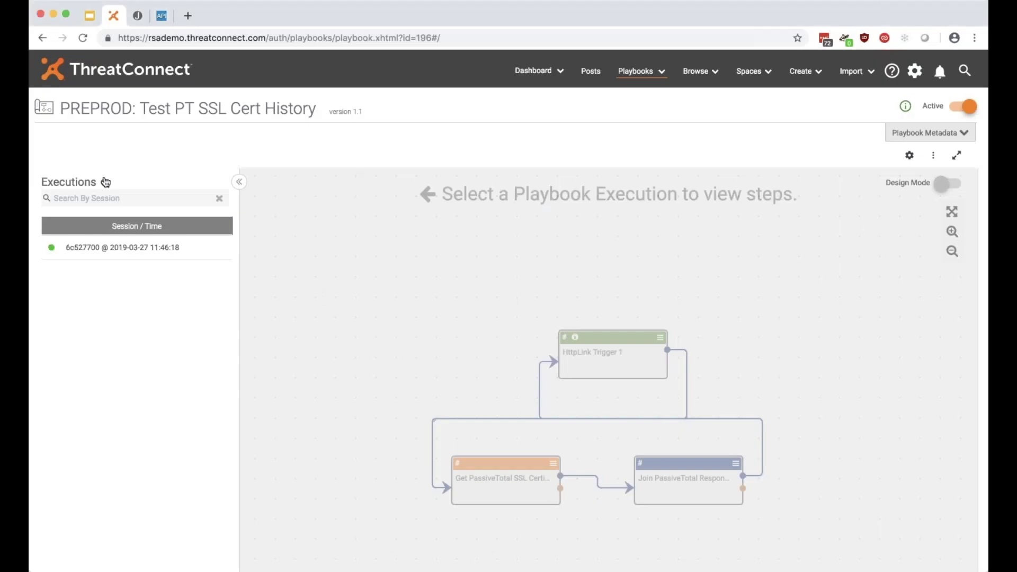
# Open the new execution and inspect its Get PassiveTotal and Join PassiveTotal Response Arrays steps.
pyautogui.click(106, 245)
pyautogui.scroll(-1, 364, 228)
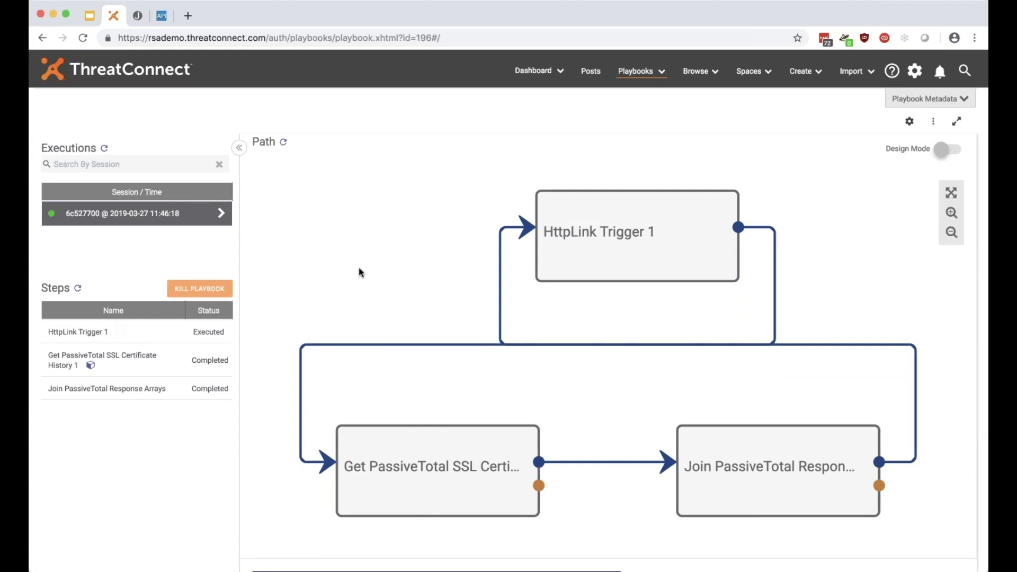
pyautogui.click(117, 353)
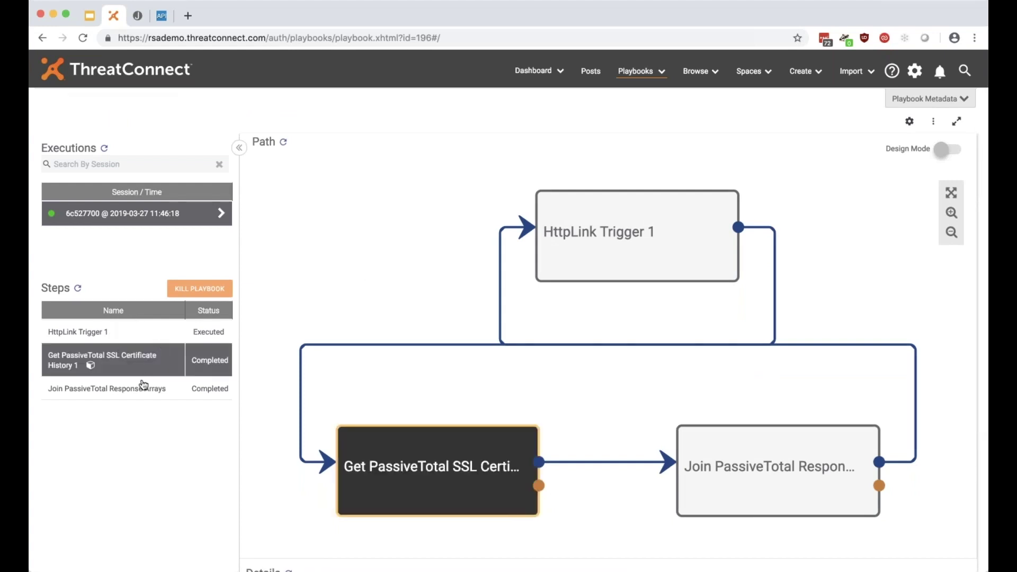
pyautogui.click(159, 393)
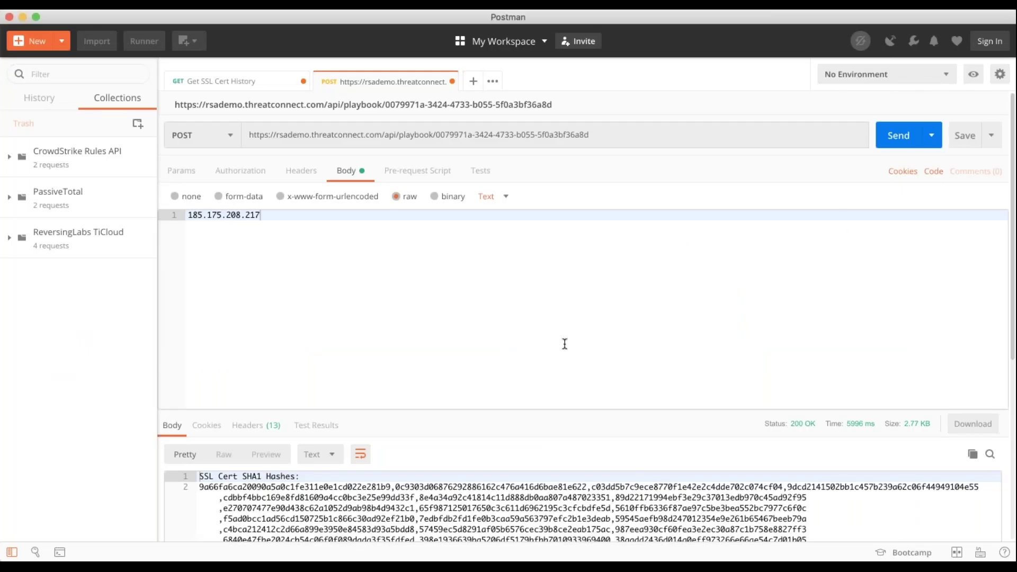
# Enlarge Postman's response pane and scroll through the returned SHA1 hashes and First/Last Seen dates.
pyautogui.scroll(-1, 555, 314)
pyautogui.moveTo(505, 394); pyautogui.dragTo(504, 290)
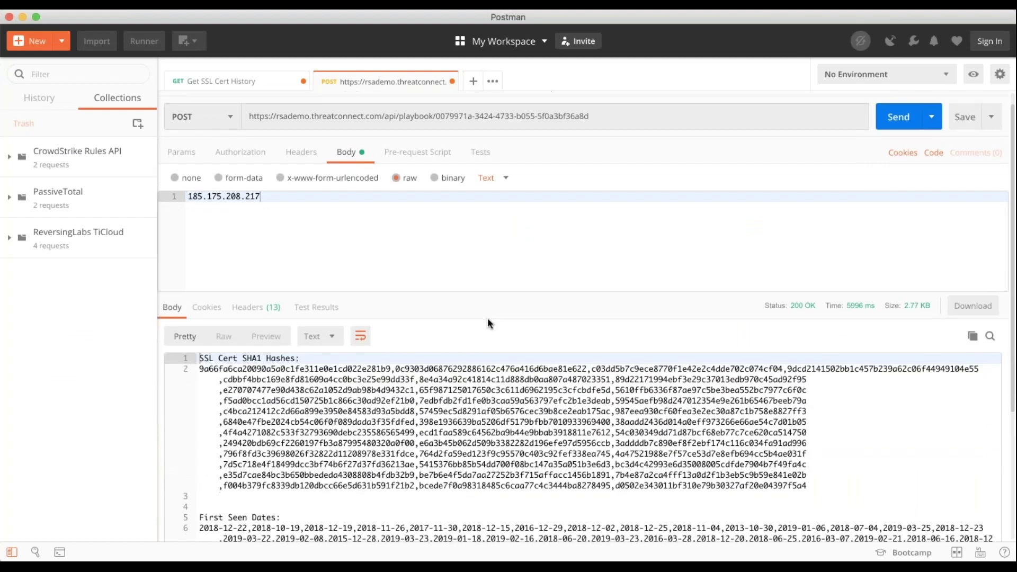
pyautogui.scroll(-3, 487, 316)
pyautogui.moveTo(200, 289); pyautogui.dragTo(807, 407)
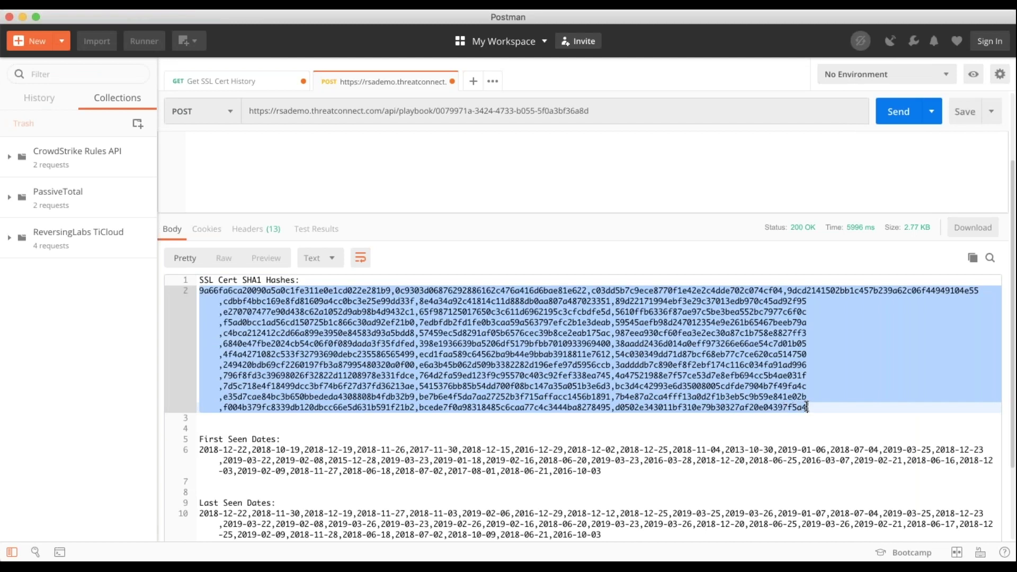
pyautogui.click(807, 406)
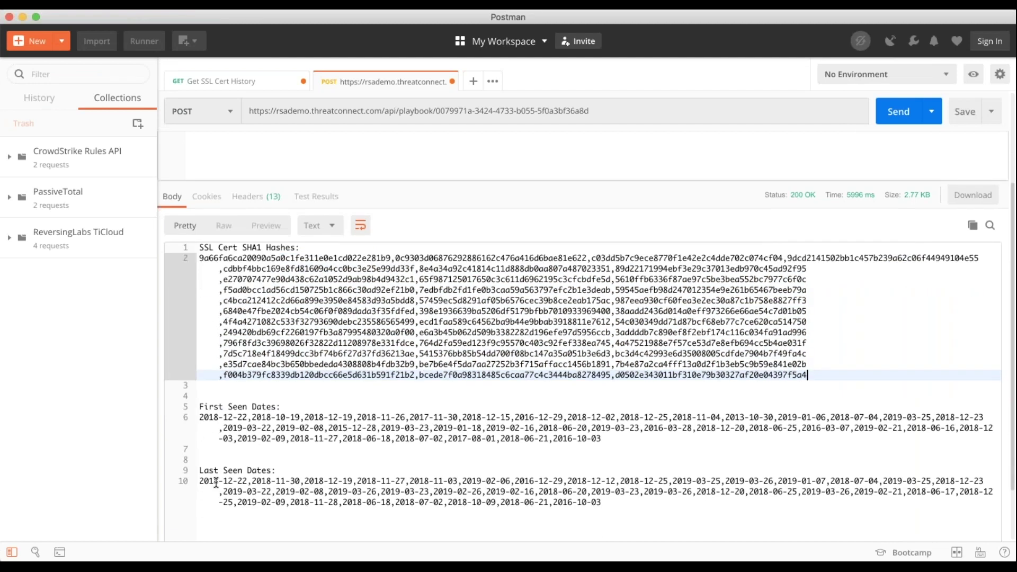